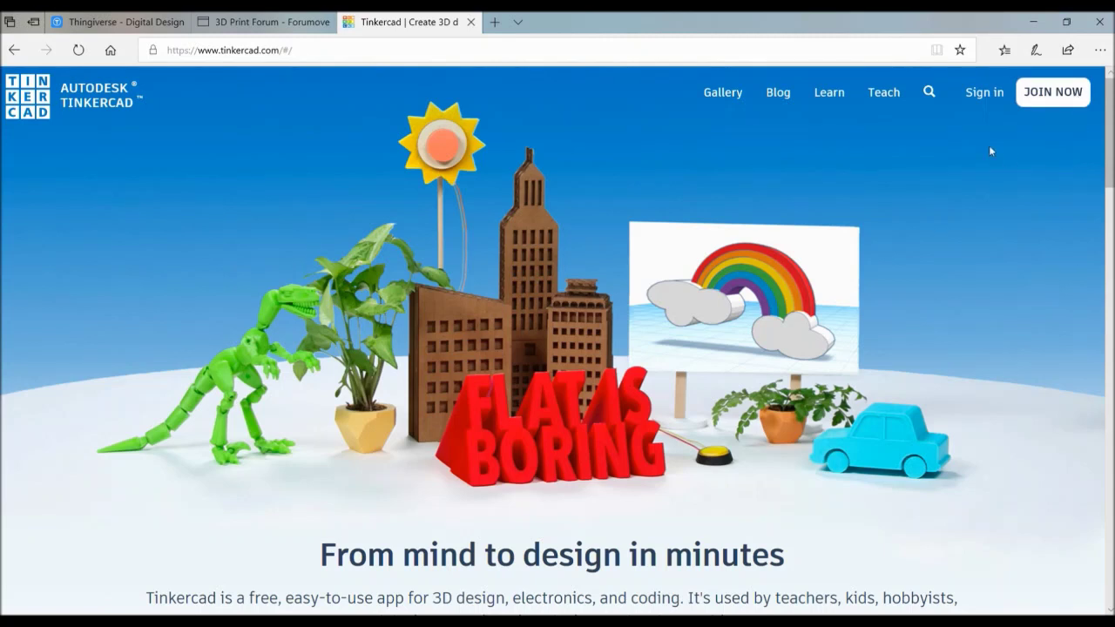
Sign in to Tinkercad with the saved account password to reach the dashboard.
left_click(986, 93)
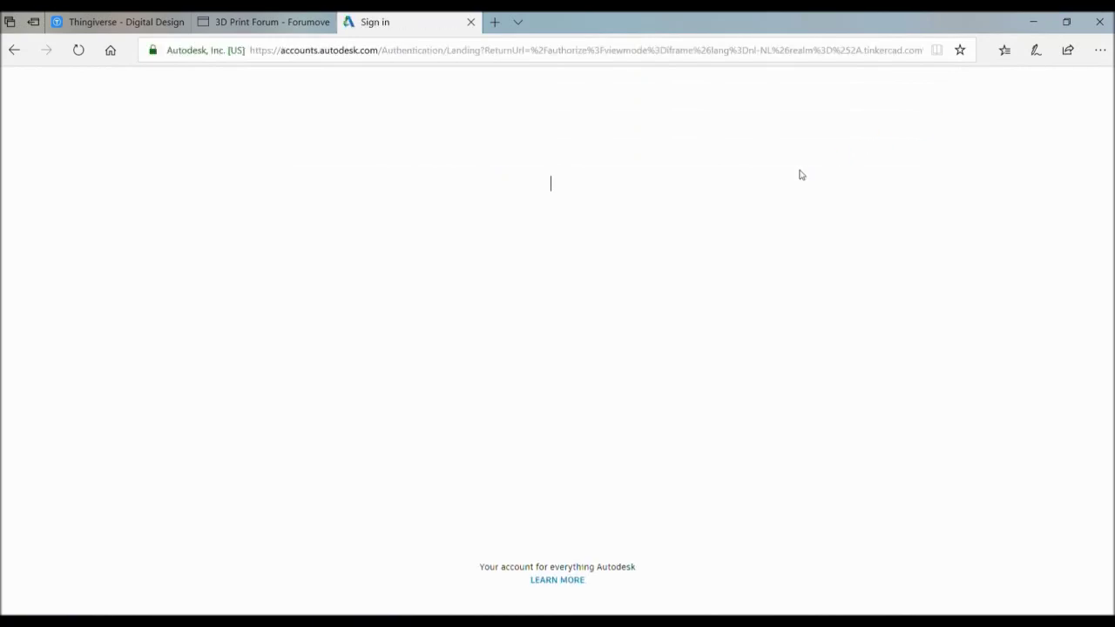
left_click(564, 236)
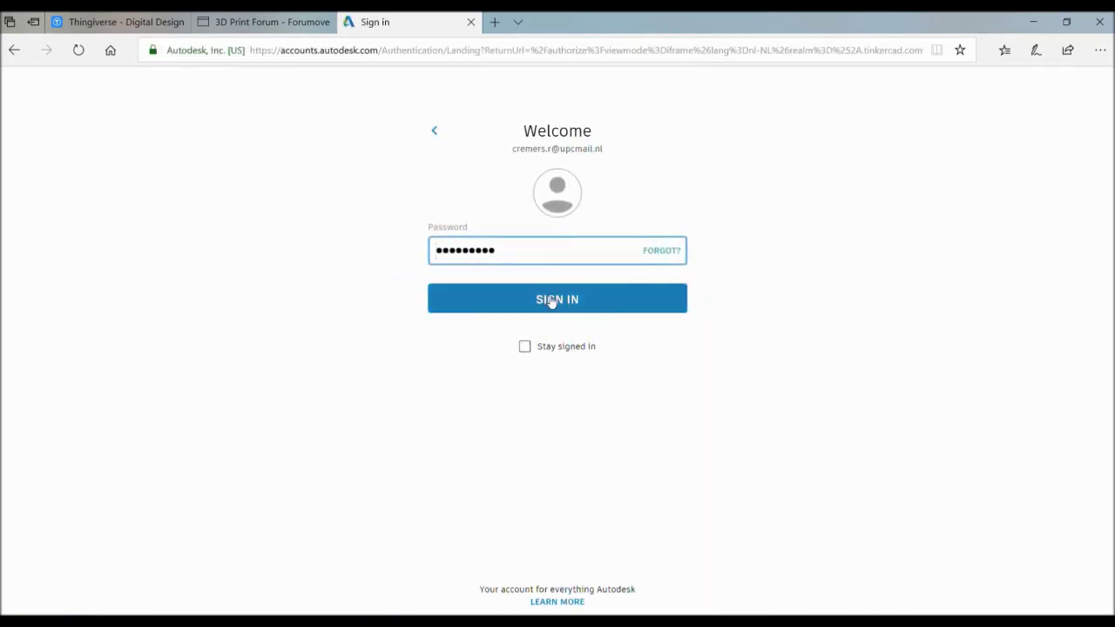
left_click(554, 305)
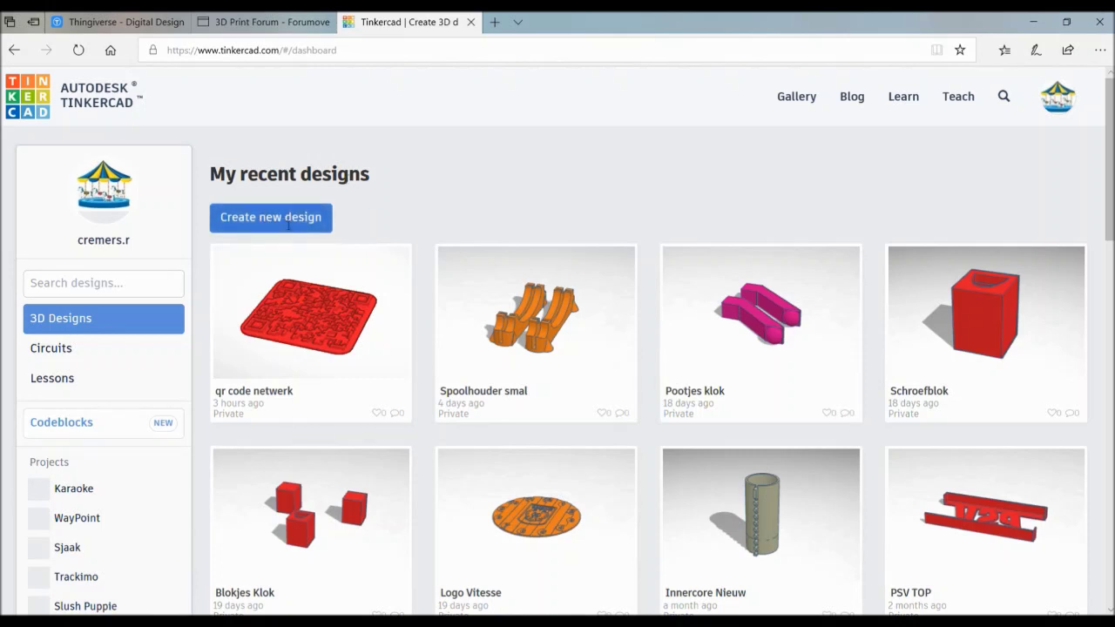
Create a new 3D design from the dashboard.
left_click(287, 223)
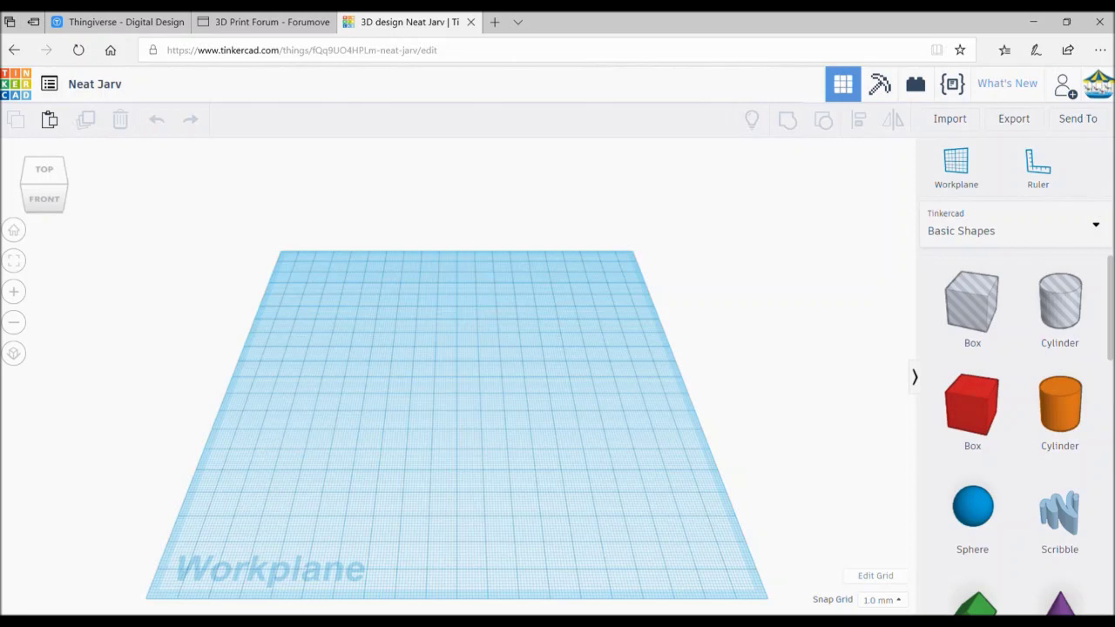
Rename the design from 'Neat Jarv' to 'Huisje Tinkercad'.
left_click(103, 93)
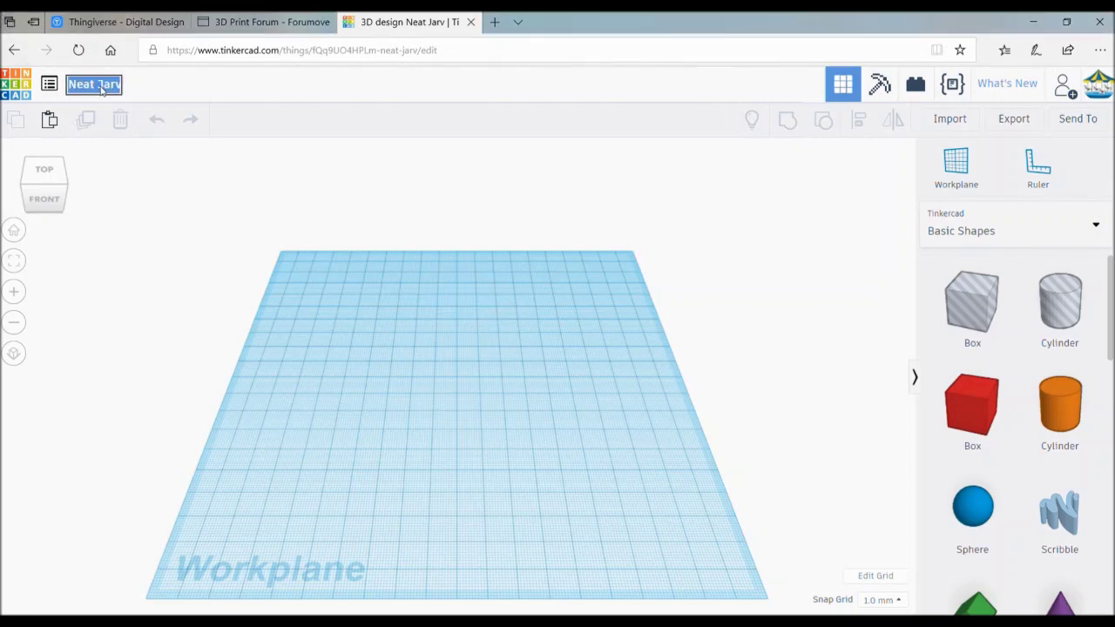
type("H")
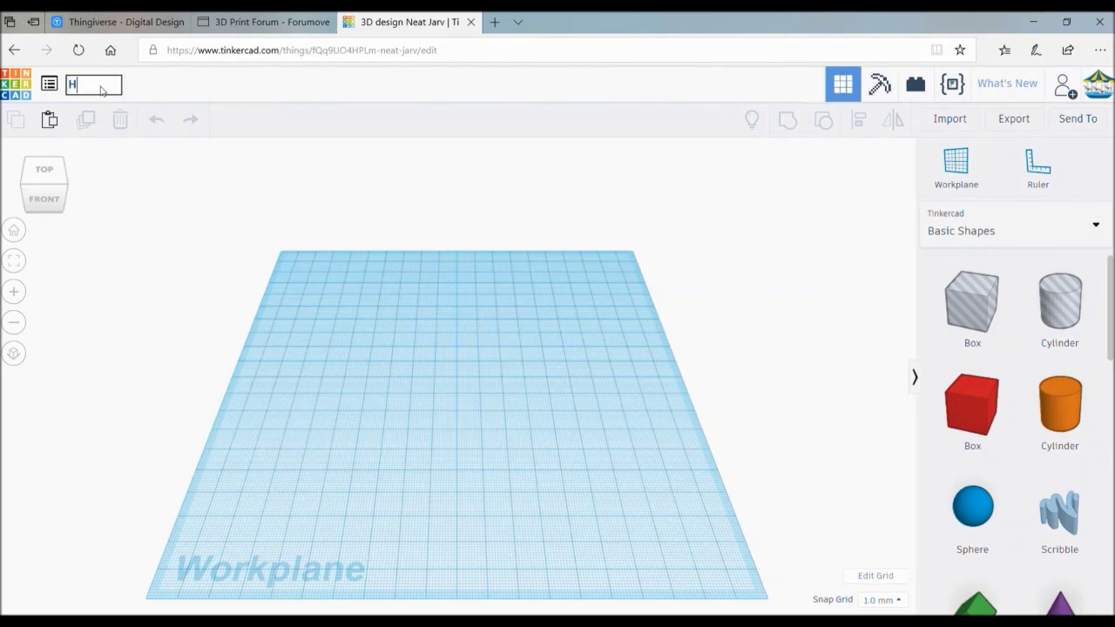
type("uisje Ti")
type("nkercad")
key("Return")
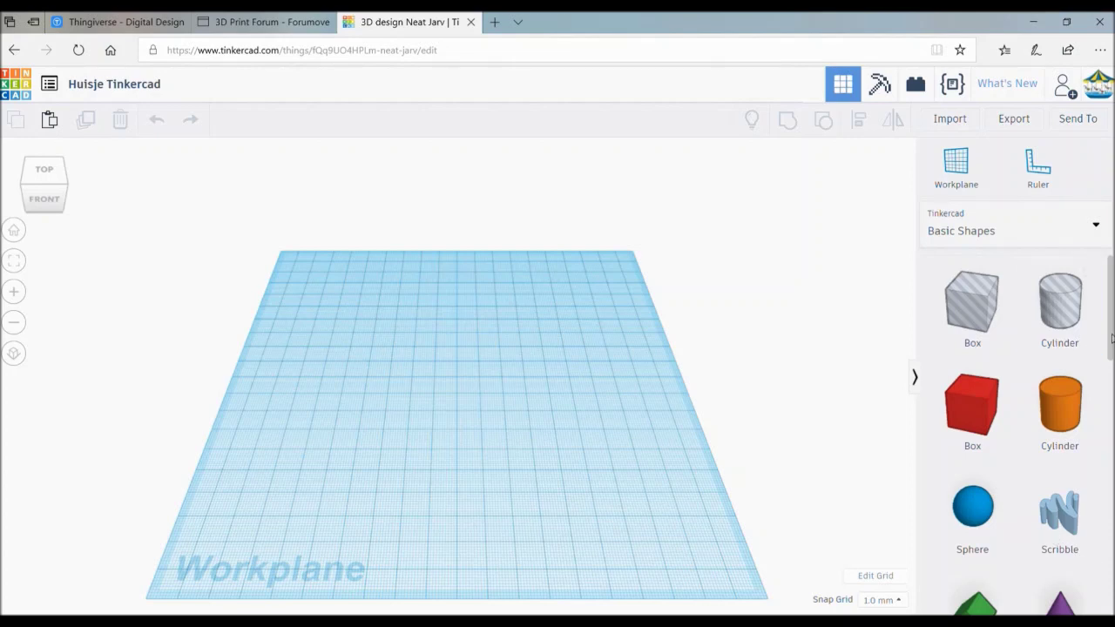
scroll(1112, 345, "down", 2)
left_click_drag(1111, 346, 1111, 420)
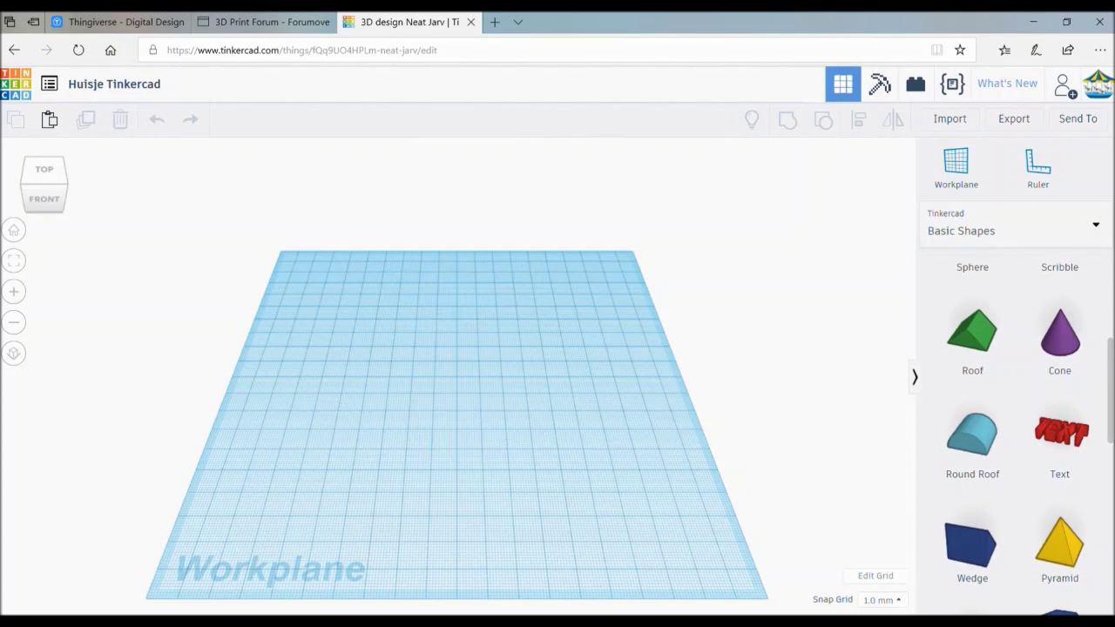
mouse_move(1111, 436)
left_mouse_down()
mouse_move(1103, 519)
mouse_move(1111, 310)
left_mouse_up()
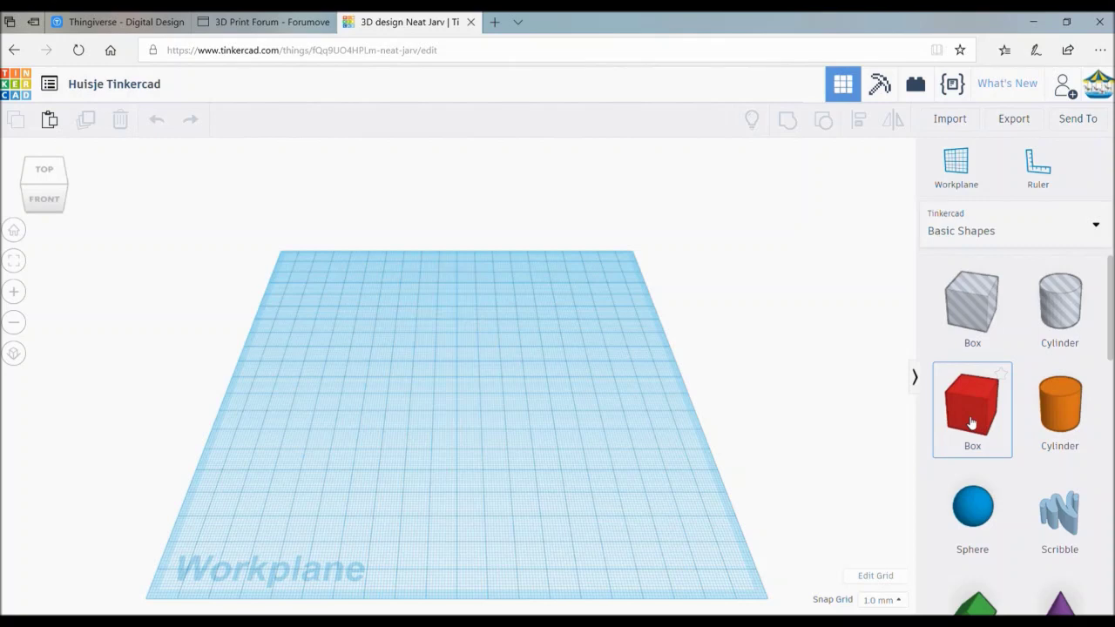
Drop a red 20 mm Box from Basic Shapes near the workplane centre.
left_click_drag(971, 423, 440, 405)
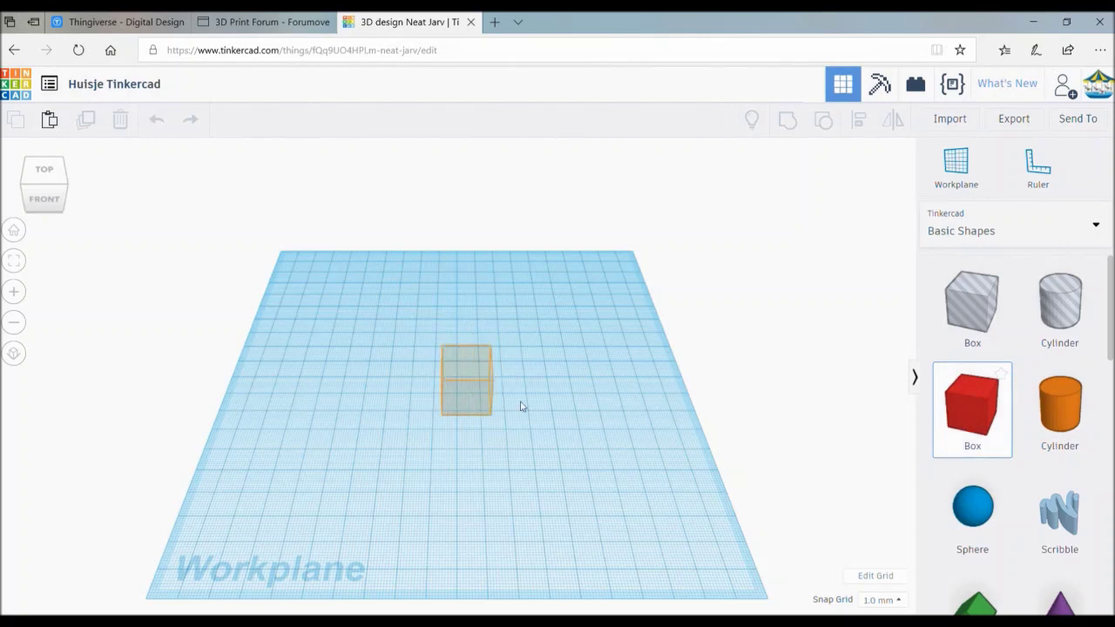
mouse_move(521, 407)
left_mouse_down()
mouse_move(549, 438)
mouse_move(464, 391)
left_mouse_up()
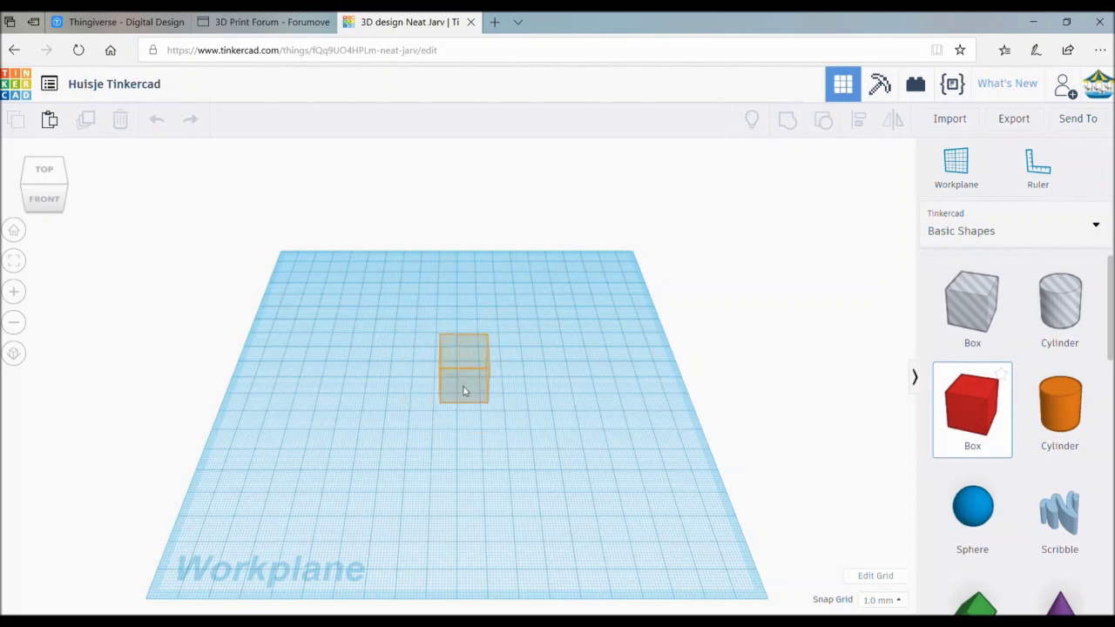
left_click_drag(464, 391, 464, 391)
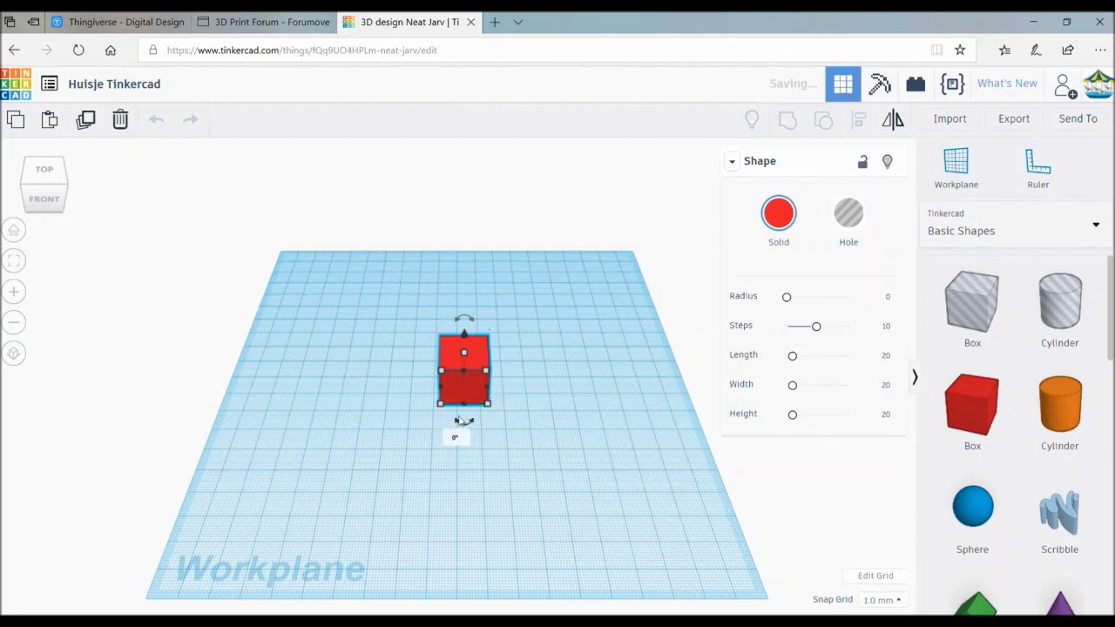
left_click_drag(462, 420, 460, 421)
mouse_move(488, 404)
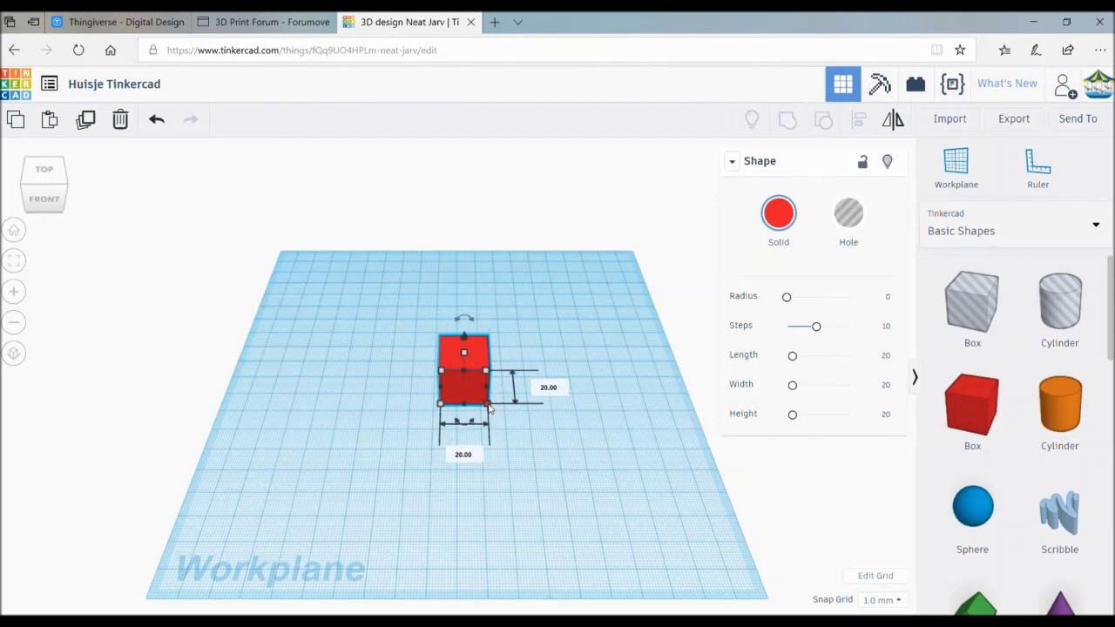
Resize the red box footprint to 80 × 80 mm and recentre it on the workplane.
left_click(465, 453)
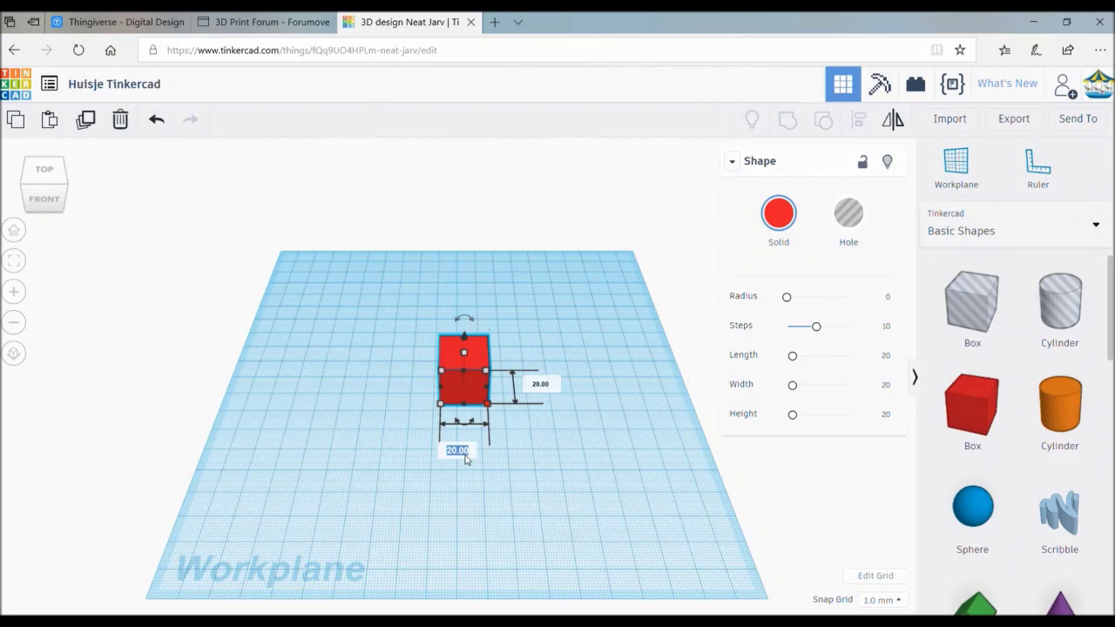
type("80")
key("Return")
left_click(678, 384)
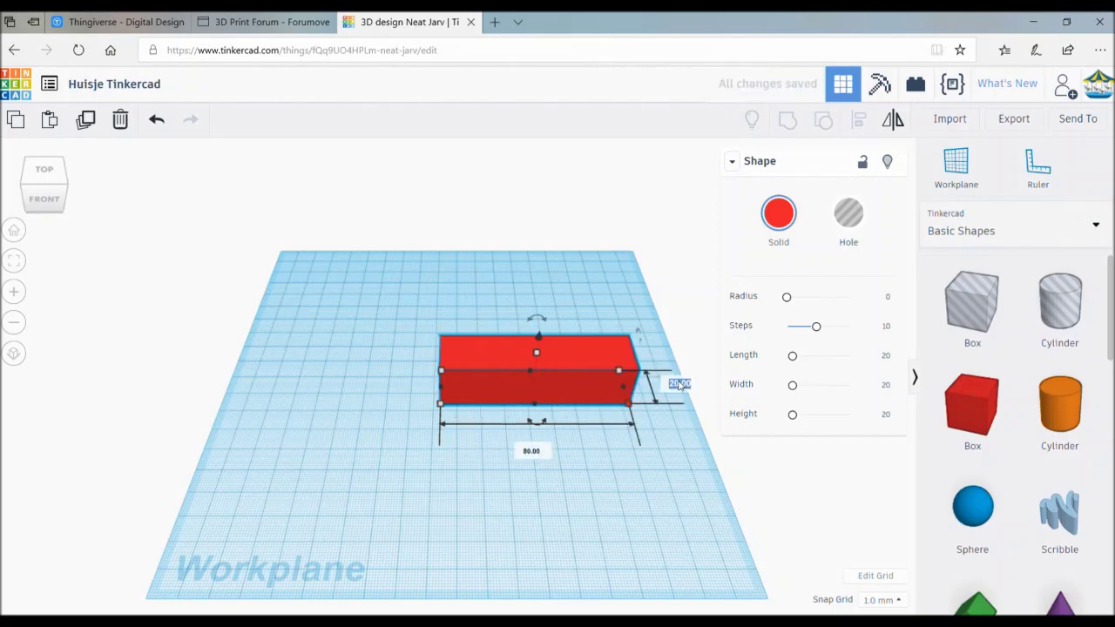
type("80")
key("Return")
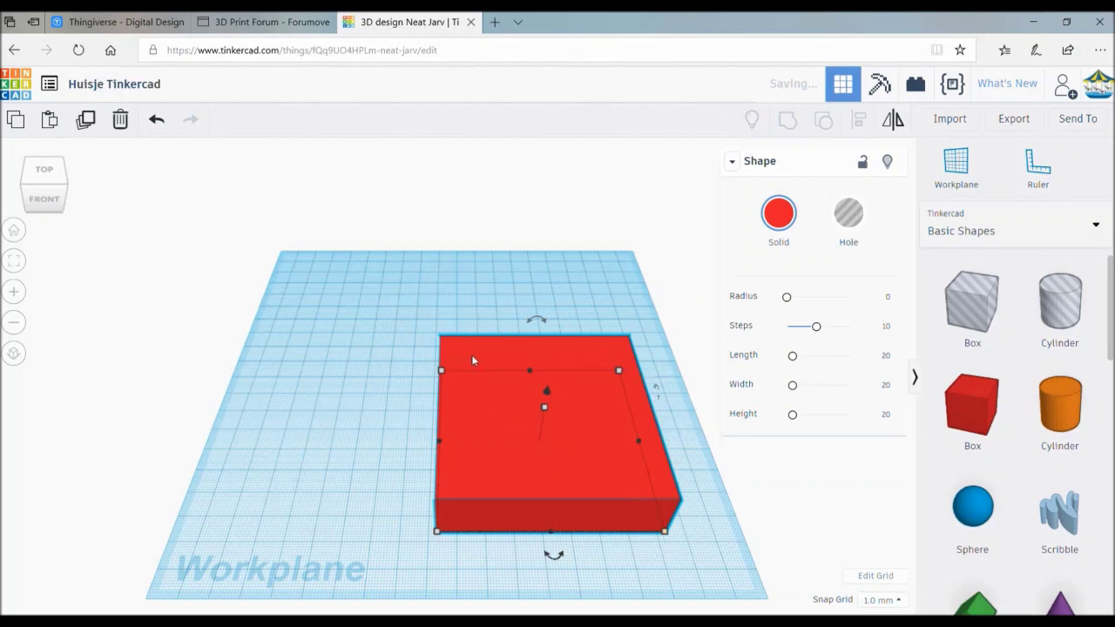
left_click_drag(483, 356, 424, 335)
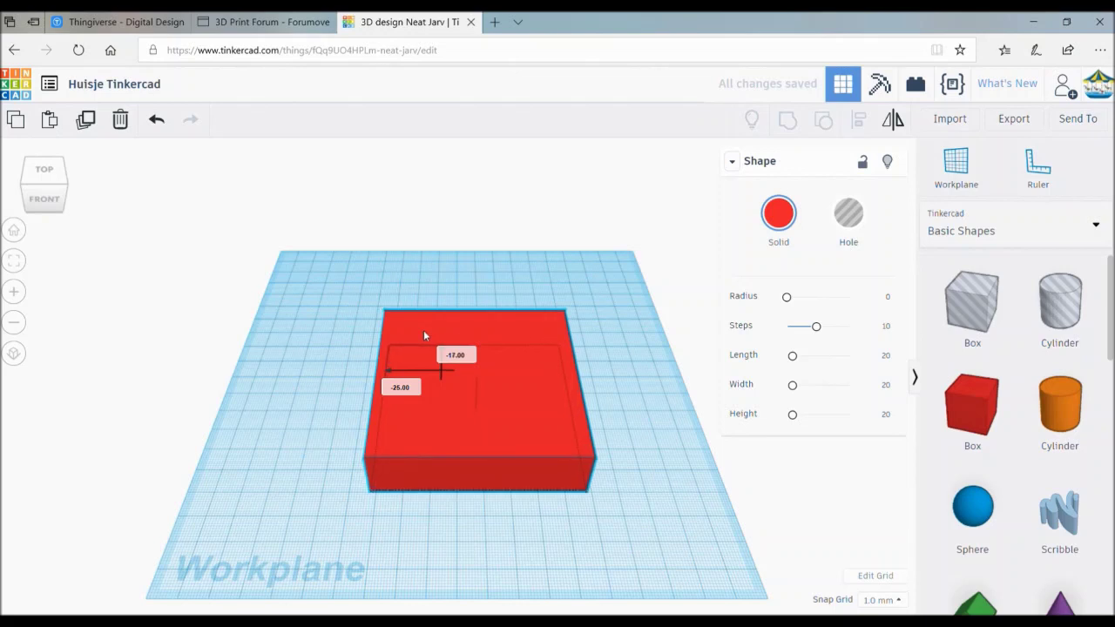
left_click_drag(425, 335, 425, 334)
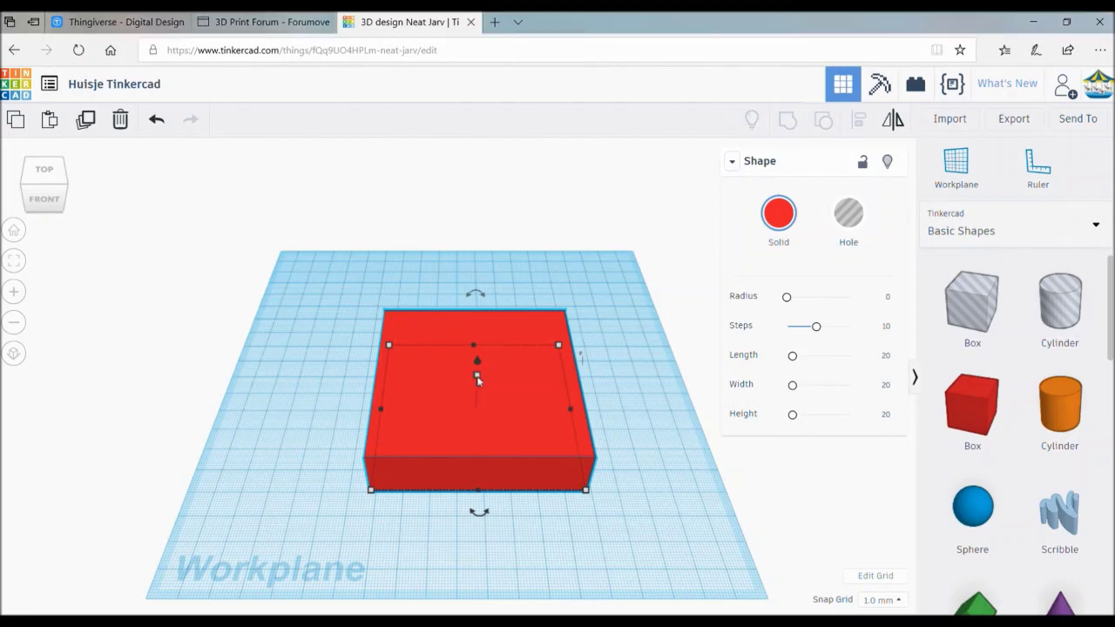
mouse_move(477, 375)
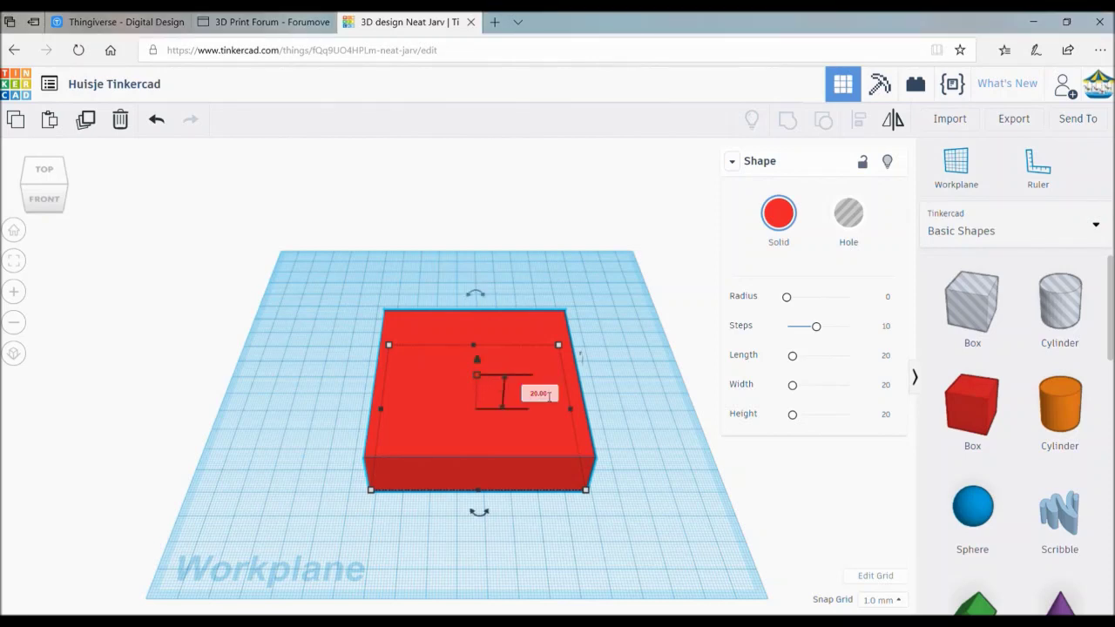
Set the red box height to 60 mm.
left_click(542, 393)
type("40")
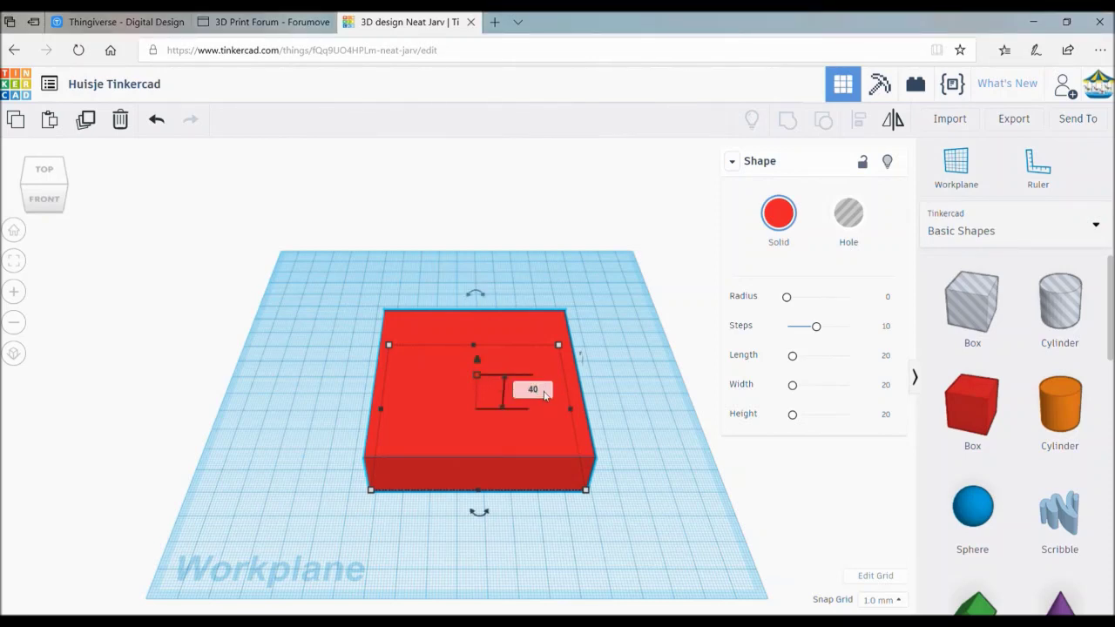
key("Return")
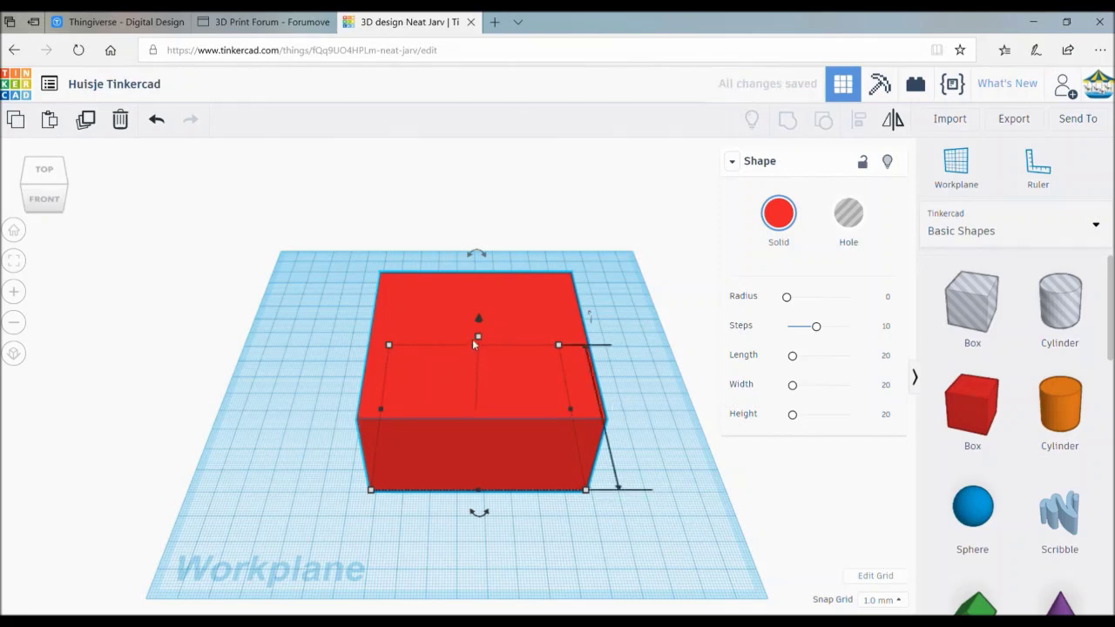
mouse_move(477, 337)
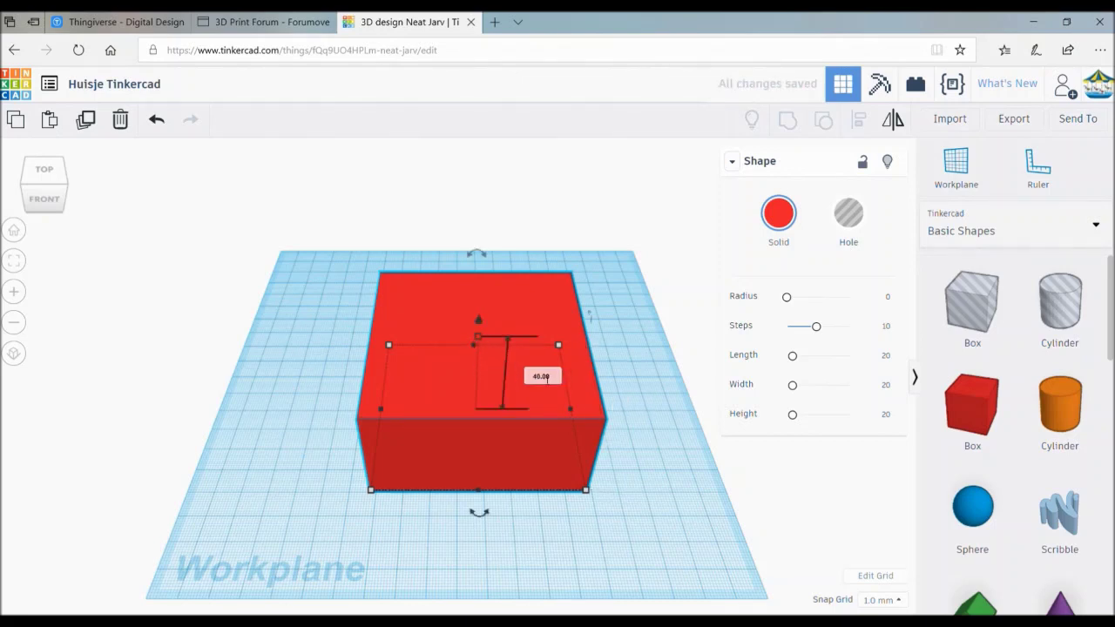
left_click(538, 375)
type("6")
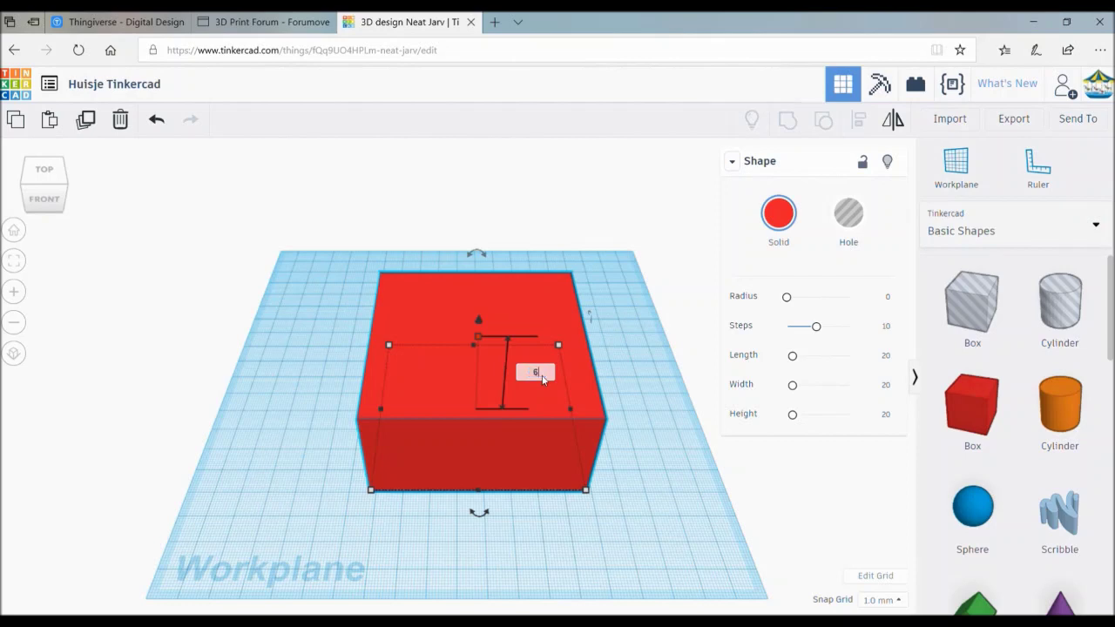
type("0")
key("Return")
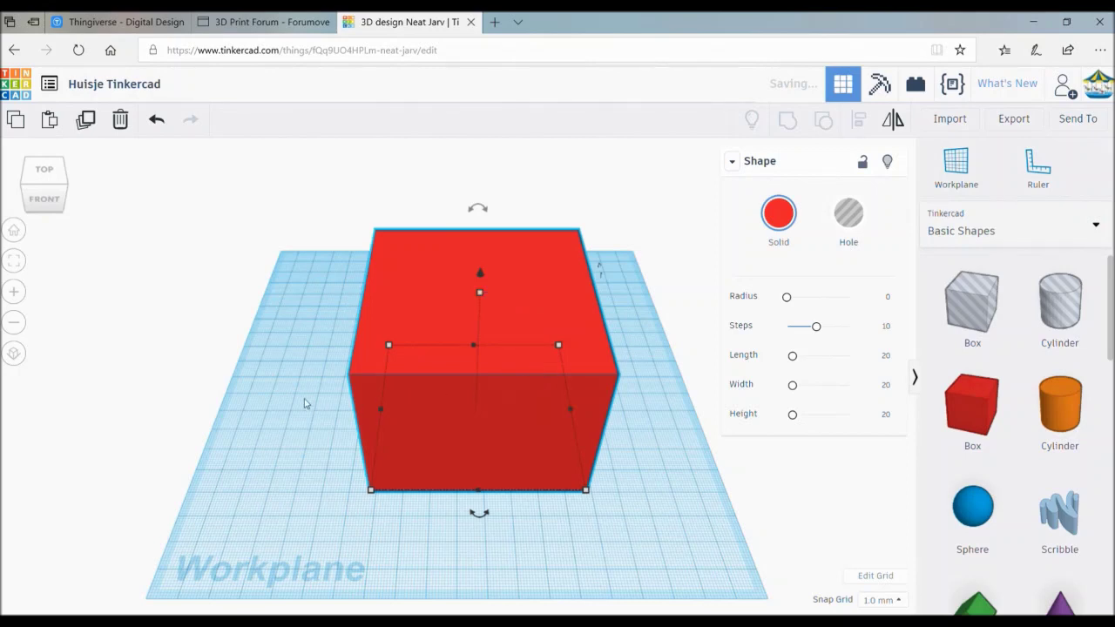
Slide the 80 × 80 × 60 mm red box toward the front of the workplane.
left_click_drag(425, 294, 418, 326)
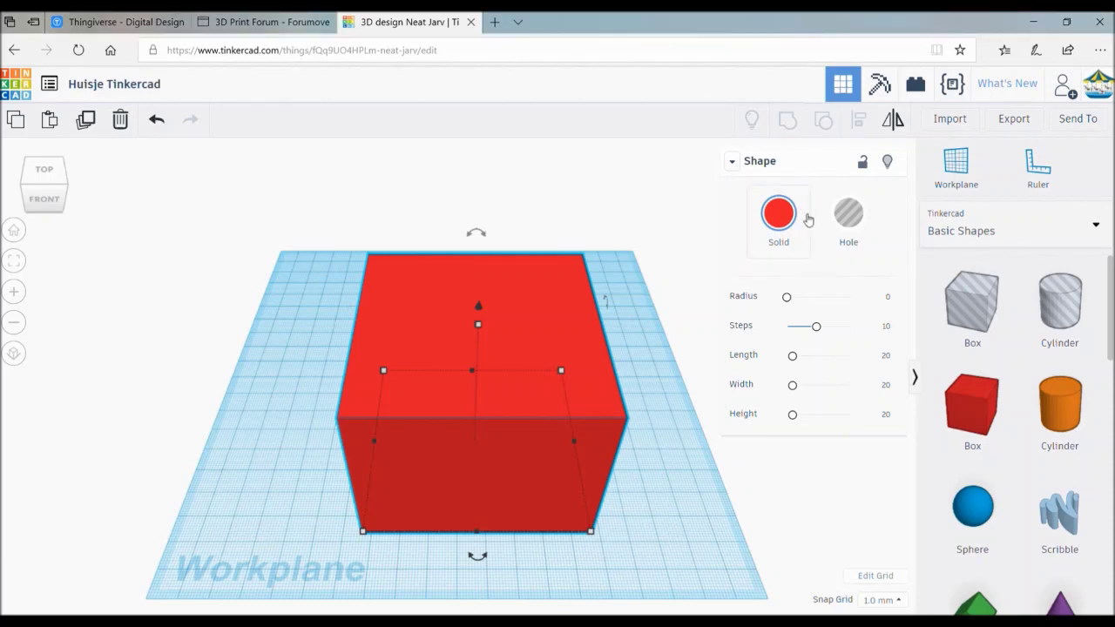
left_click(781, 222)
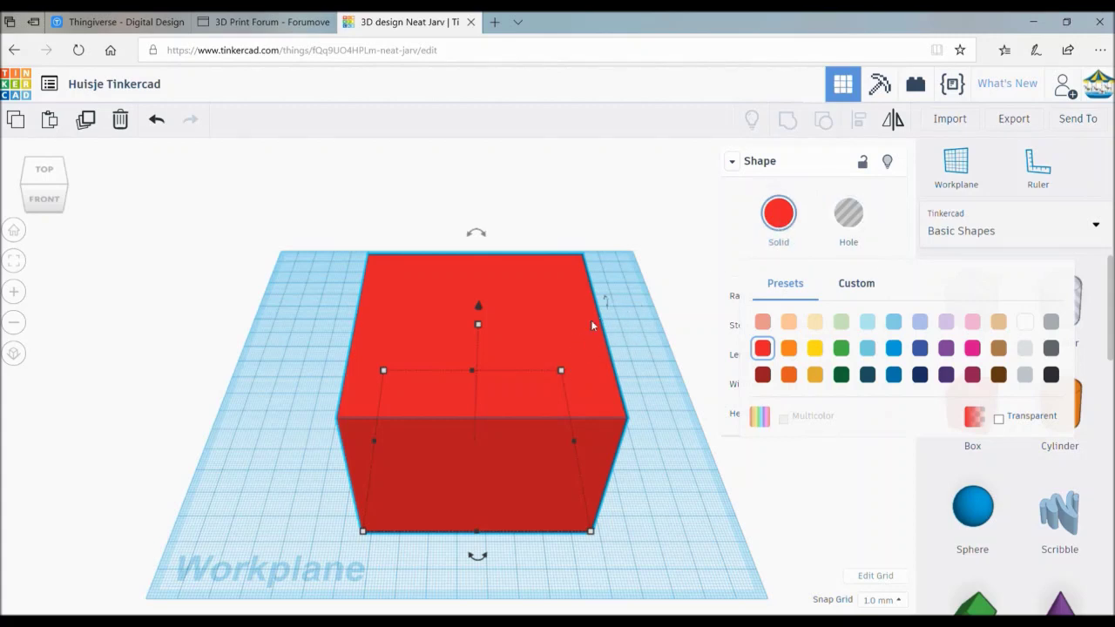
left_click(857, 223)
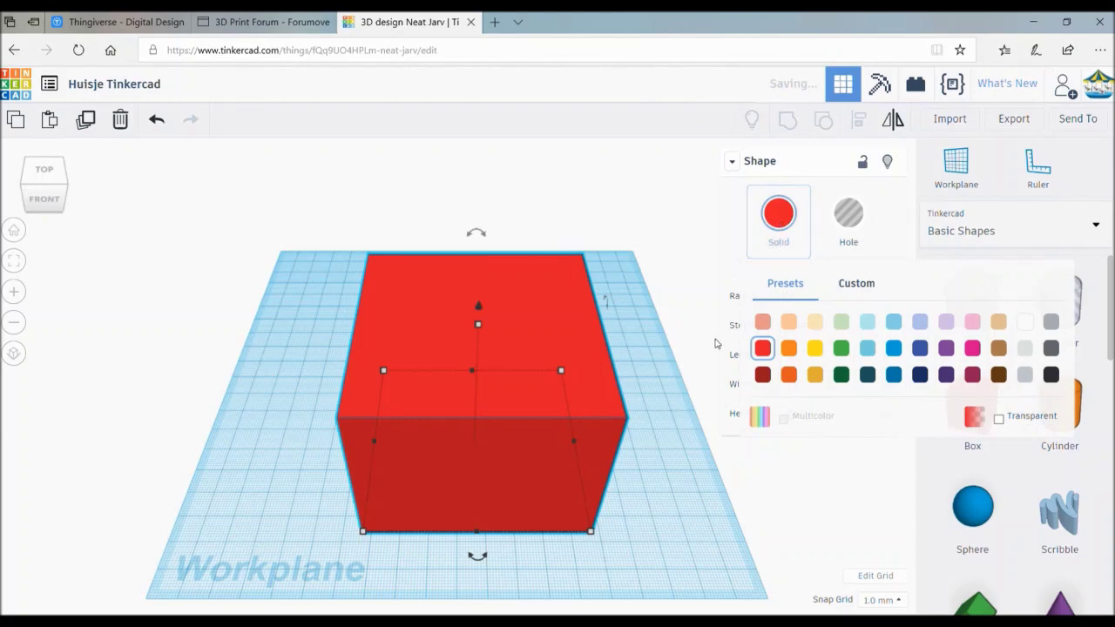
left_click(787, 471)
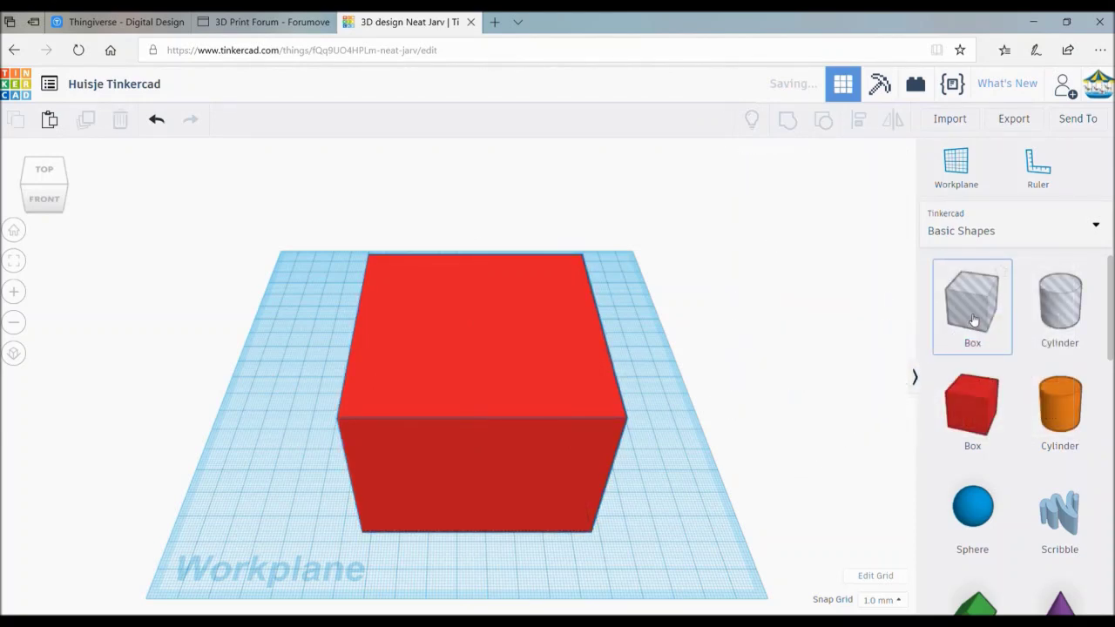
Place a 20 mm Box hole on the workplane right of the red block.
mouse_move(974, 320)
left_mouse_down()
mouse_move(644, 510)
mouse_move(655, 514)
left_mouse_up()
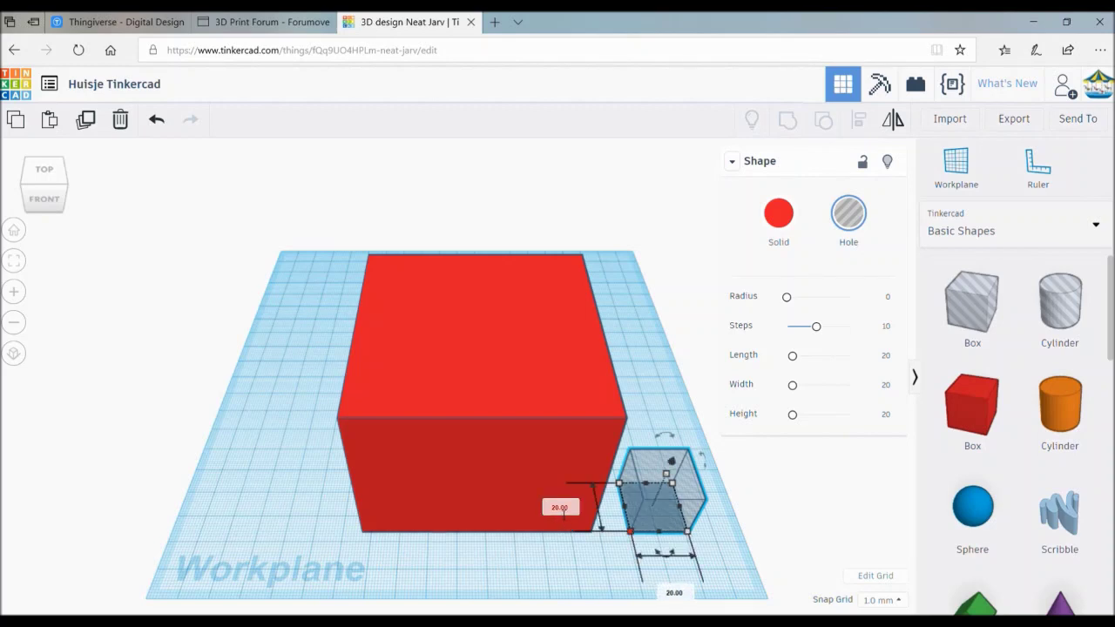
Resize the hole box footprint to 76 × 76 mm.
left_click(558, 509)
type("76")
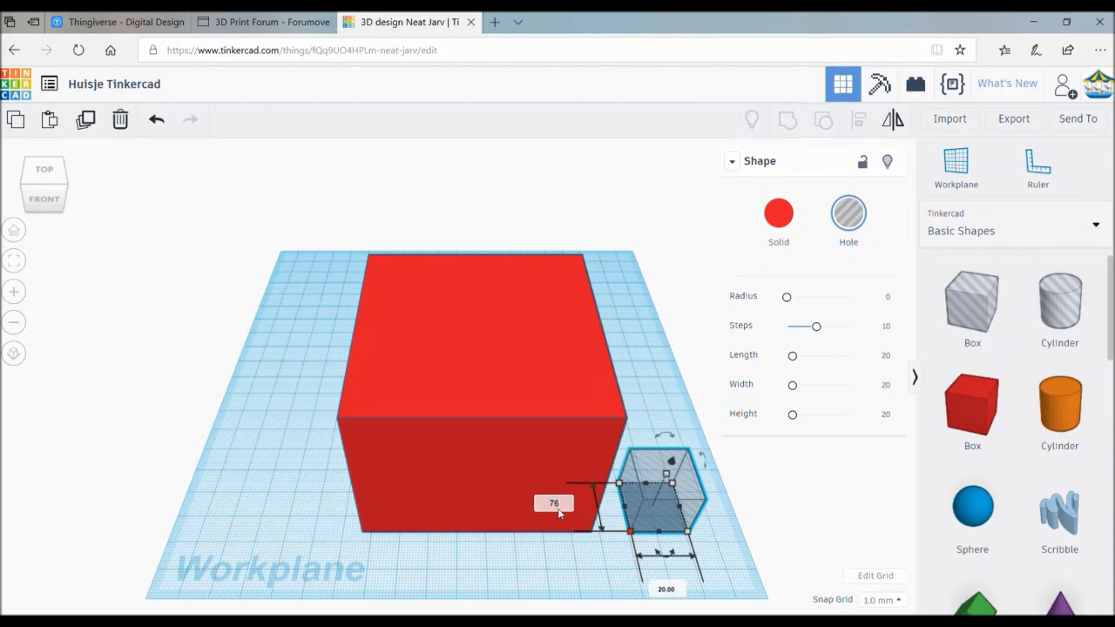
key("Return")
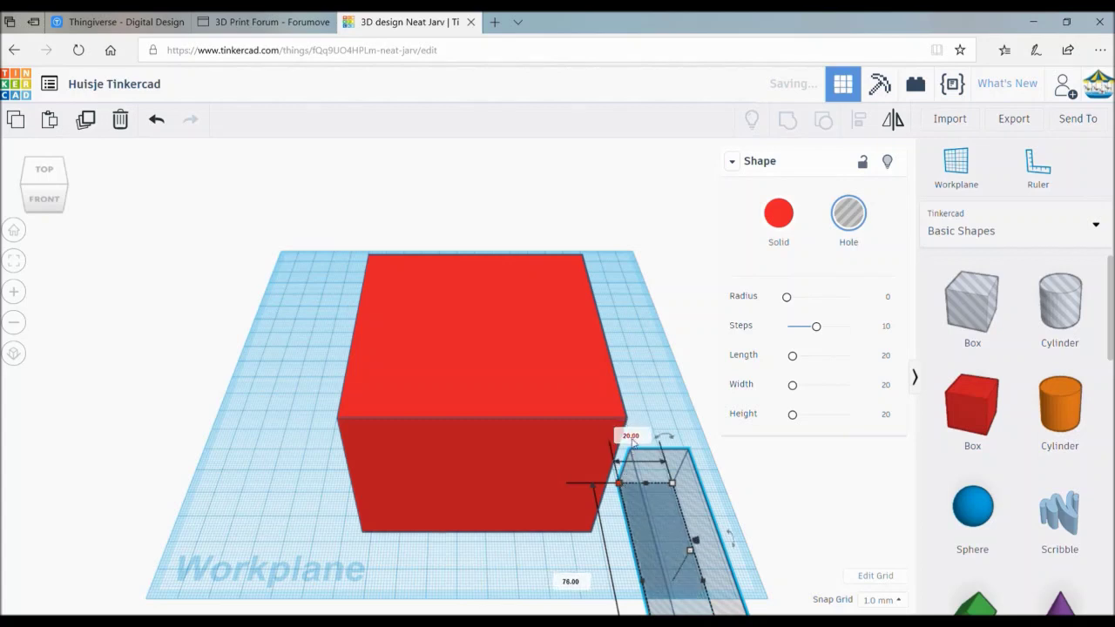
left_click(639, 441)
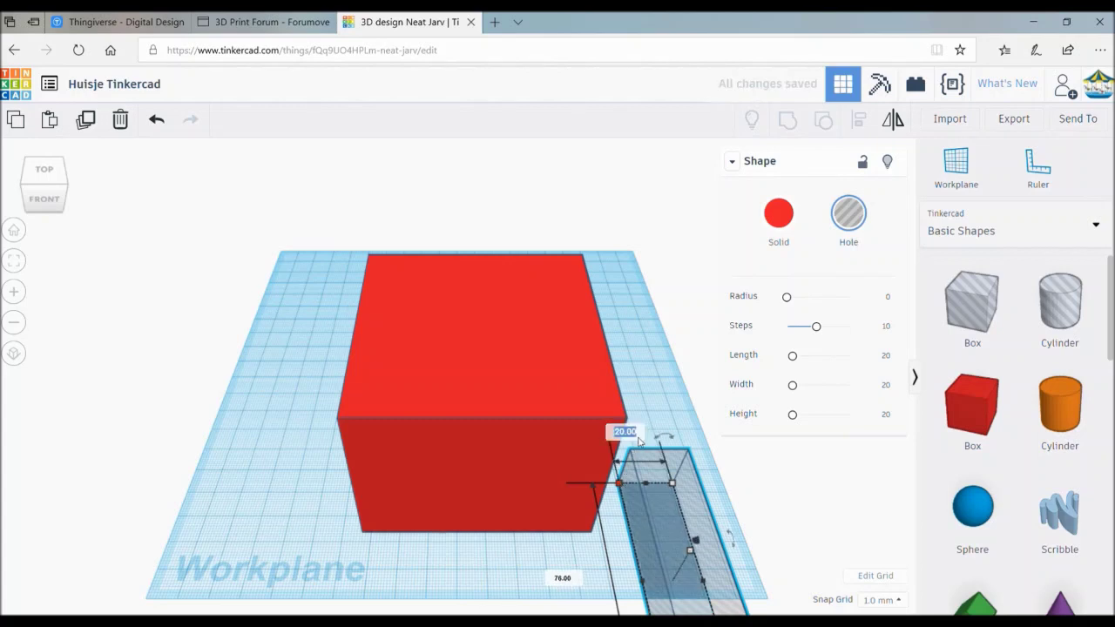
type("76")
key("Return")
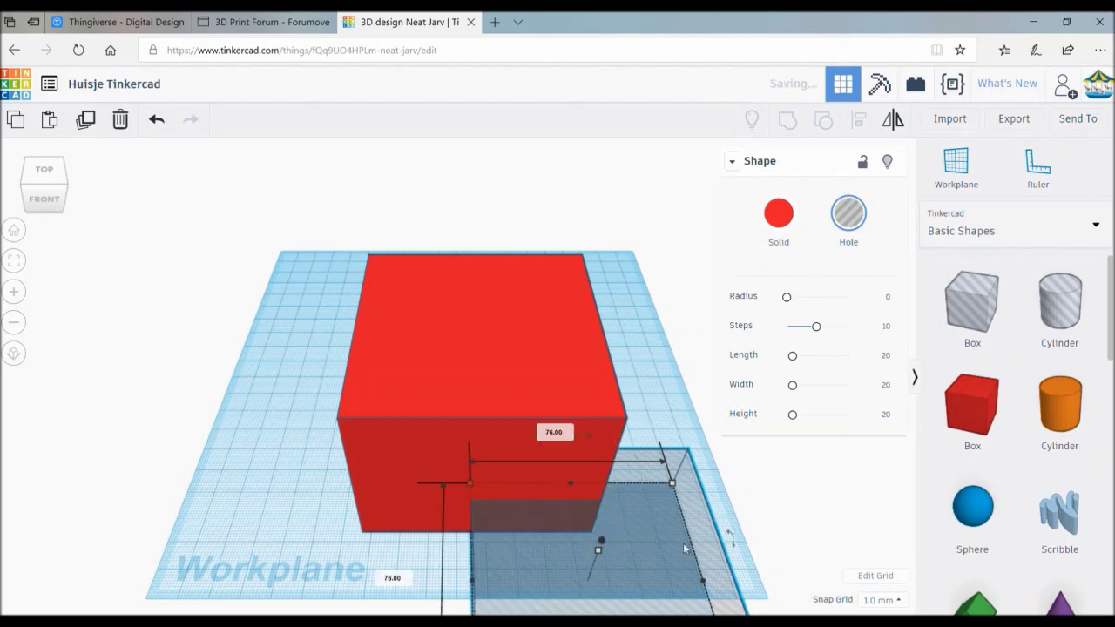
Move the hole box beside the red box and set its height to 80 mm.
left_click_drag(681, 537, 688, 507)
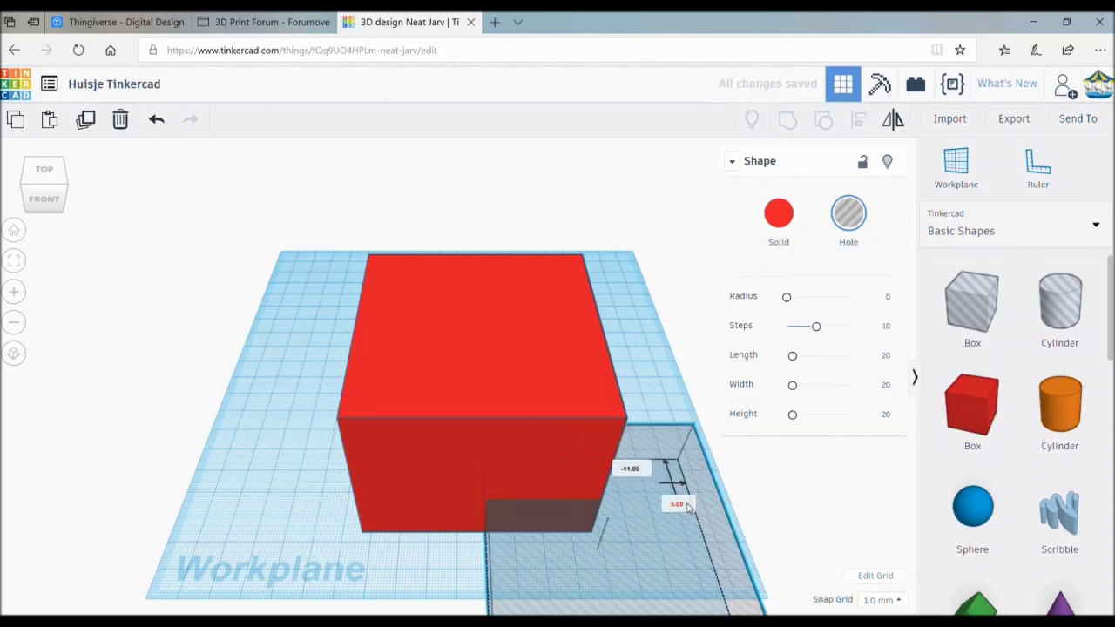
mouse_move(607, 520)
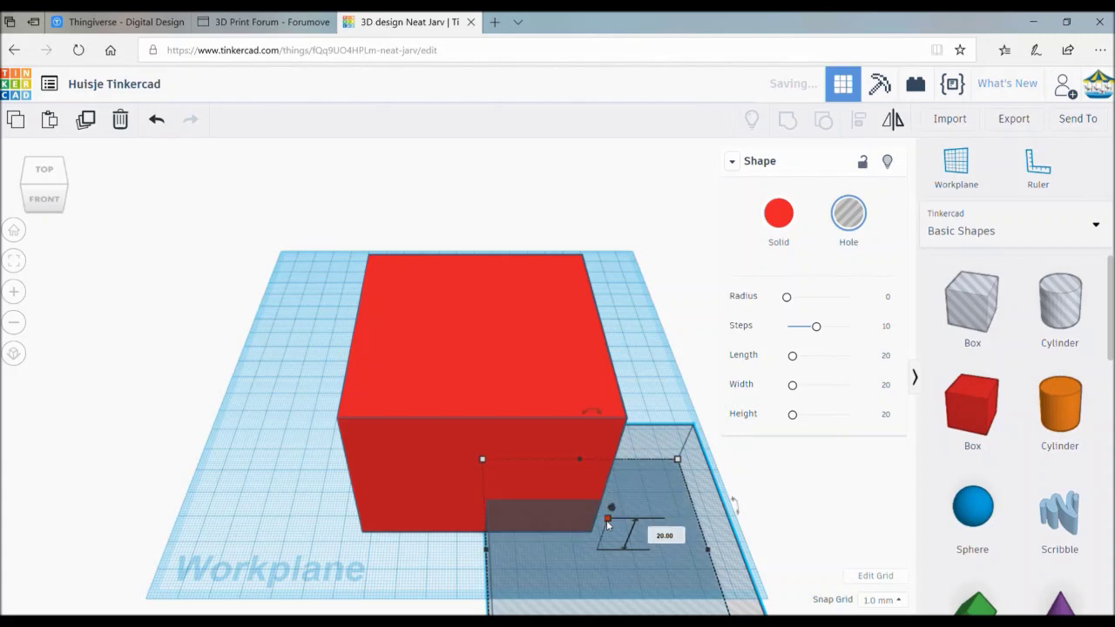
left_click(662, 537)
type("80")
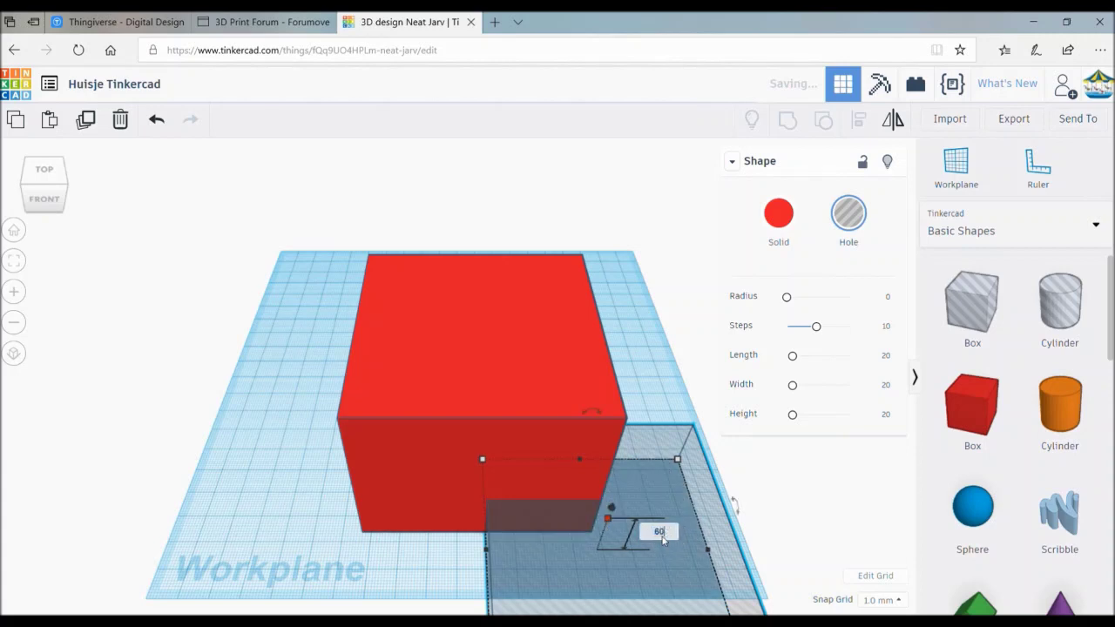
key("Return")
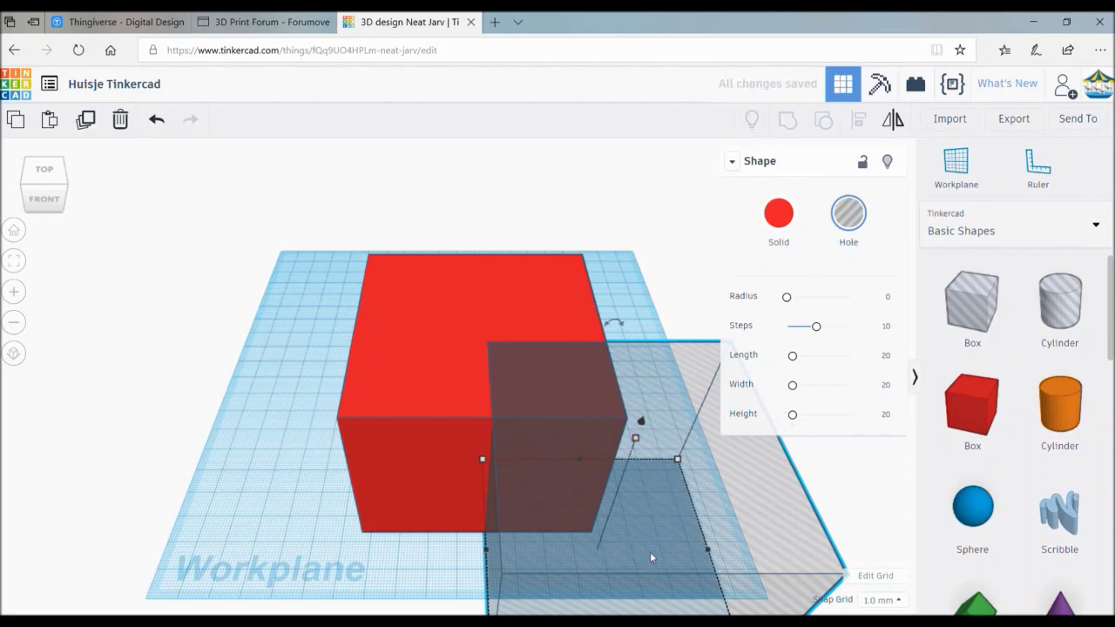
Drag the hole box over the red box and box-select both shapes.
mouse_move(638, 529)
left_mouse_down()
mouse_move(473, 419)
mouse_move(447, 363)
mouse_move(491, 396)
mouse_move(463, 391)
mouse_move(488, 415)
left_mouse_up()
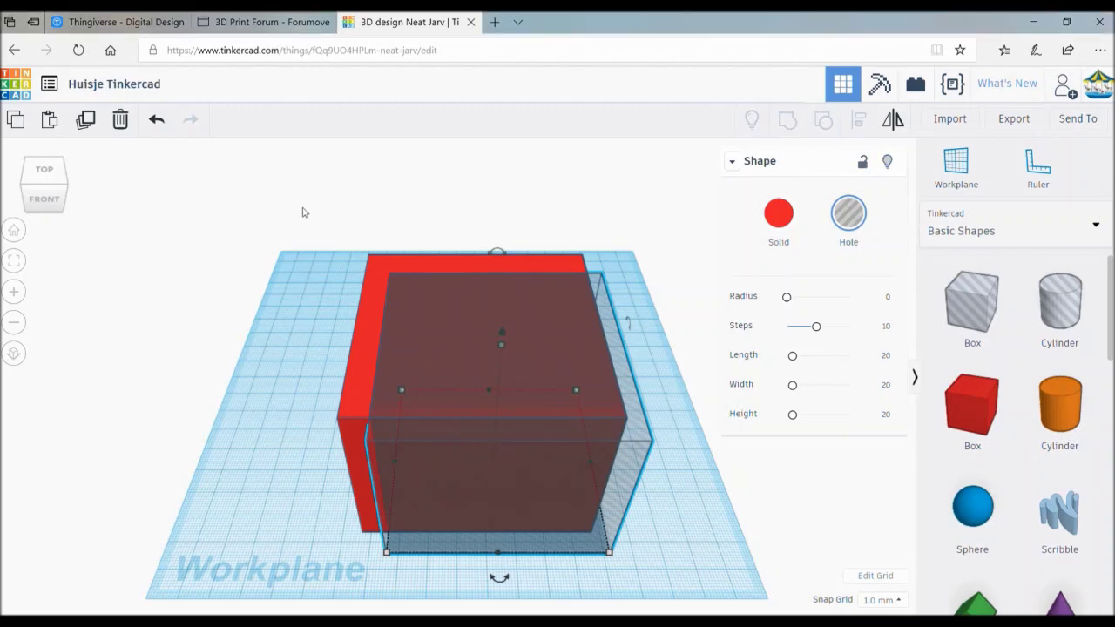
left_click_drag(304, 213, 604, 476)
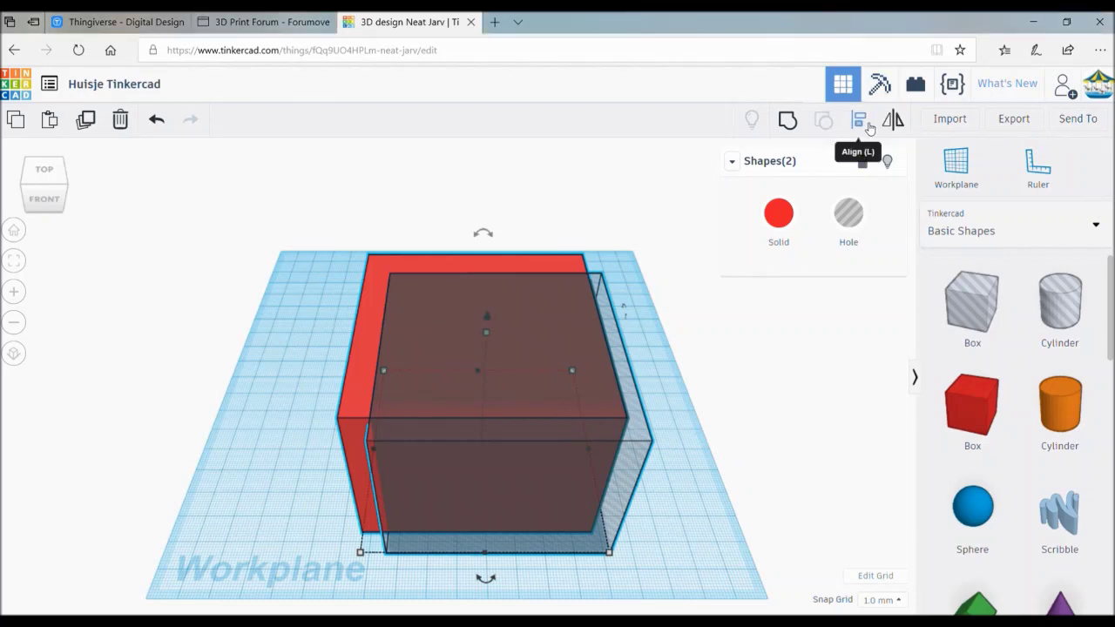
Align the hole and red box to their centres on both horizontal axes.
left_click(867, 127)
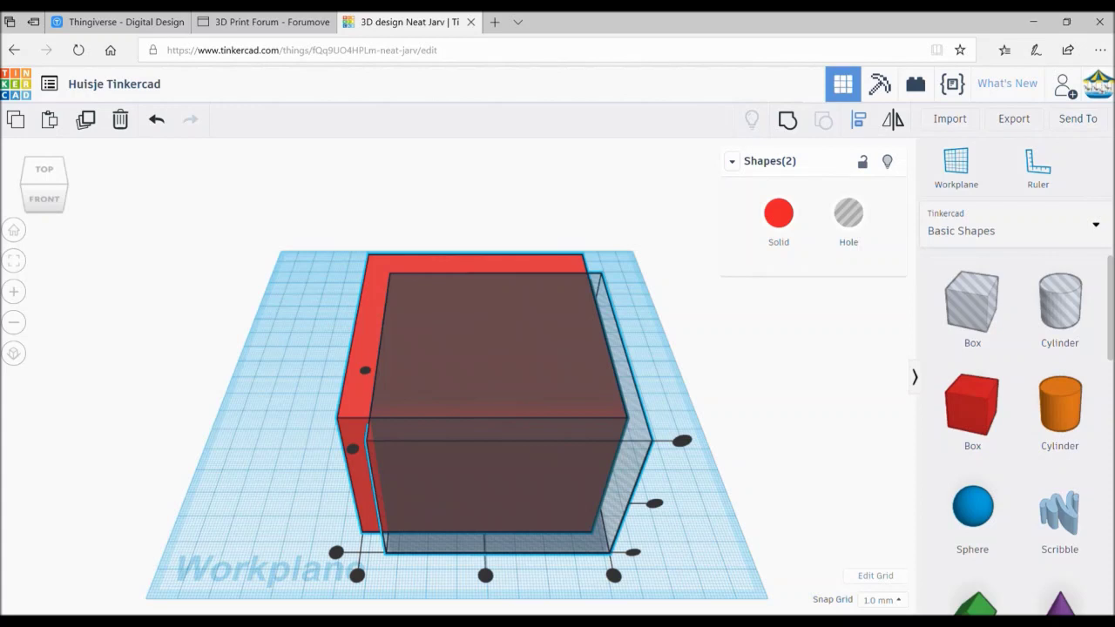
left_click(485, 577)
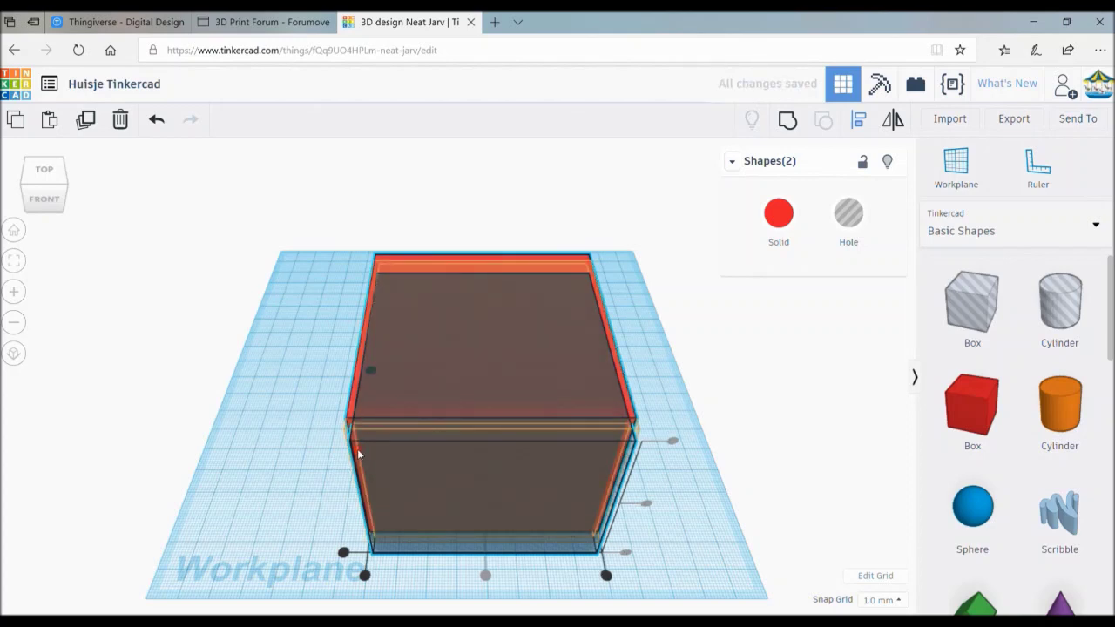
left_click(357, 452)
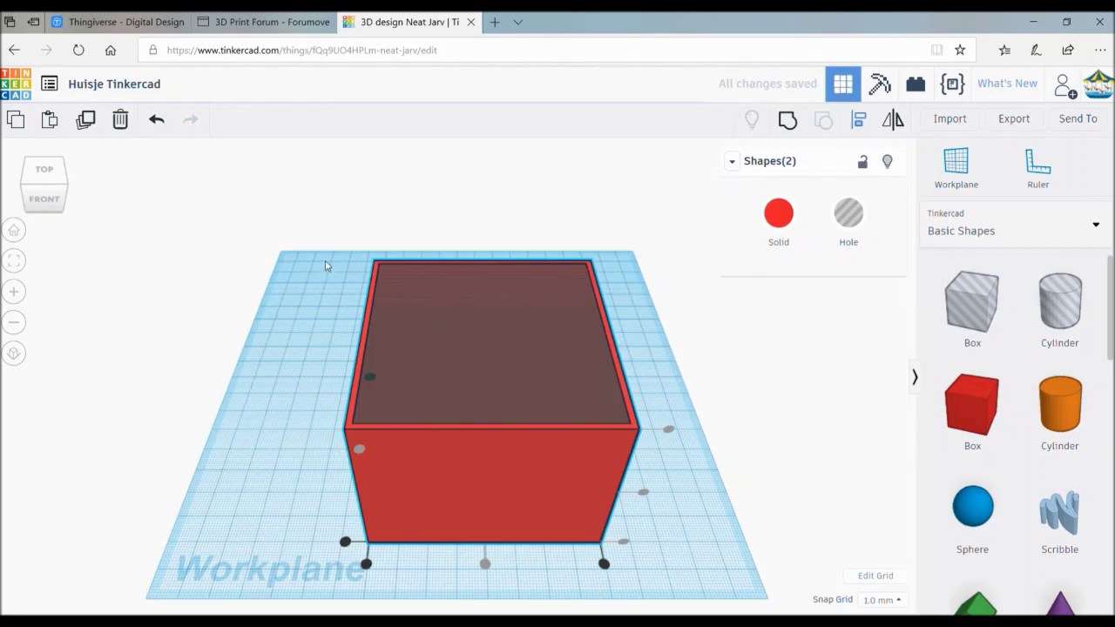
Group the red box with its hole into walls, then add a 30 mm tall Box hole.
left_click_drag(325, 259, 542, 498)
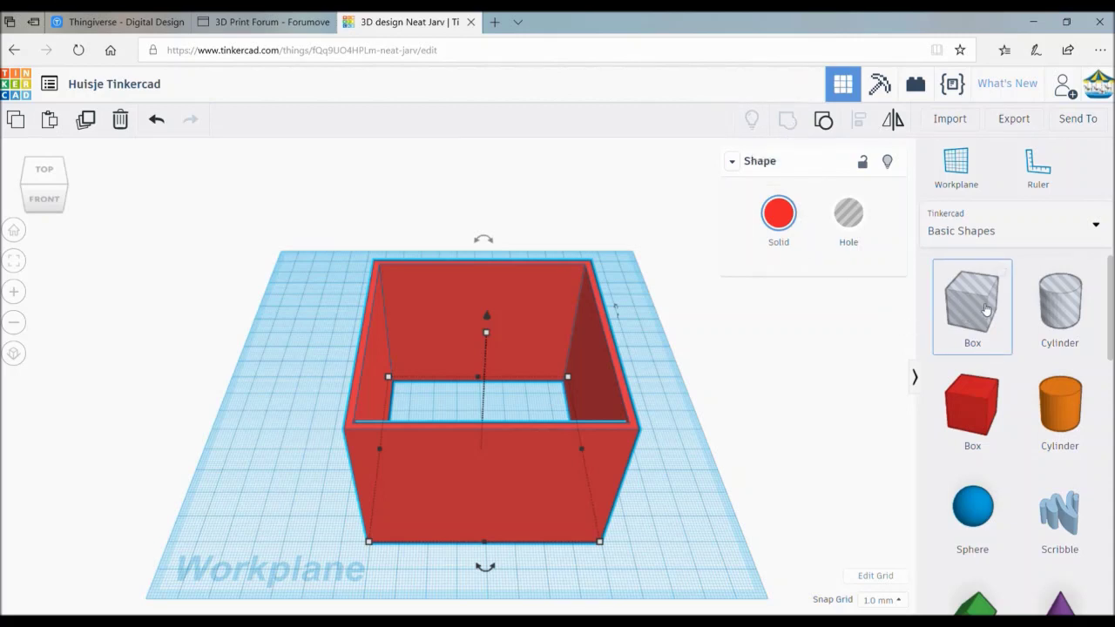
left_click_drag(987, 309, 289, 512)
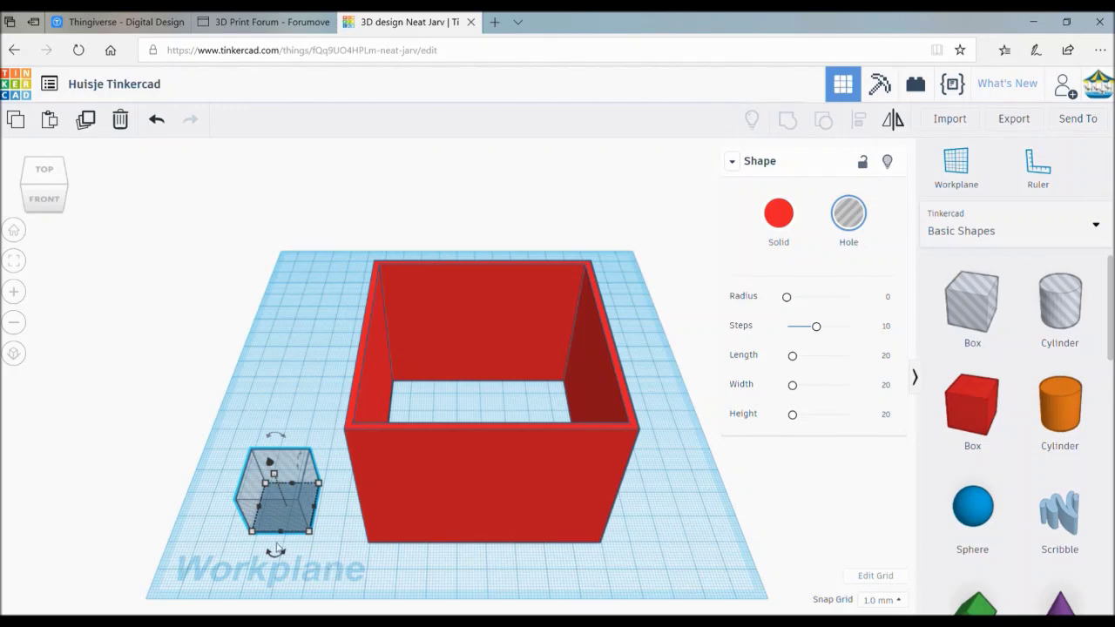
left_click(275, 475)
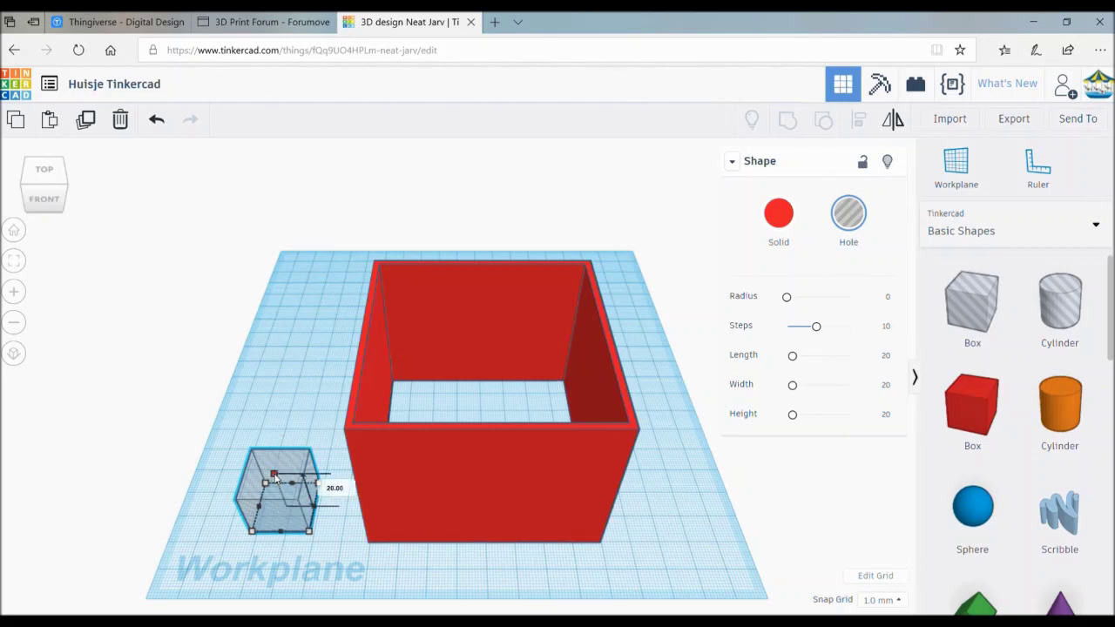
left_click(342, 491)
type("30")
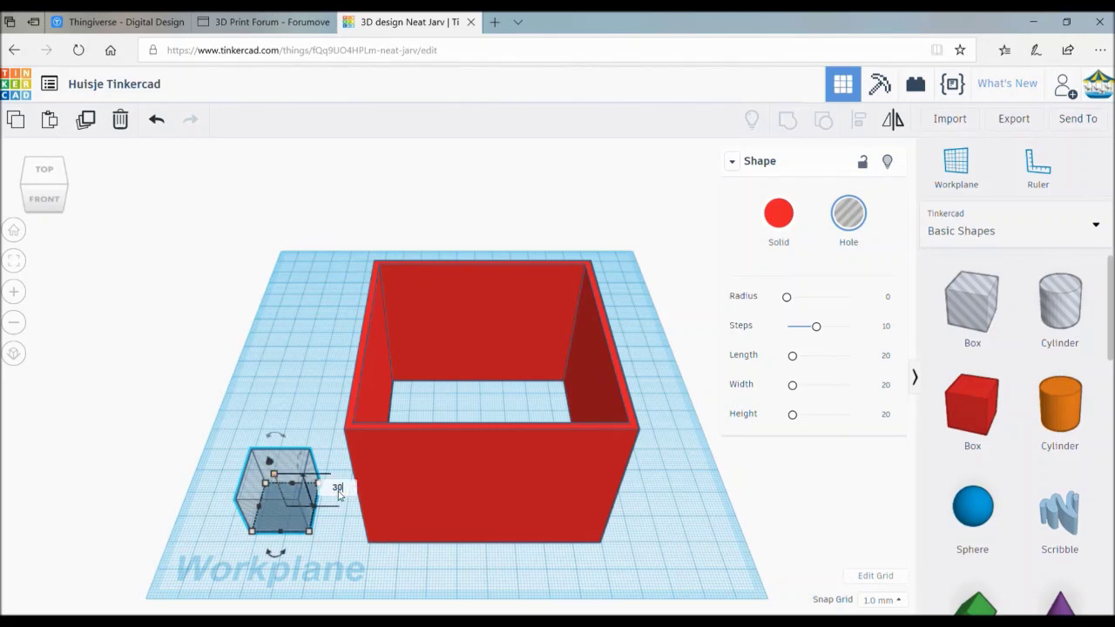
key("Return")
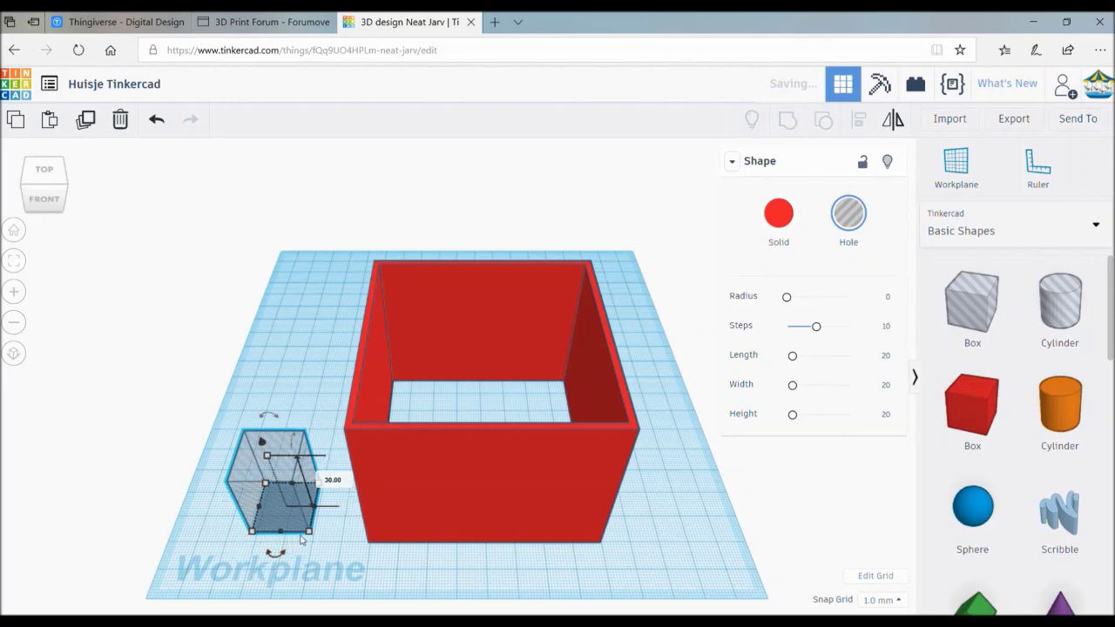
Move the door hole against the front wall and set its width to 15 mm.
mouse_move(309, 531)
left_click_drag(288, 511, 463, 524)
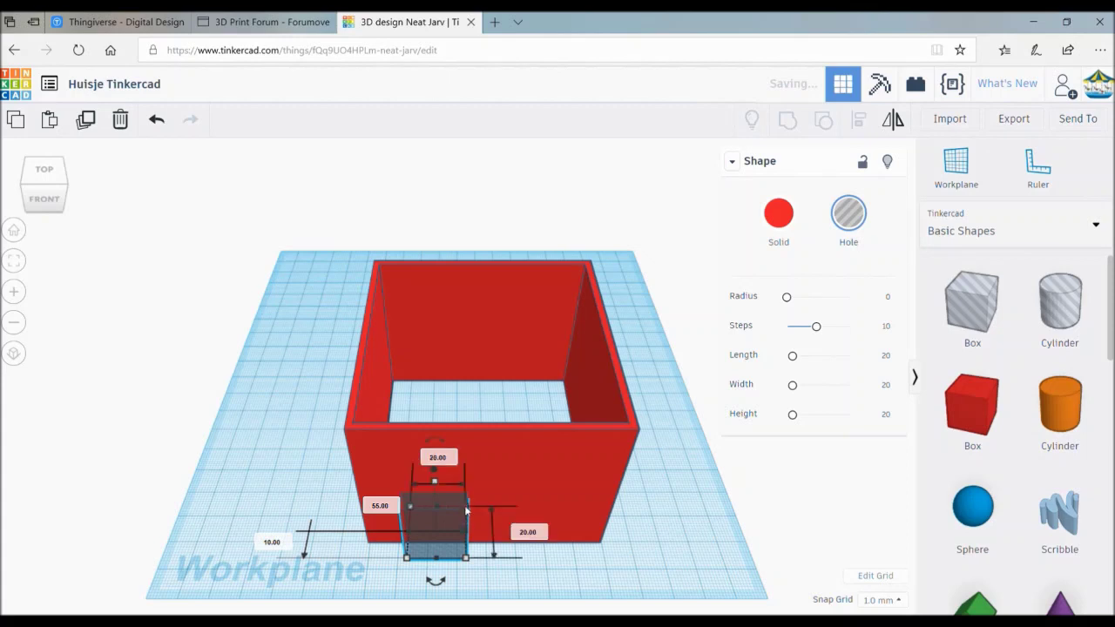
left_click(435, 457)
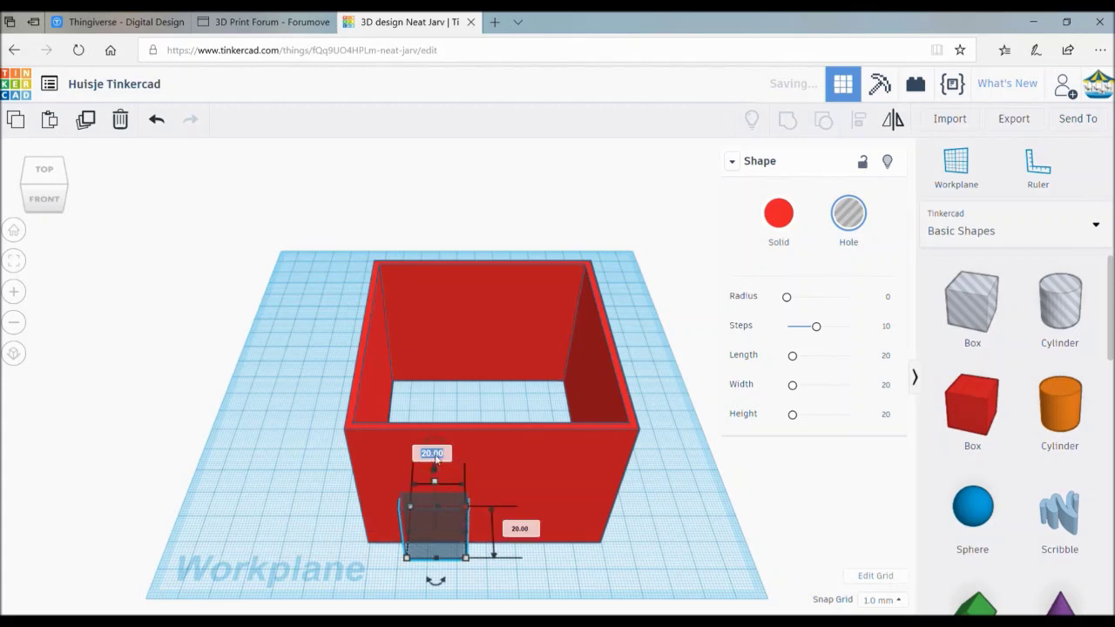
type("15")
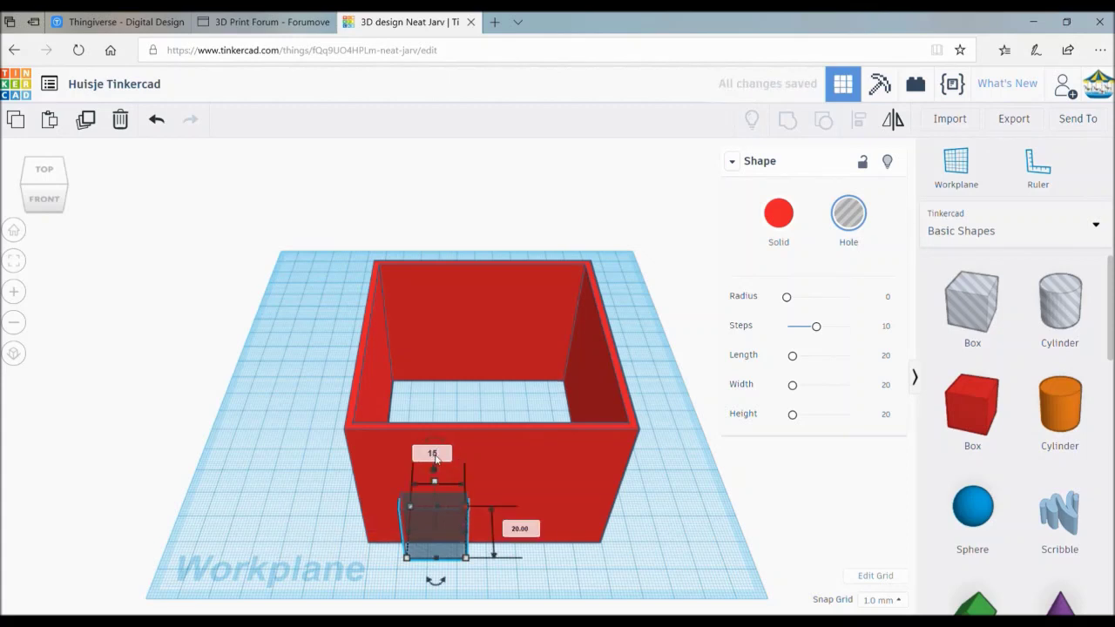
key("Return")
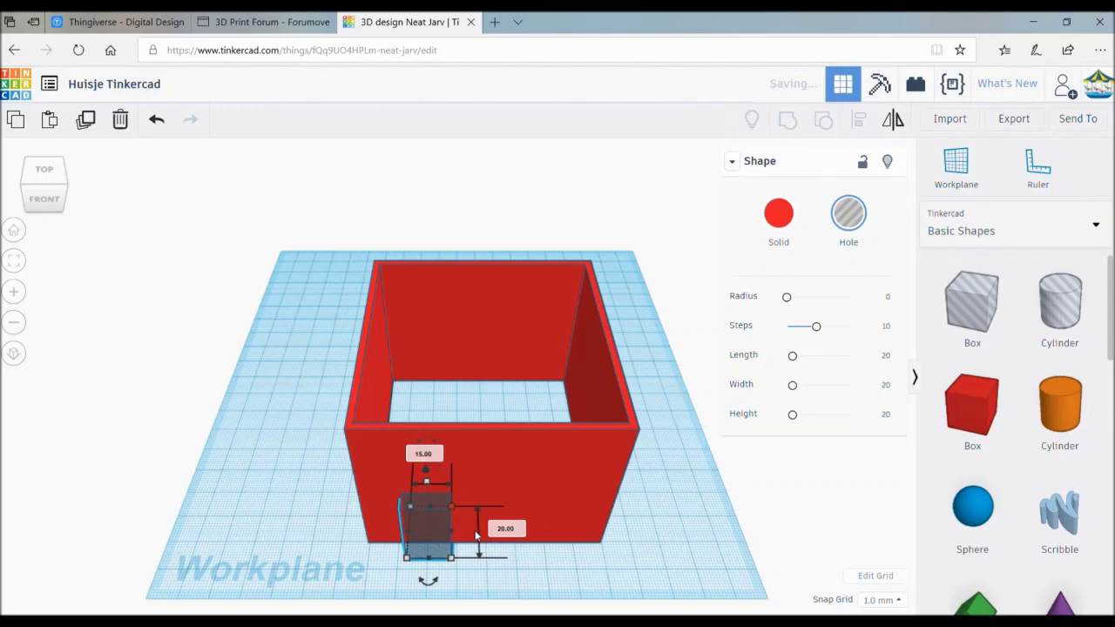
left_click_drag(405, 527, 430, 527)
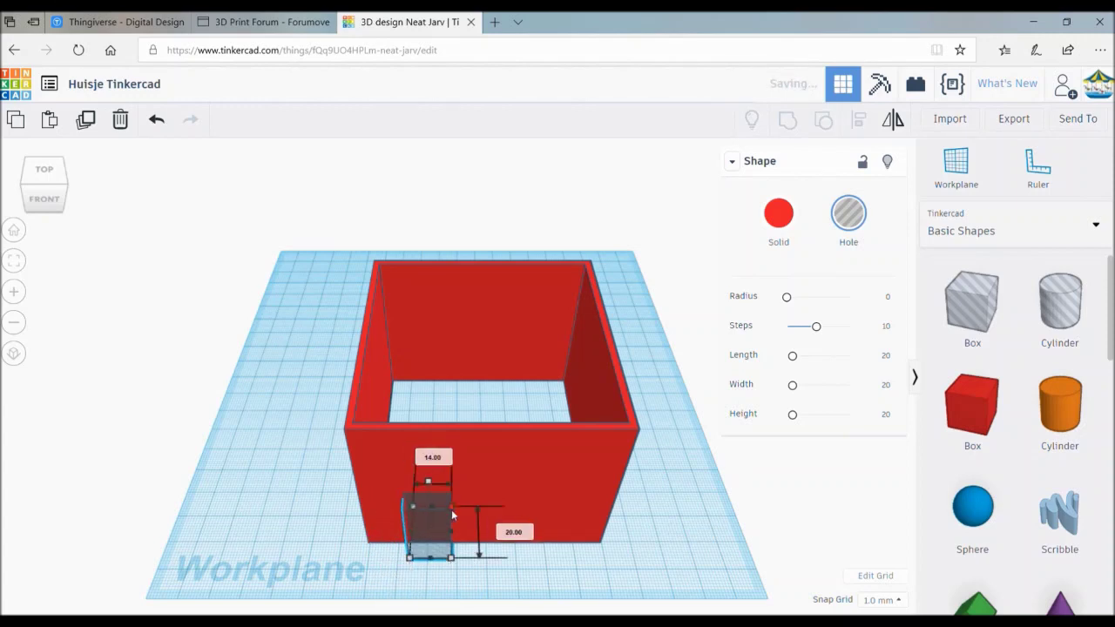
left_click(440, 461)
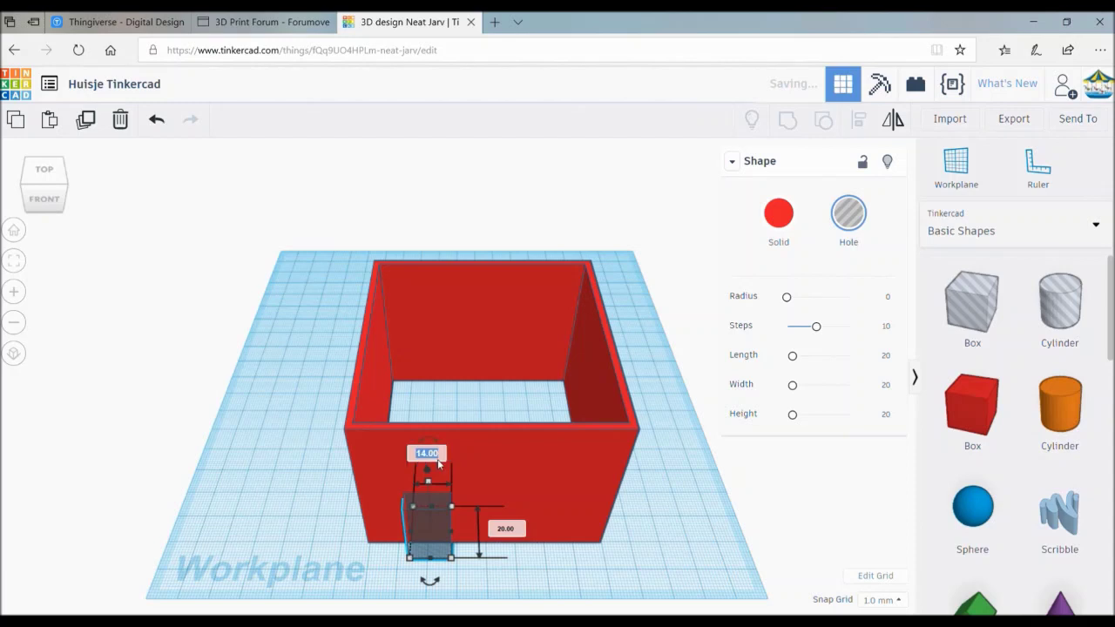
type("15")
key("Return")
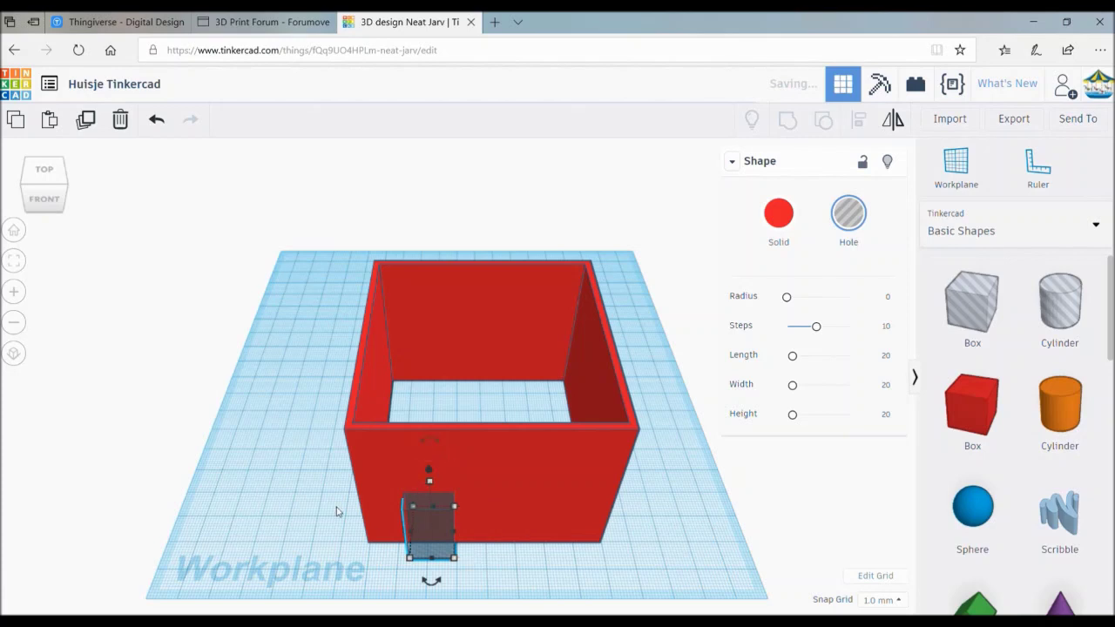
left_click_drag(307, 479, 133, 262)
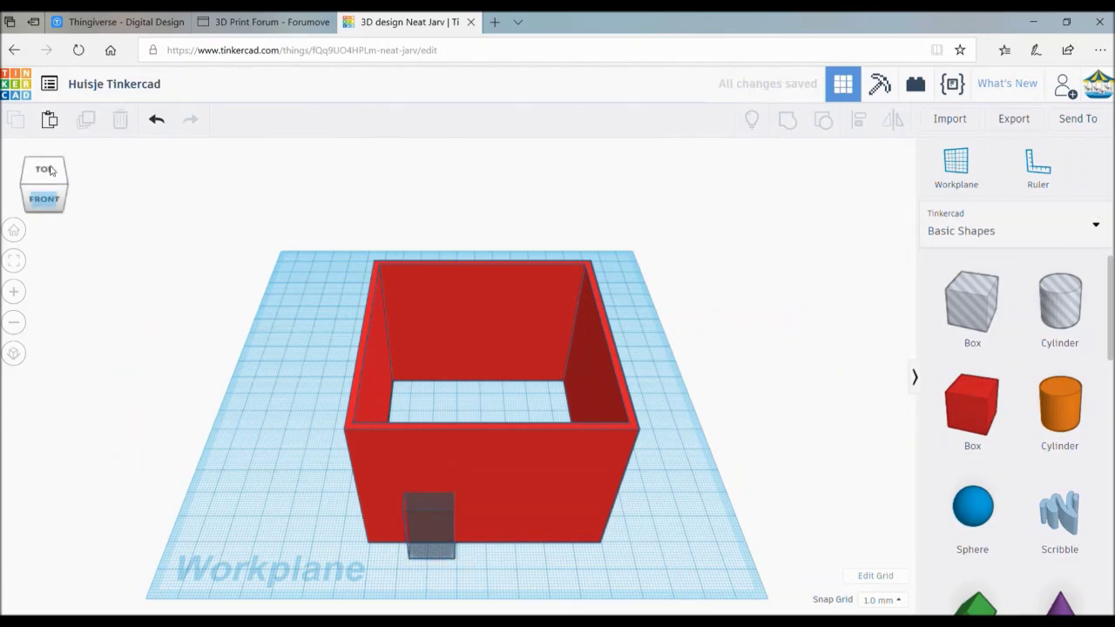
From the front view, nudge the door hole two steps left along the front wall.
mouse_move(53, 171)
left_mouse_down()
mouse_move(52, 195)
mouse_move(48, 184)
left_mouse_up()
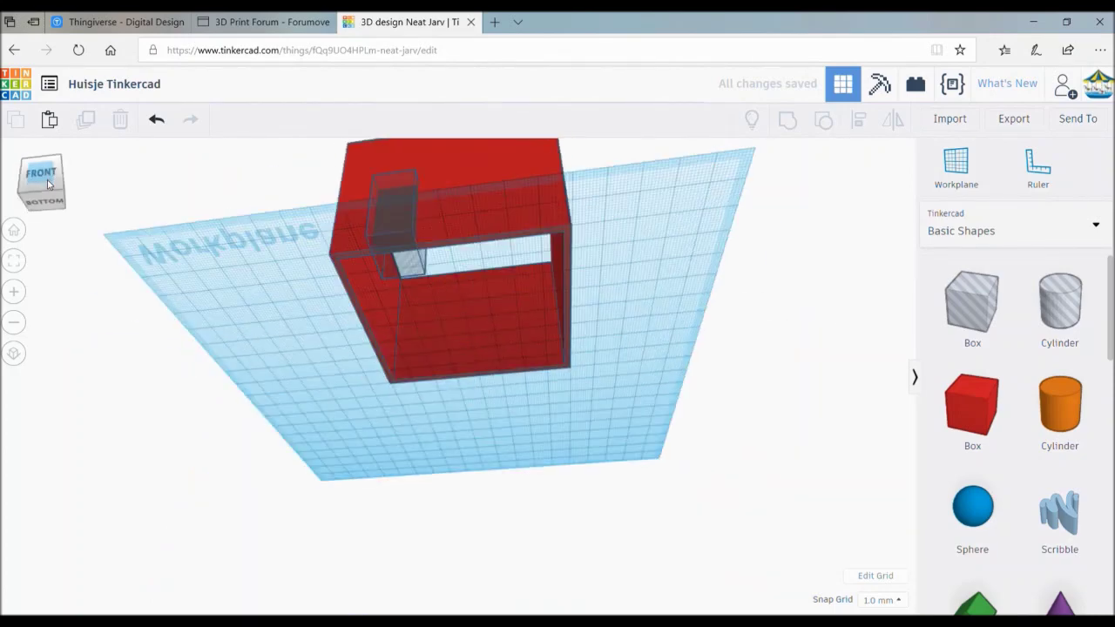
left_click(49, 189)
left_click(50, 192)
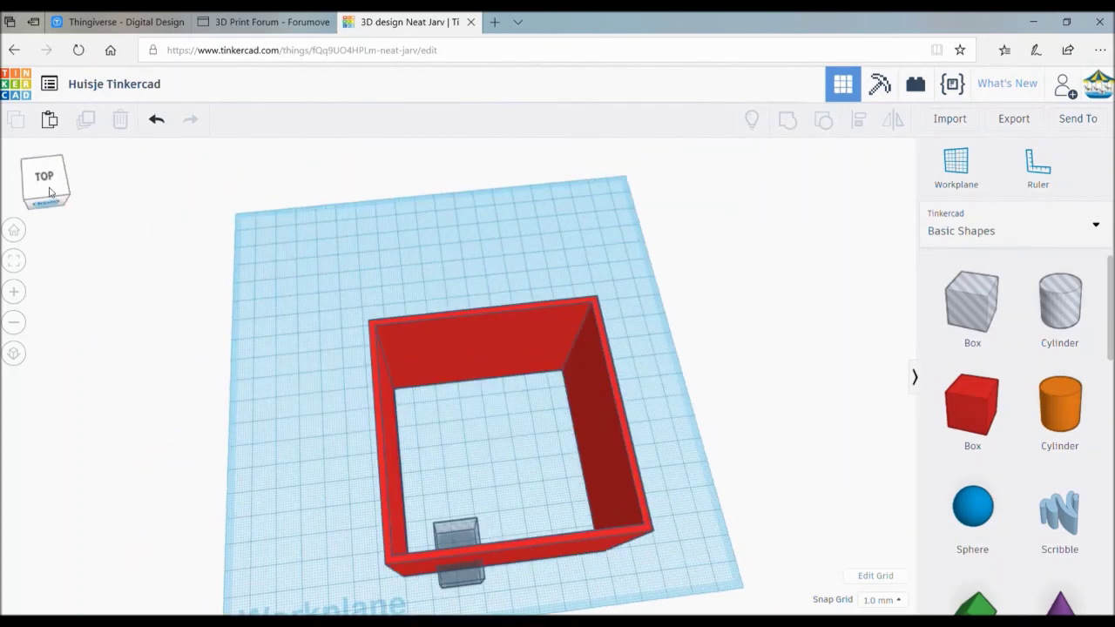
left_click(50, 190)
left_click(51, 193)
left_click(51, 194)
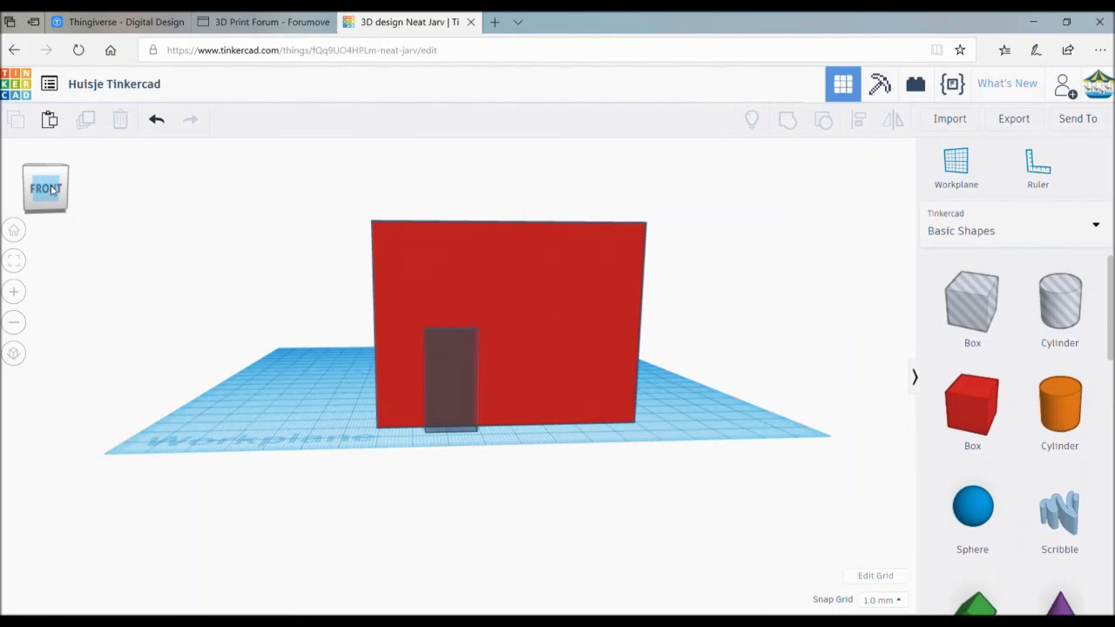
left_click(444, 363)
key("Left")
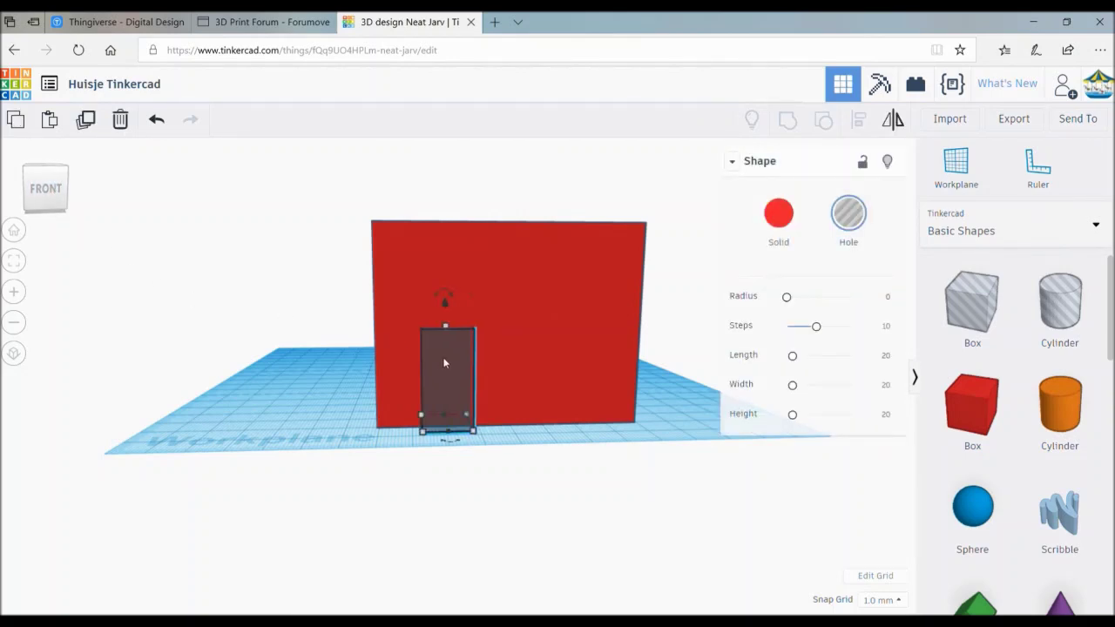
key("Left")
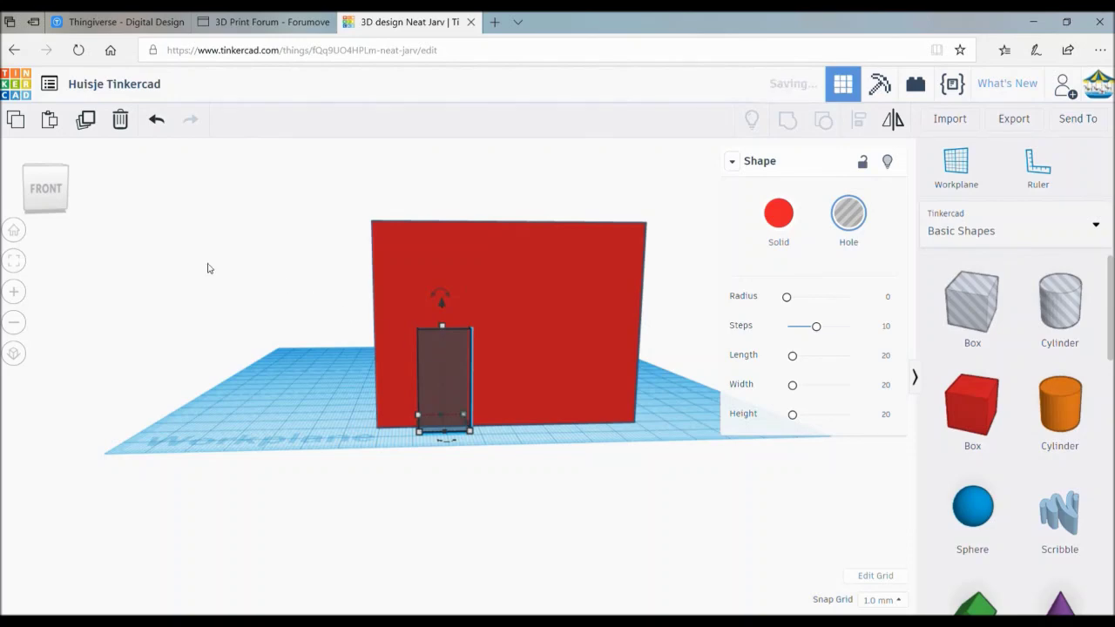
mouse_move(48, 206)
left_mouse_down()
mouse_move(65, 242)
mouse_move(49, 243)
left_mouse_up()
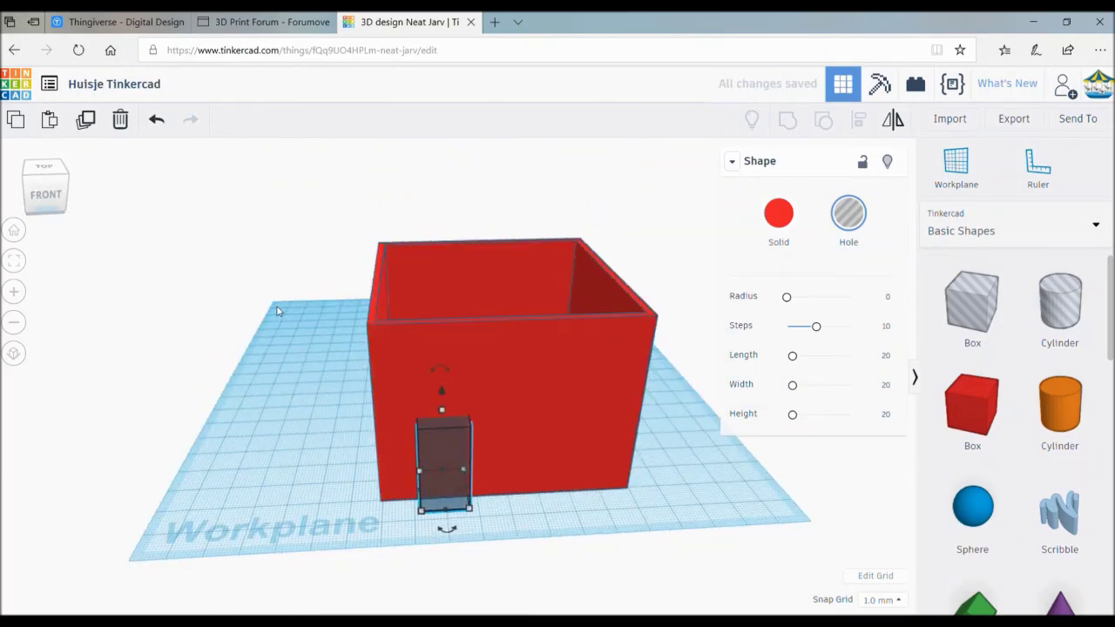
Group the walls and door hole so the doorway cuts through the front wall.
mouse_move(280, 305)
left_mouse_down()
mouse_move(418, 377)
mouse_move(568, 507)
left_mouse_up()
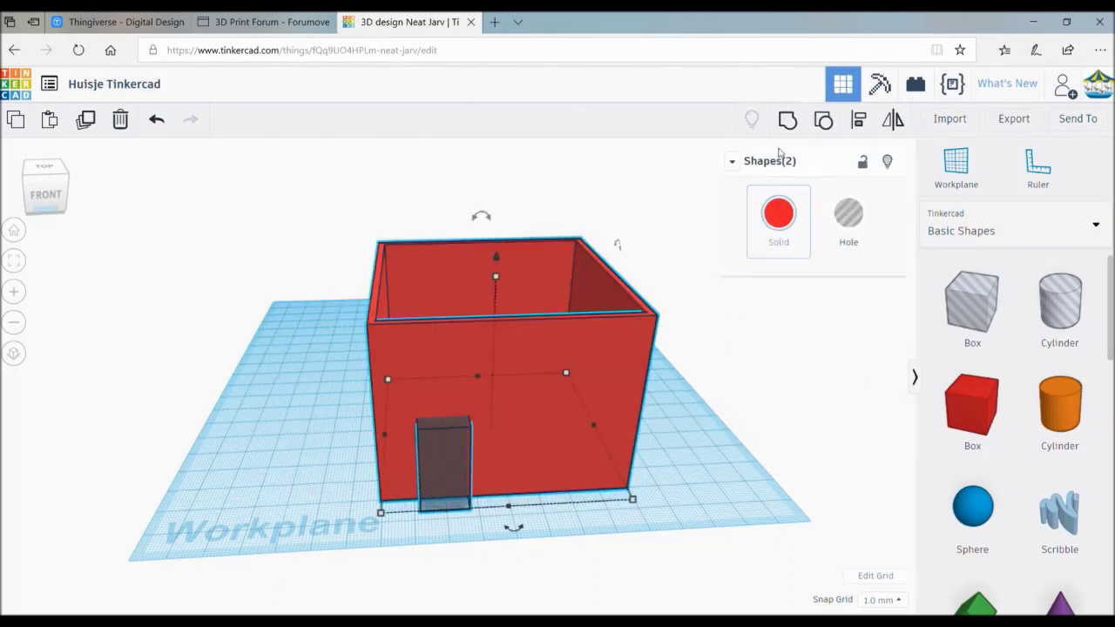
left_click(789, 124)
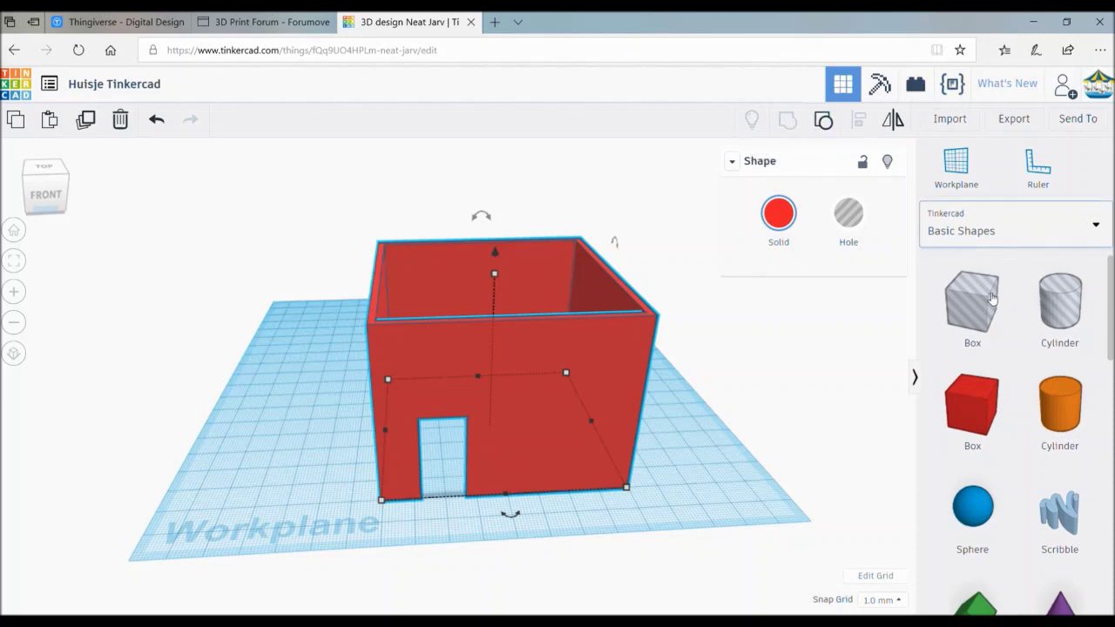
Add a new hole box left of the house and set its width to 30 mm.
left_click_drag(985, 297, 300, 460)
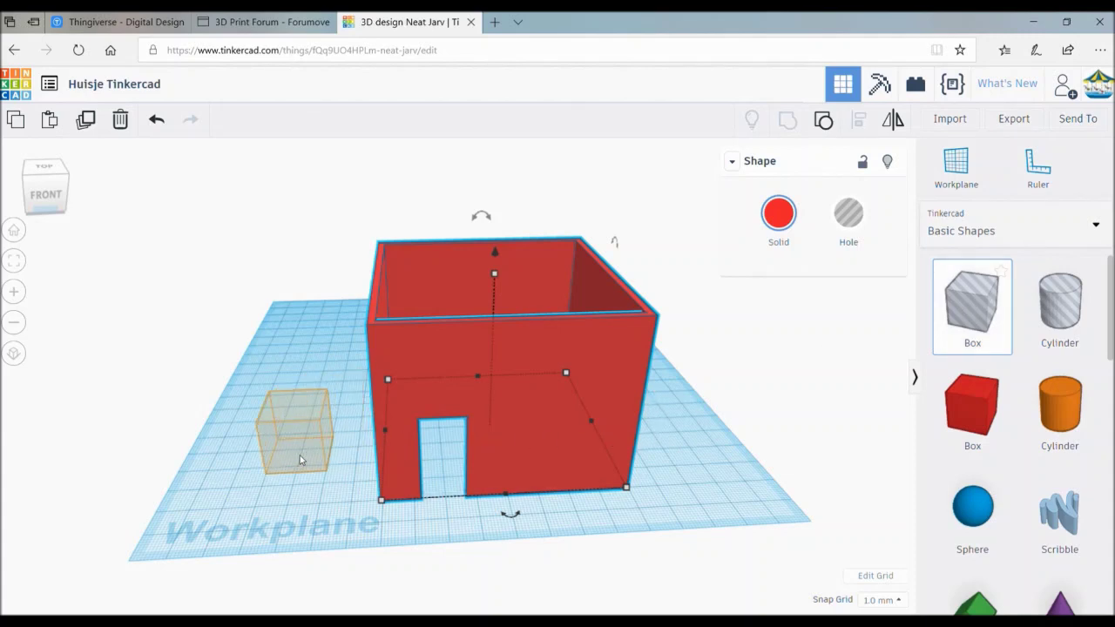
left_click_drag(301, 460, 301, 461)
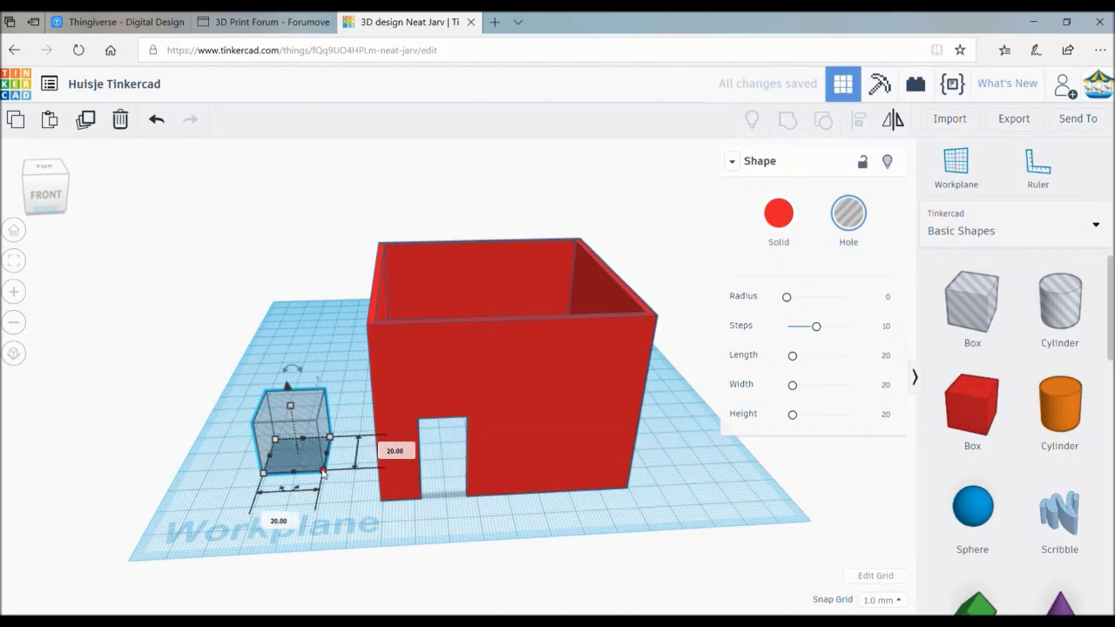
left_click(281, 525)
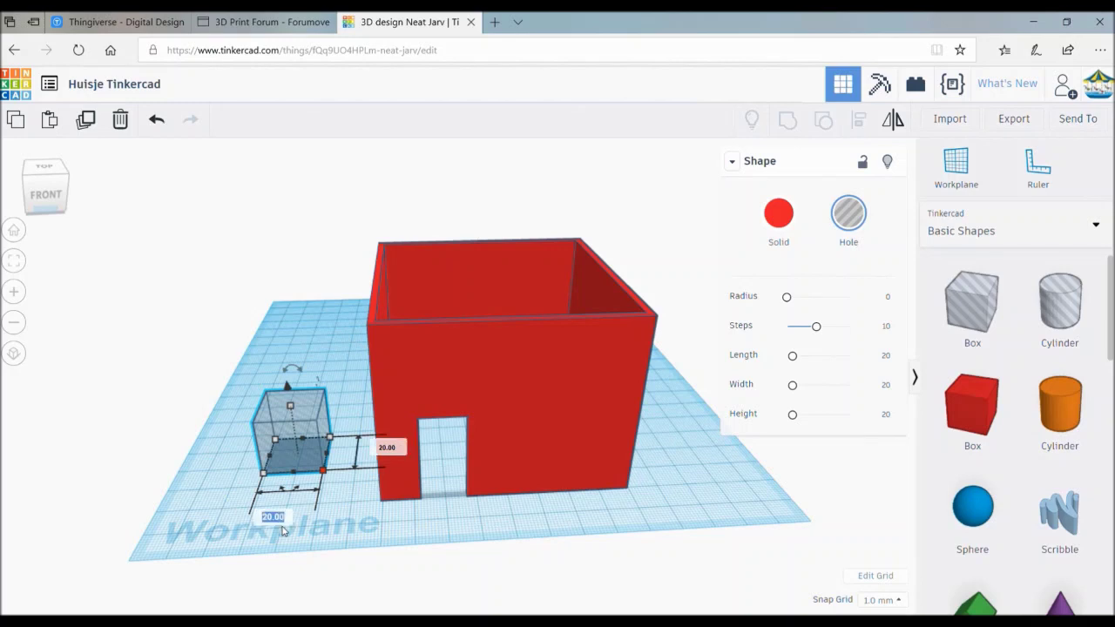
type("30")
key("Return")
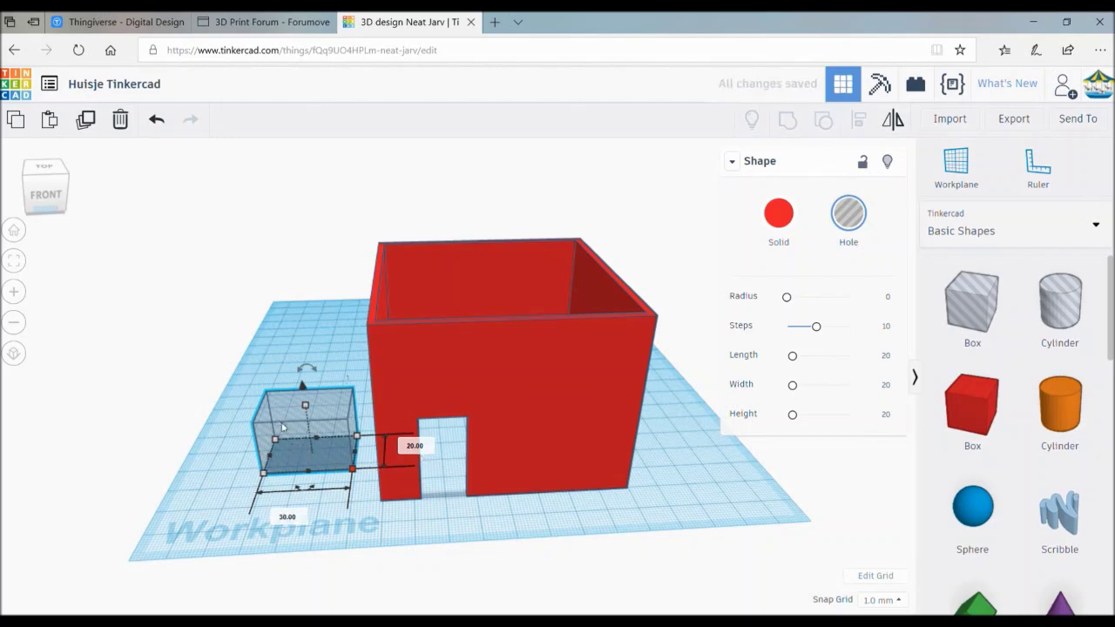
Trial the hole box at the front wall, change that dimension to 15 mm, and return it left.
mouse_move(281, 427)
left_mouse_down()
mouse_move(547, 451)
mouse_move(544, 472)
left_mouse_up()
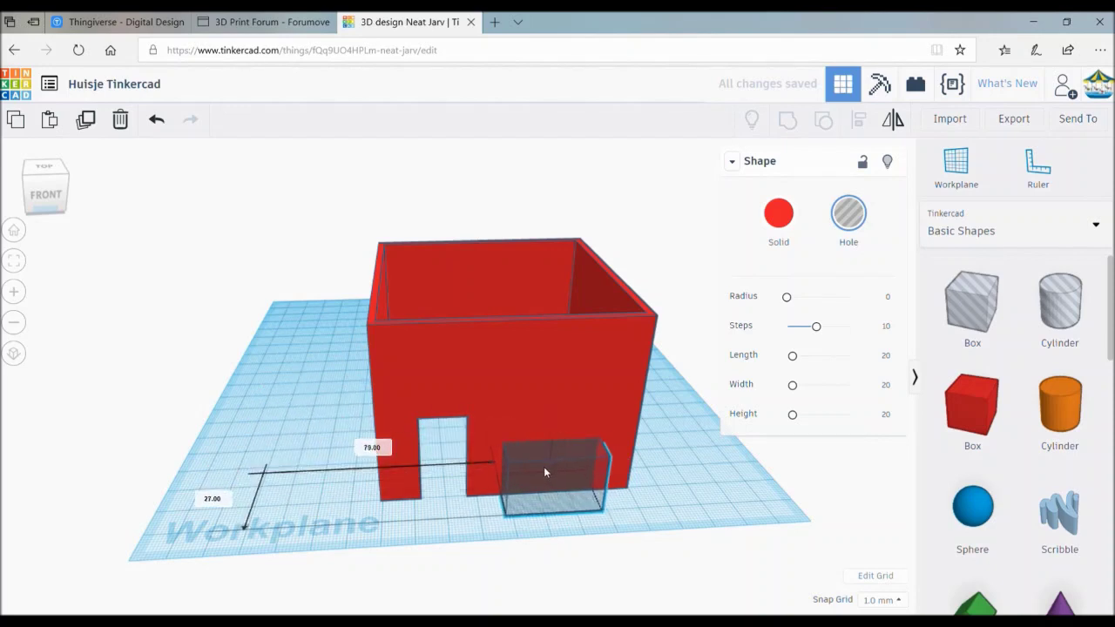
mouse_move(544, 472)
left_mouse_down()
mouse_move(302, 440)
mouse_move(272, 415)
left_mouse_up()
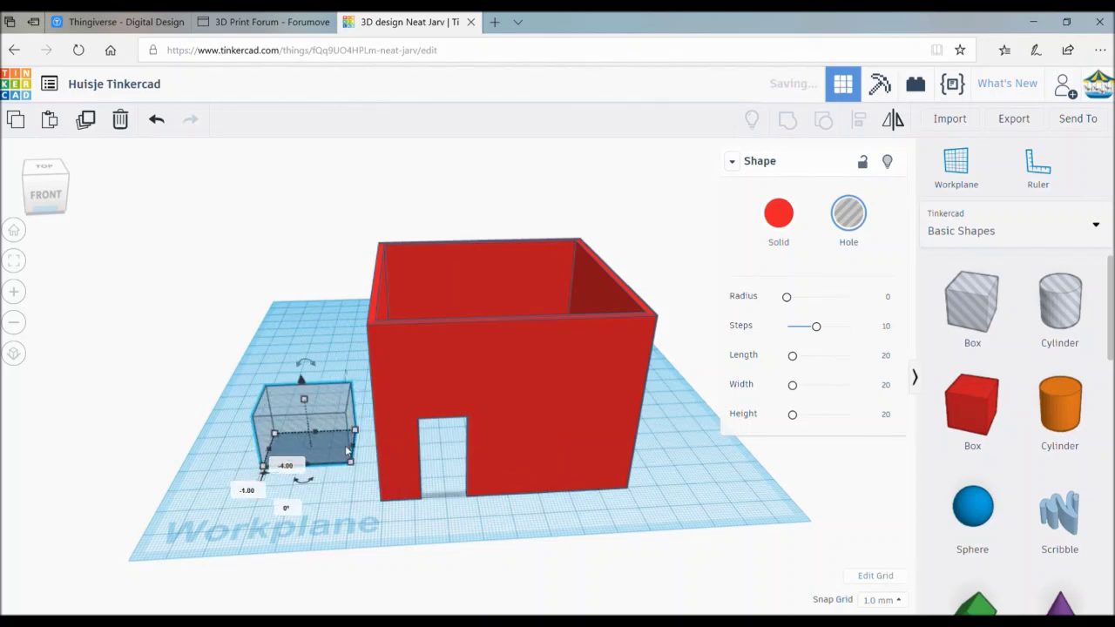
mouse_move(349, 462)
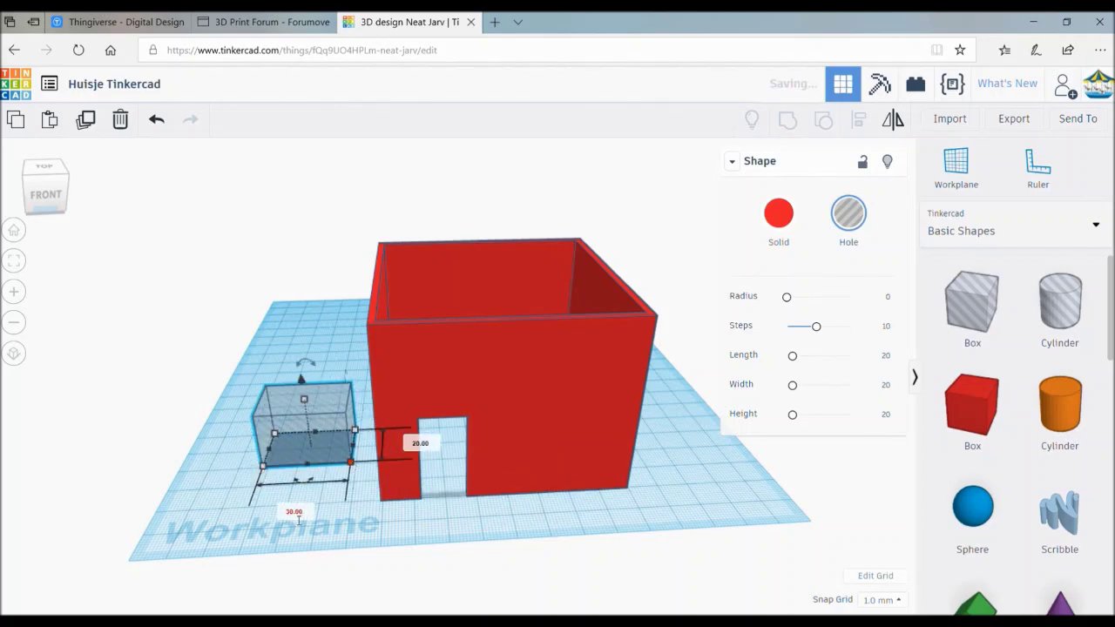
left_click(294, 516)
type("15")
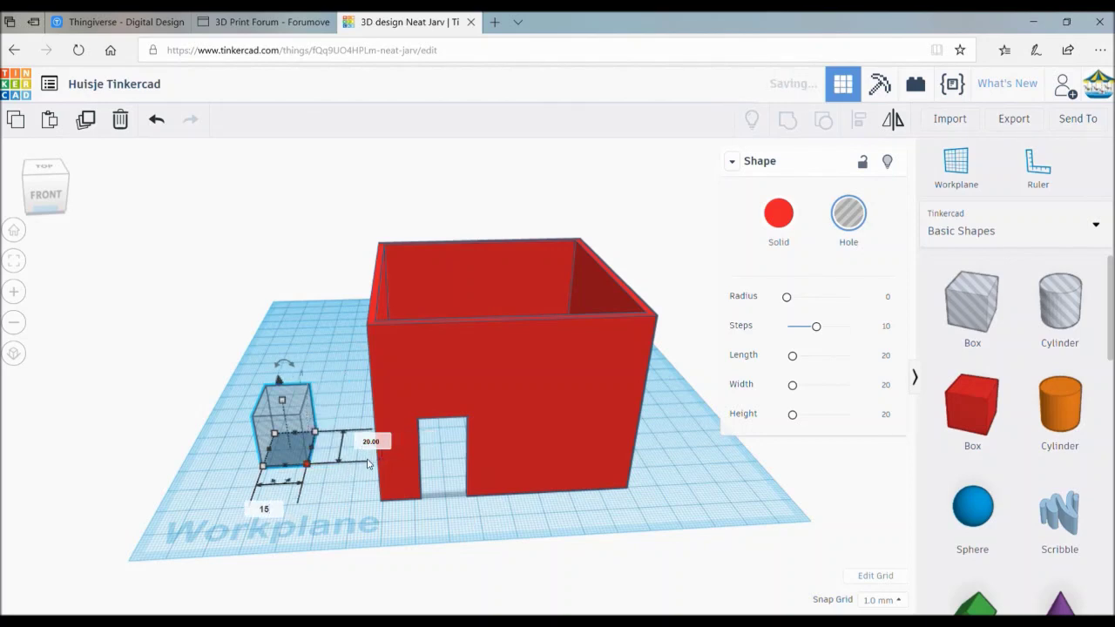
key("Return")
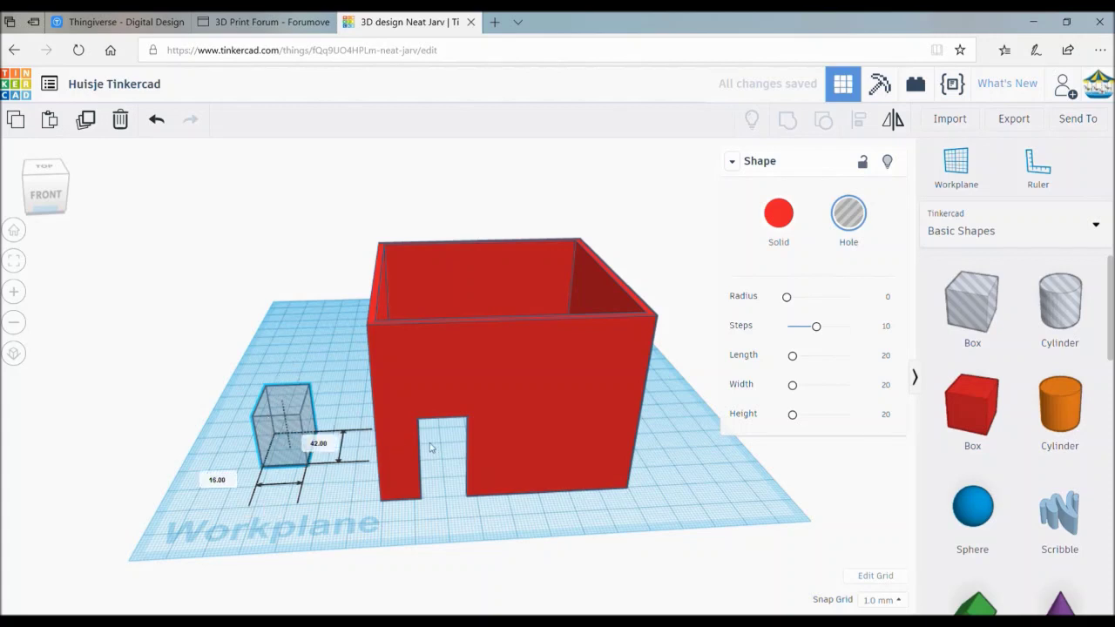
left_click_drag(430, 447, 542, 458)
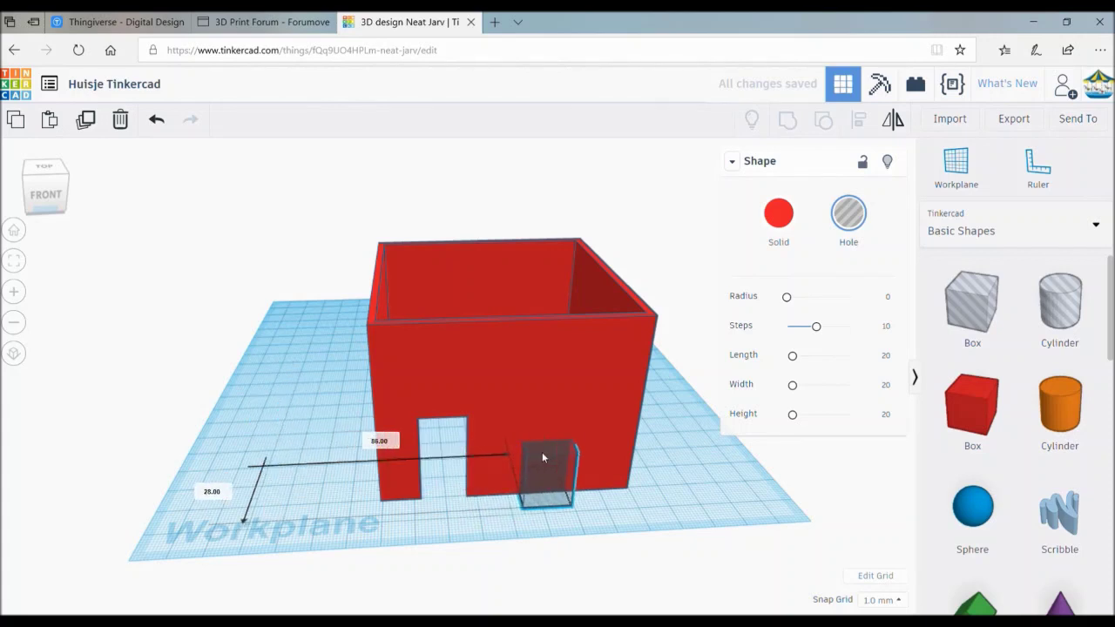
left_click_drag(542, 457, 281, 468)
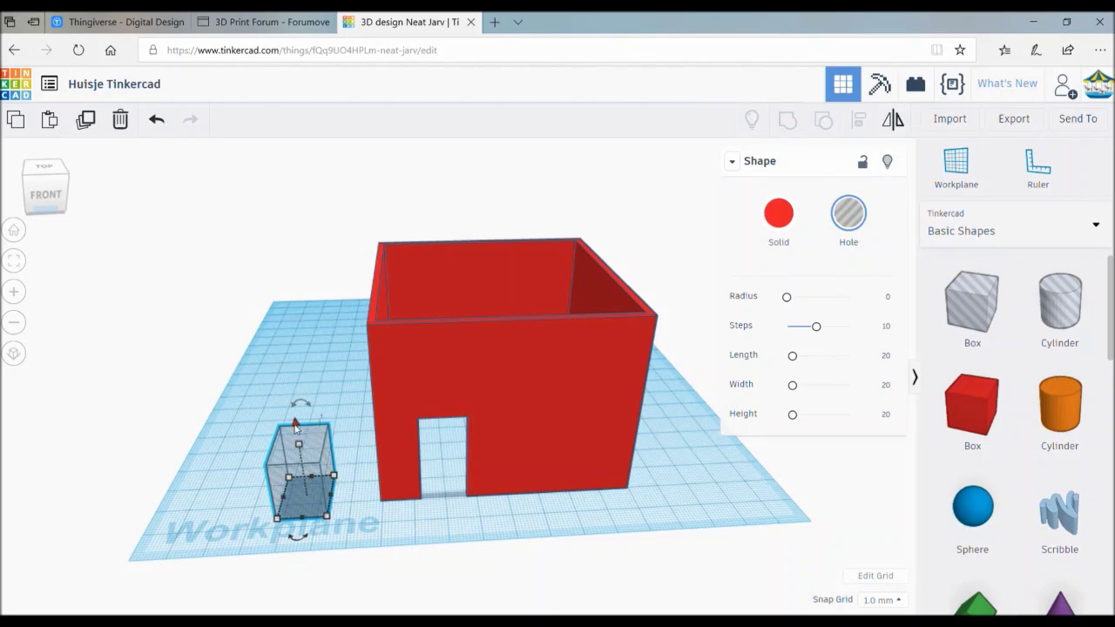
Raise and trial-fit the hole box in the wall, then set its height to 15 mm beside the house.
left_click_drag(296, 425, 295, 384)
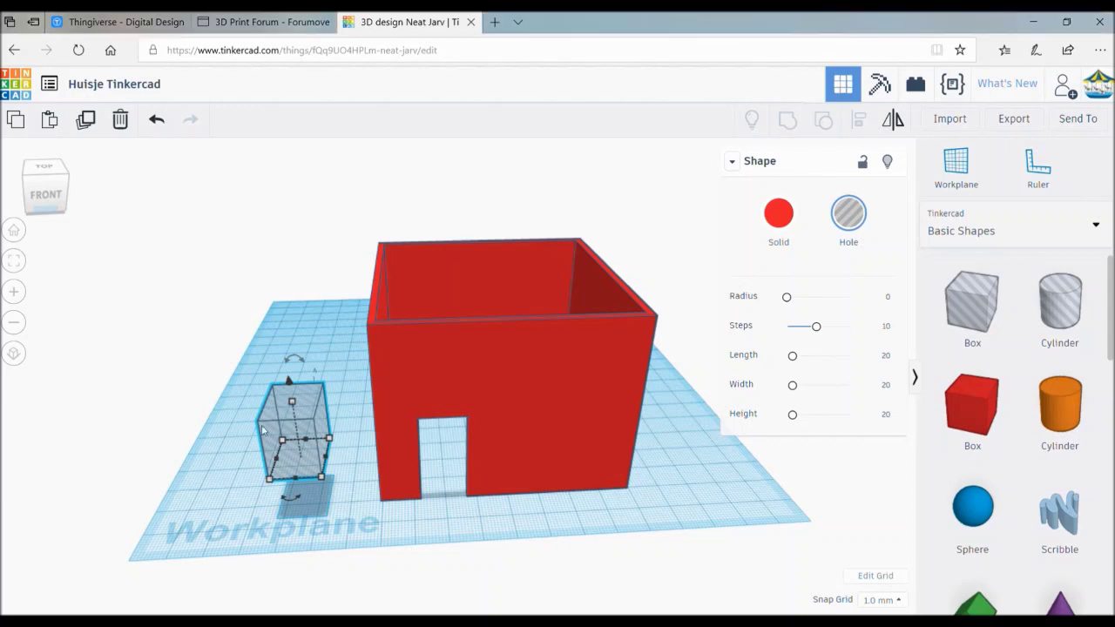
left_click(331, 432)
mouse_move(332, 432)
left_mouse_down()
mouse_move(547, 444)
mouse_move(539, 421)
left_mouse_up()
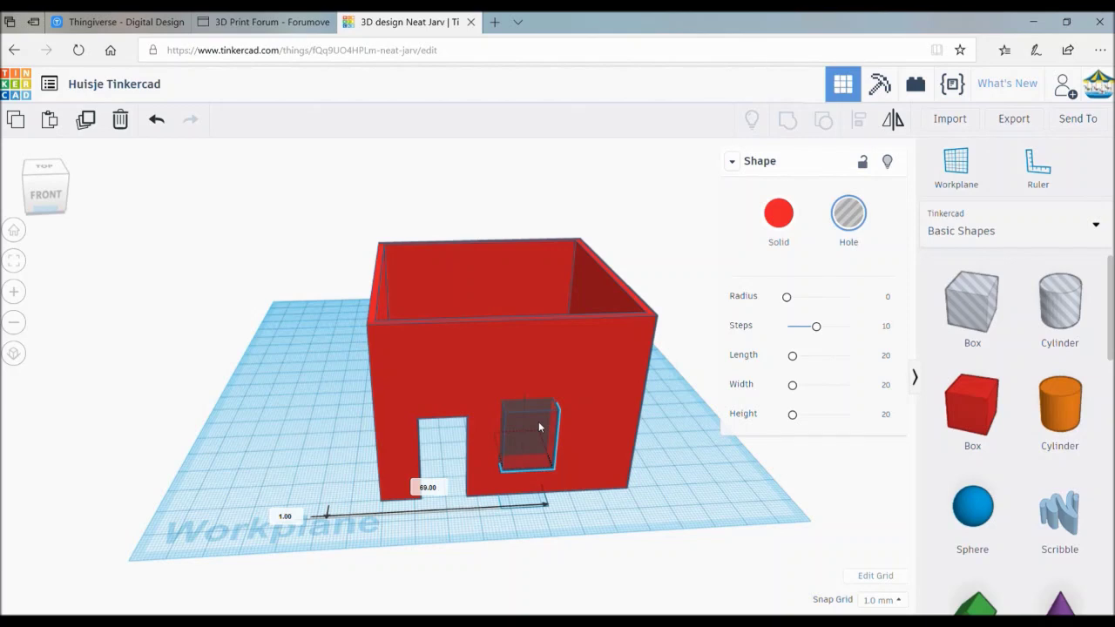
left_click_drag(538, 422, 538, 421)
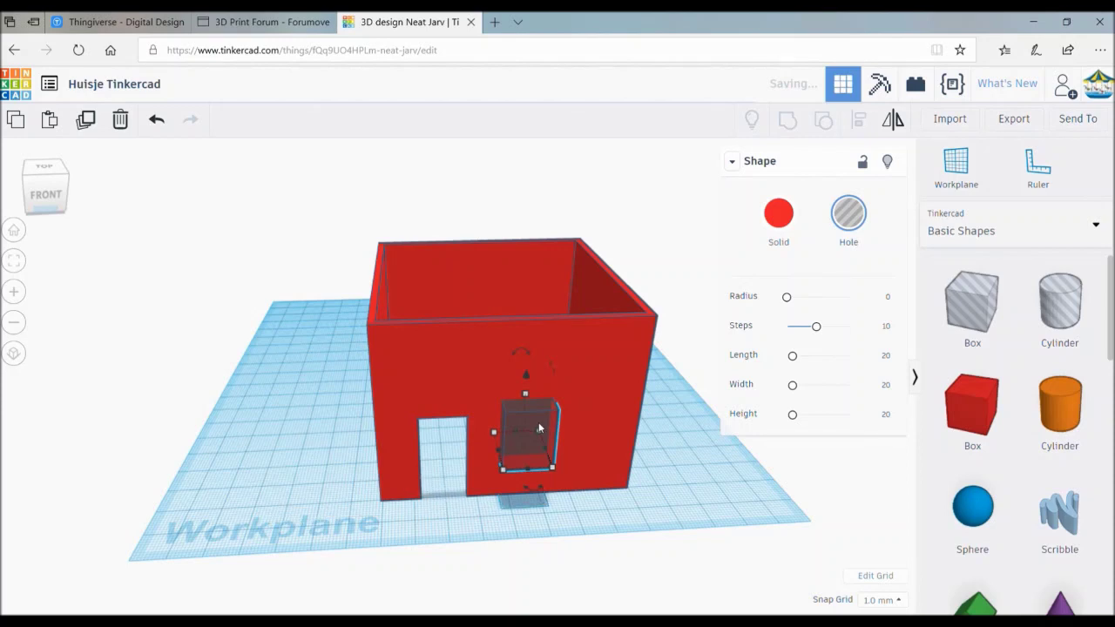
mouse_move(538, 427)
left_mouse_down()
mouse_move(400, 453)
mouse_move(295, 454)
mouse_move(535, 437)
mouse_move(318, 451)
left_mouse_up()
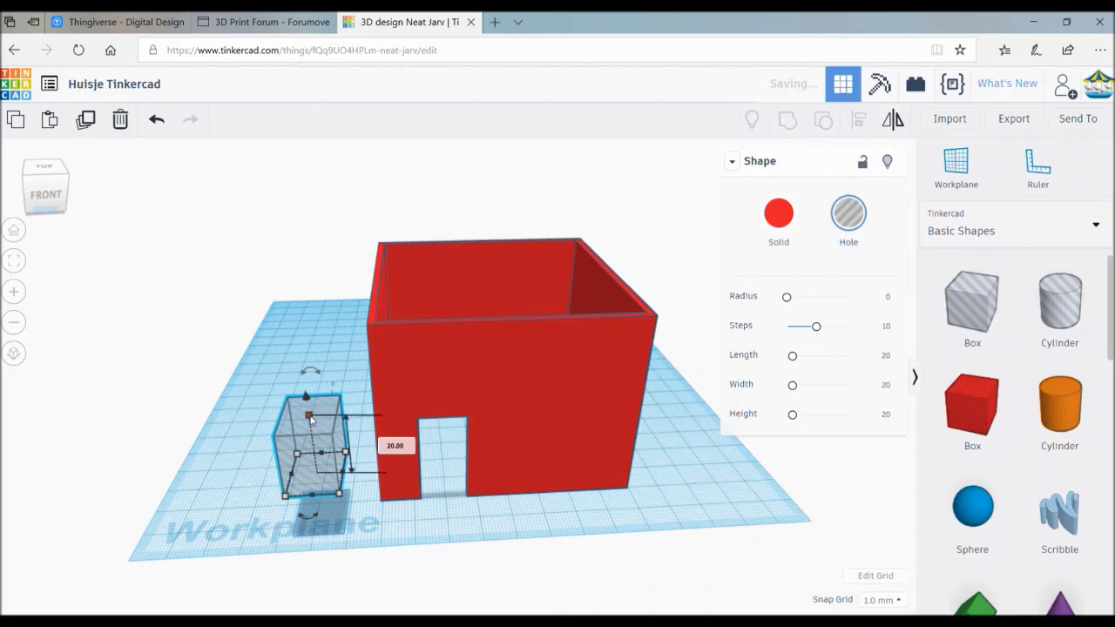
left_click(395, 445)
type("15")
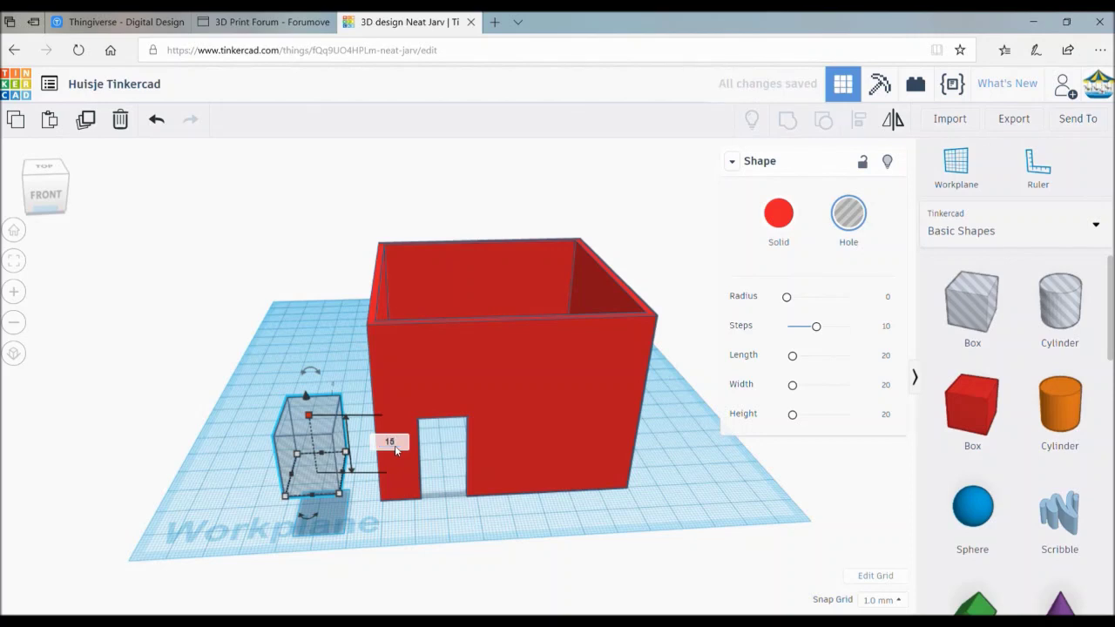
key("Return")
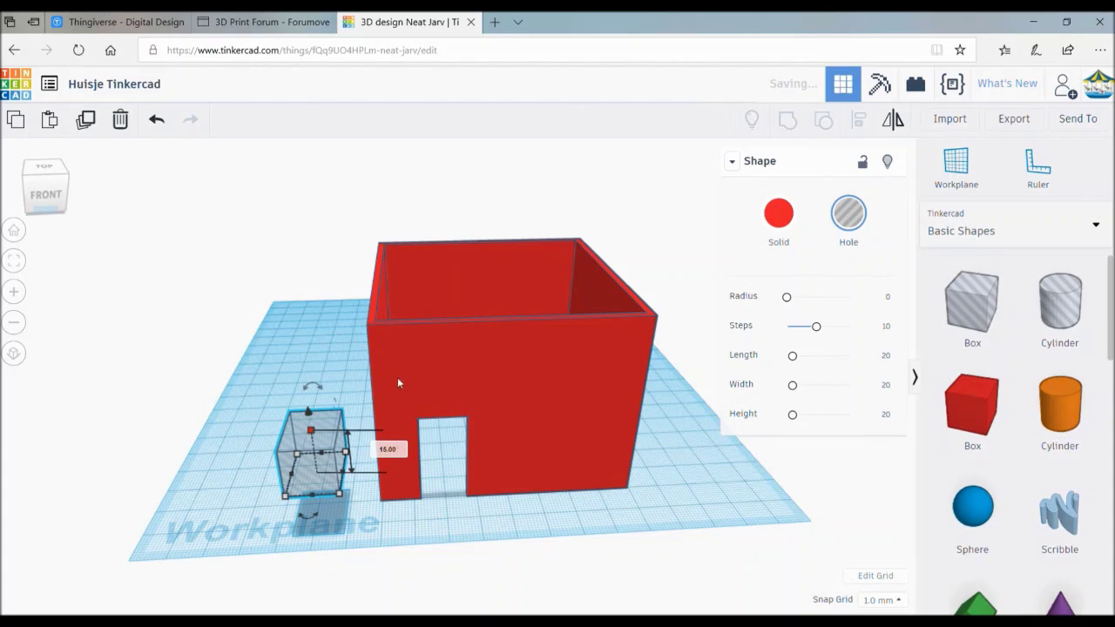
left_click(334, 345)
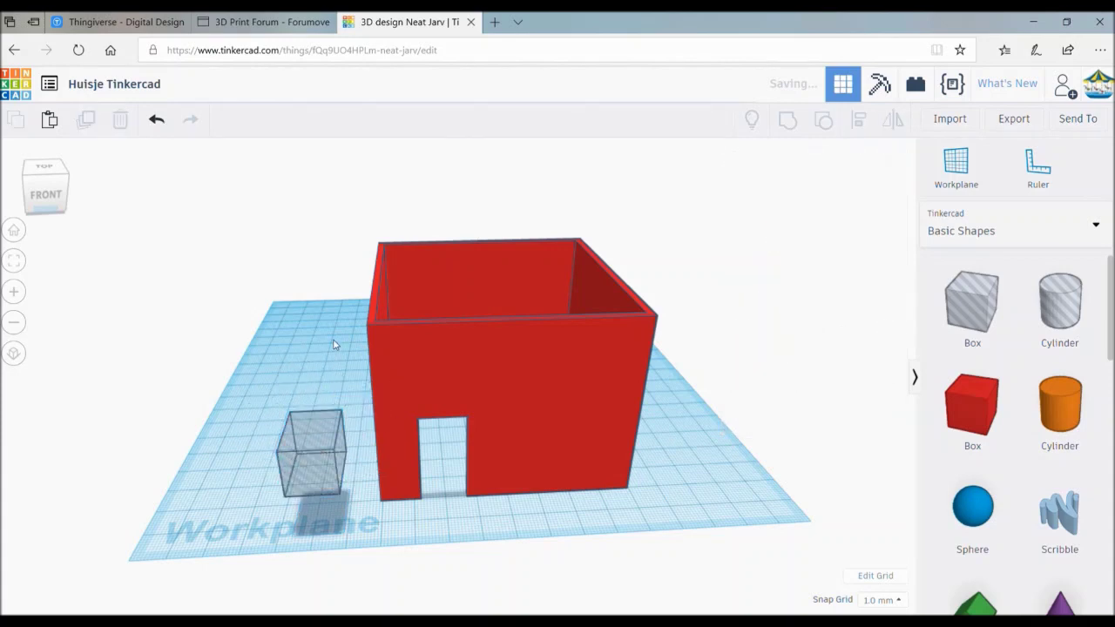
Duplicate the hole box and place two copies side by side in the front wall.
left_click(320, 450)
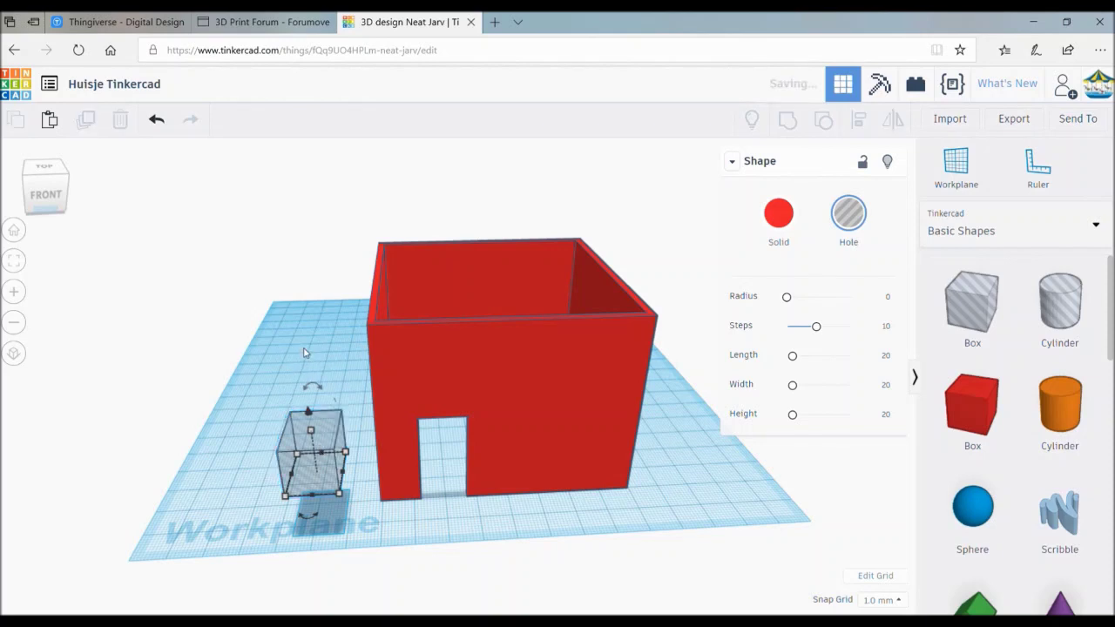
key("shift+Right")
key("ctrl+d")
key("shift+Right")
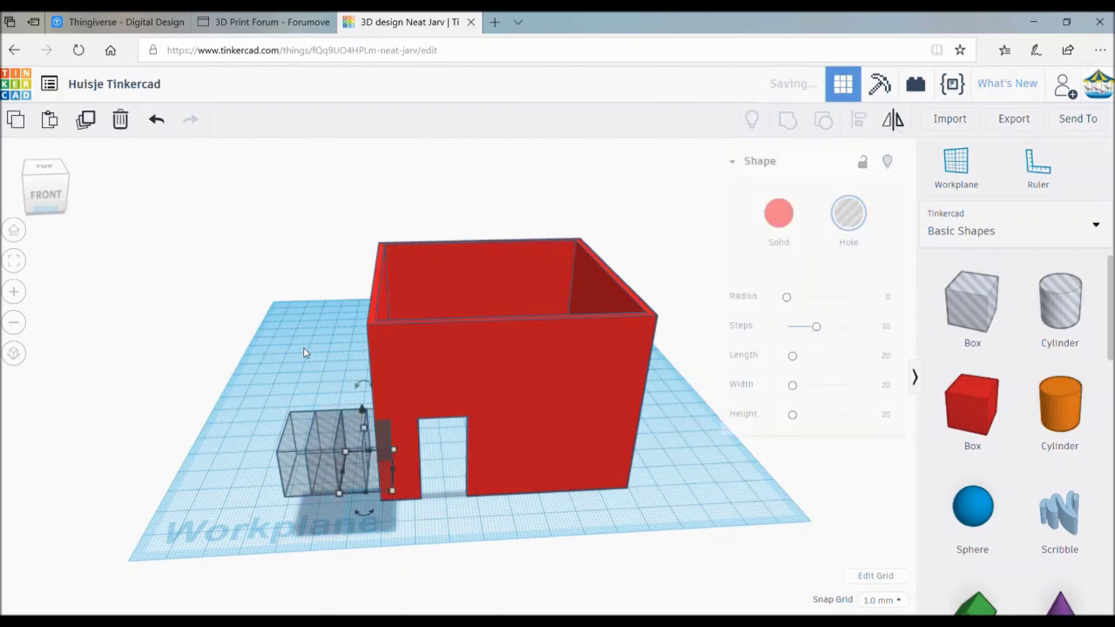
key("shift+Right")
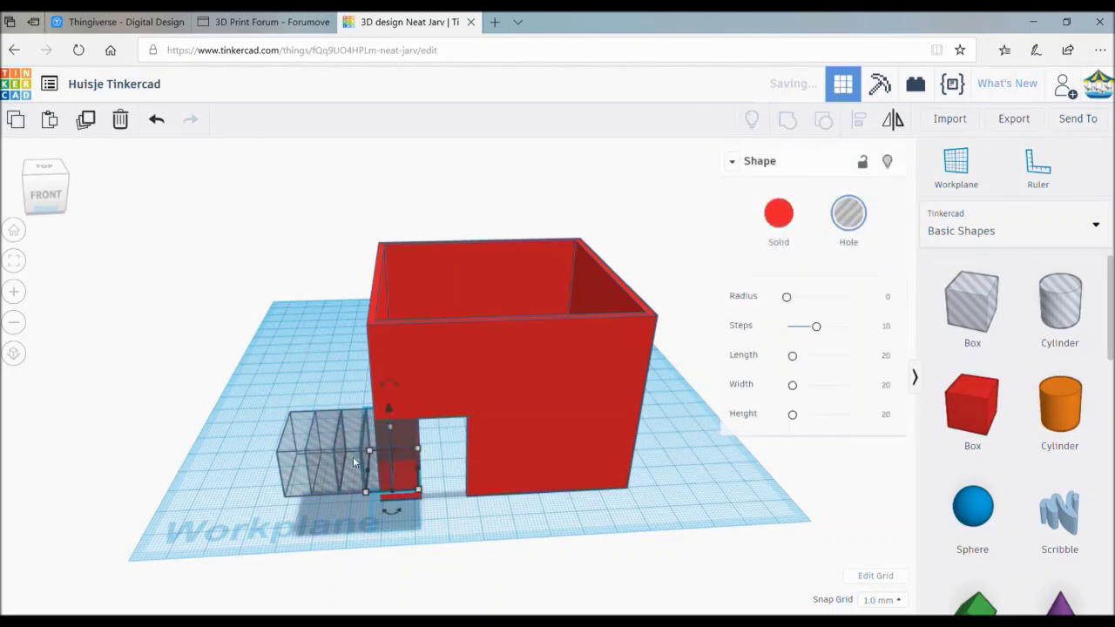
mouse_move(406, 468)
left_mouse_down()
mouse_move(588, 422)
mouse_move(608, 455)
left_mouse_up()
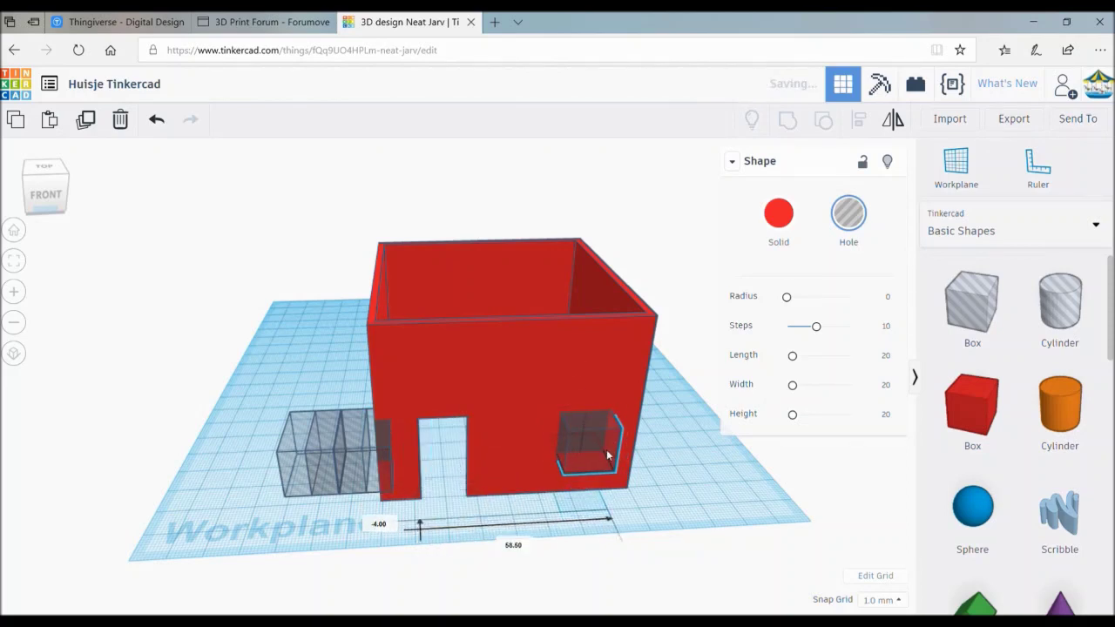
left_click_drag(374, 481, 544, 466)
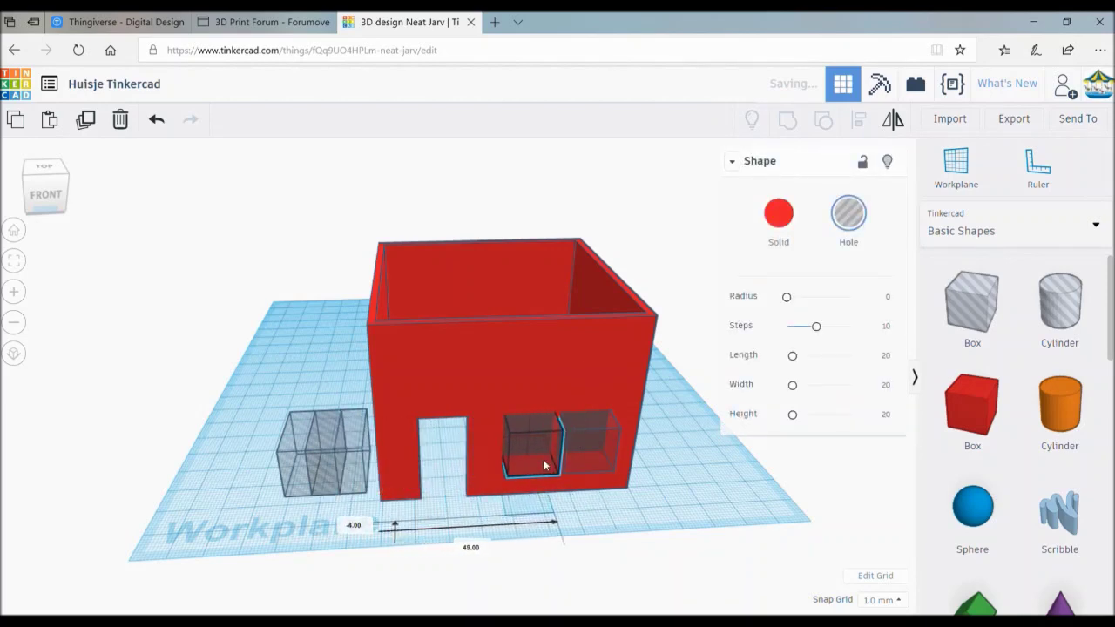
left_click_drag(544, 465, 546, 465)
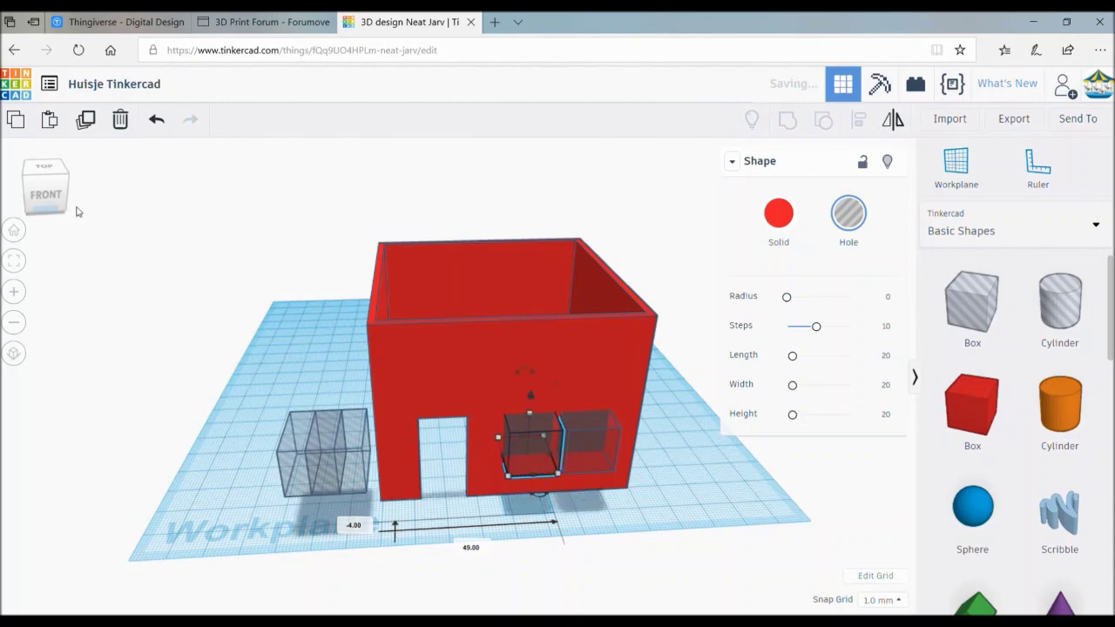
Check the window holes from front and above, then select the spare hole box.
left_click(51, 195)
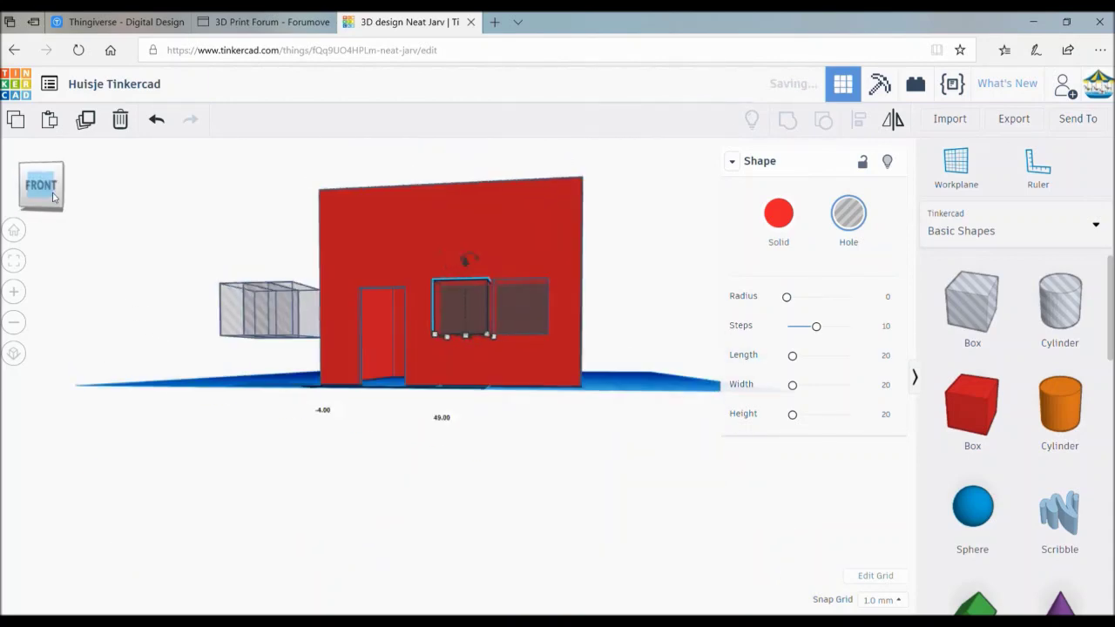
left_click_drag(52, 196, 50, 203)
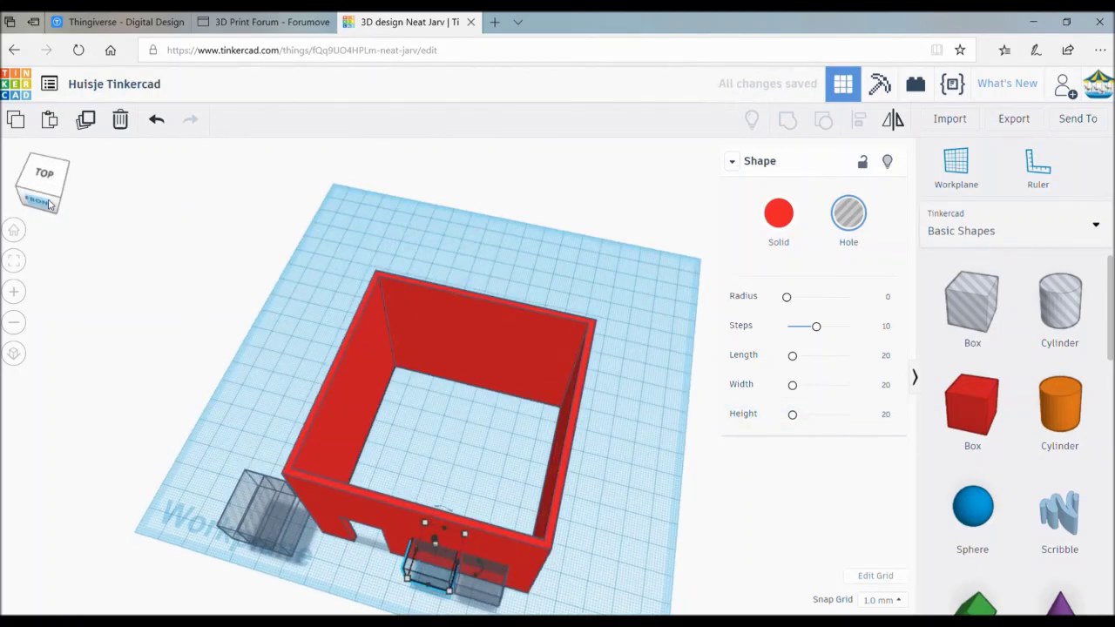
left_click(48, 204)
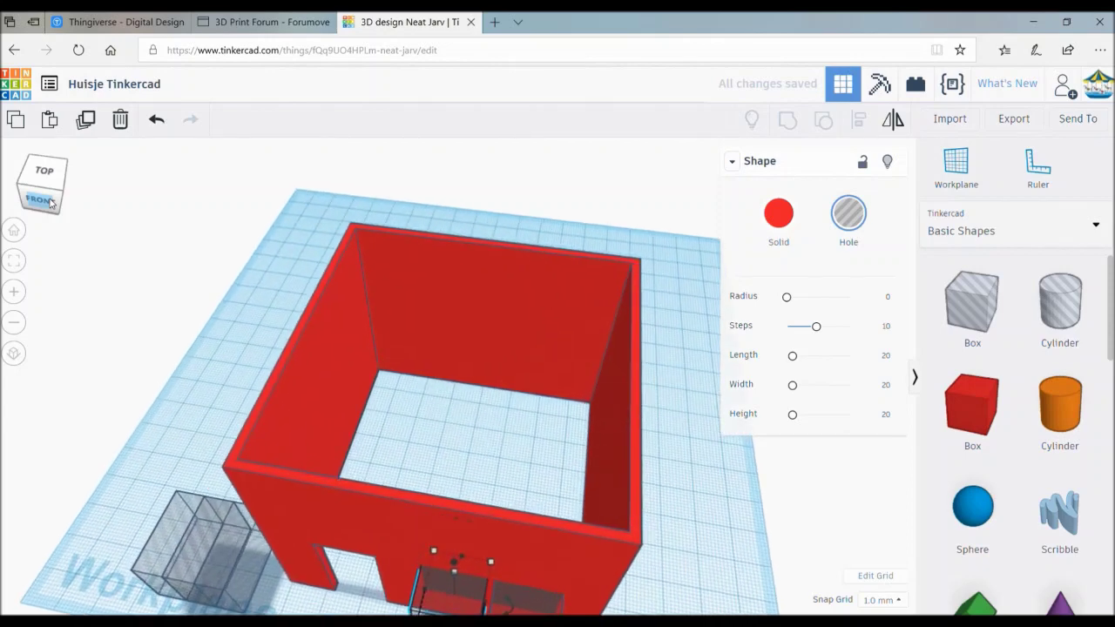
left_click(38, 185)
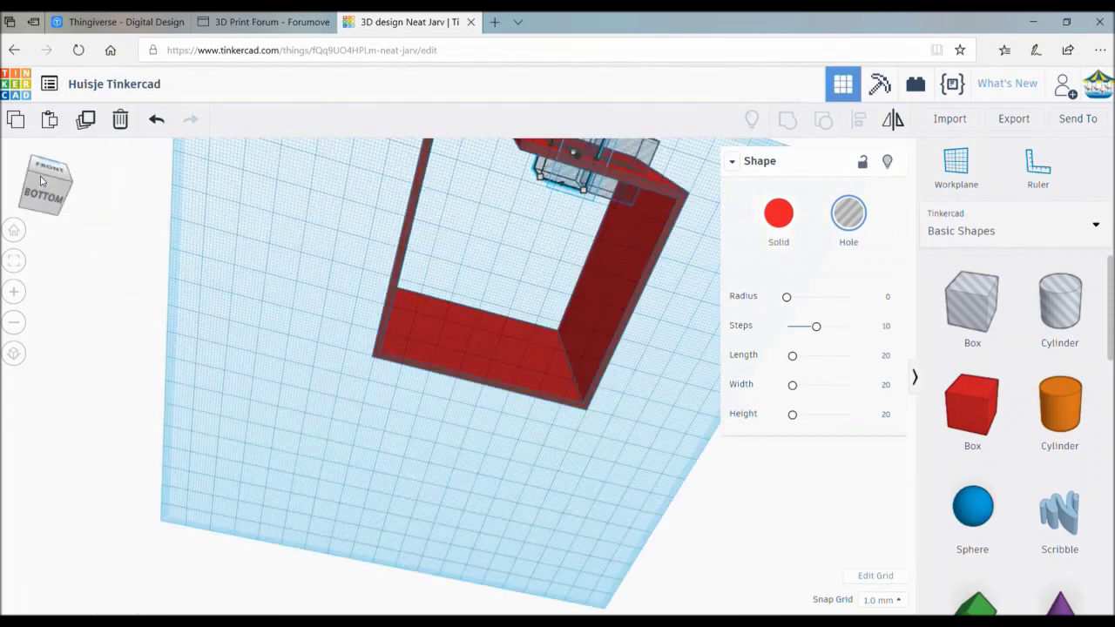
left_click_drag(44, 193, 35, 193)
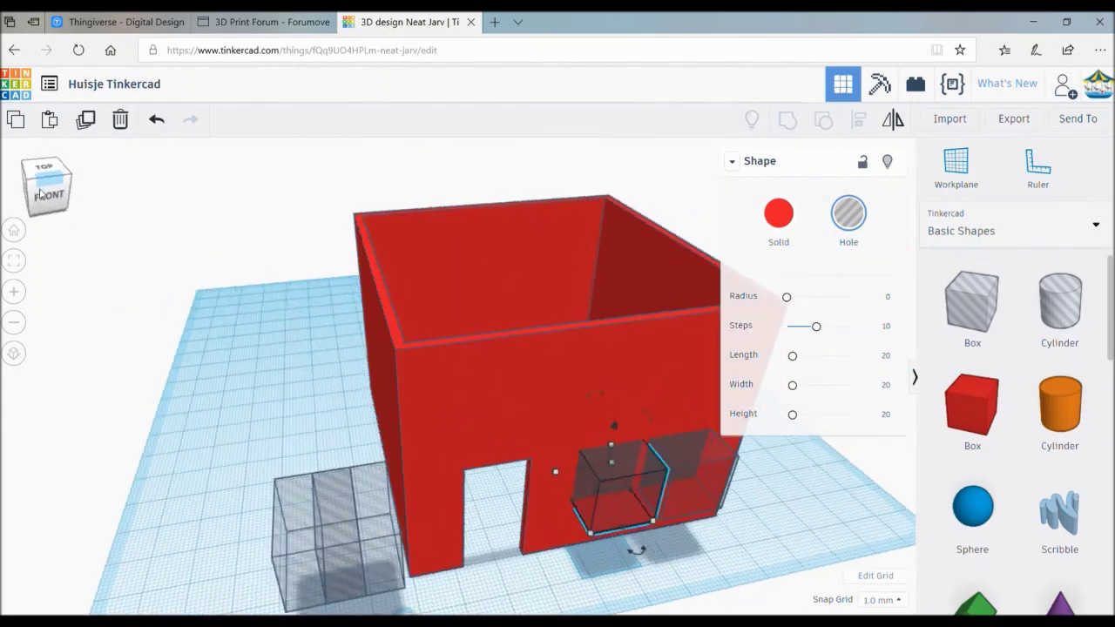
left_click(34, 192)
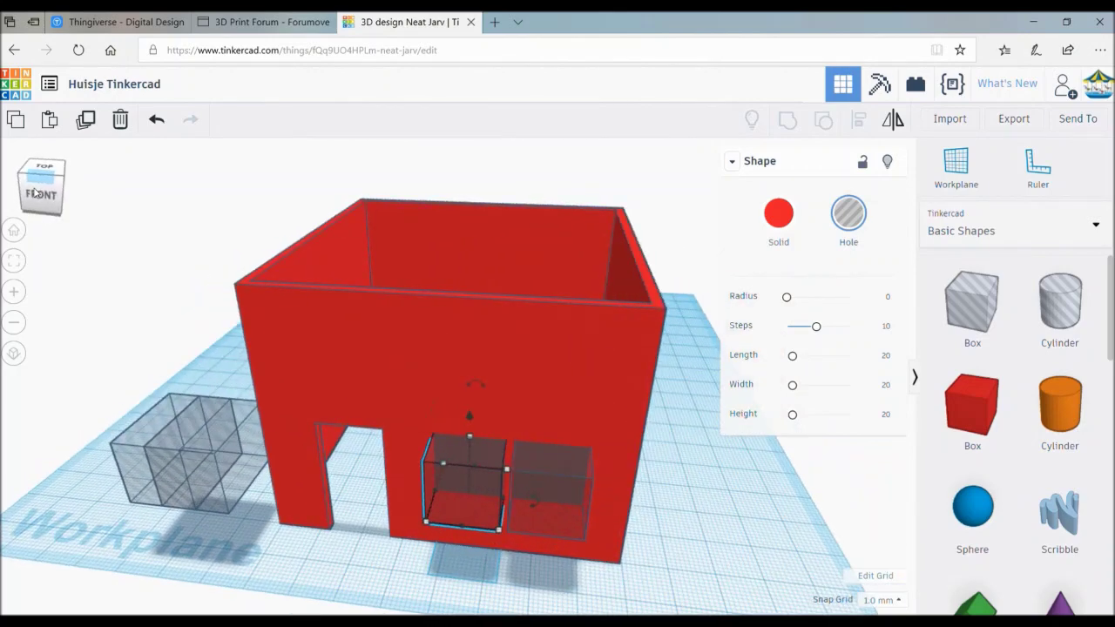
left_click(221, 482)
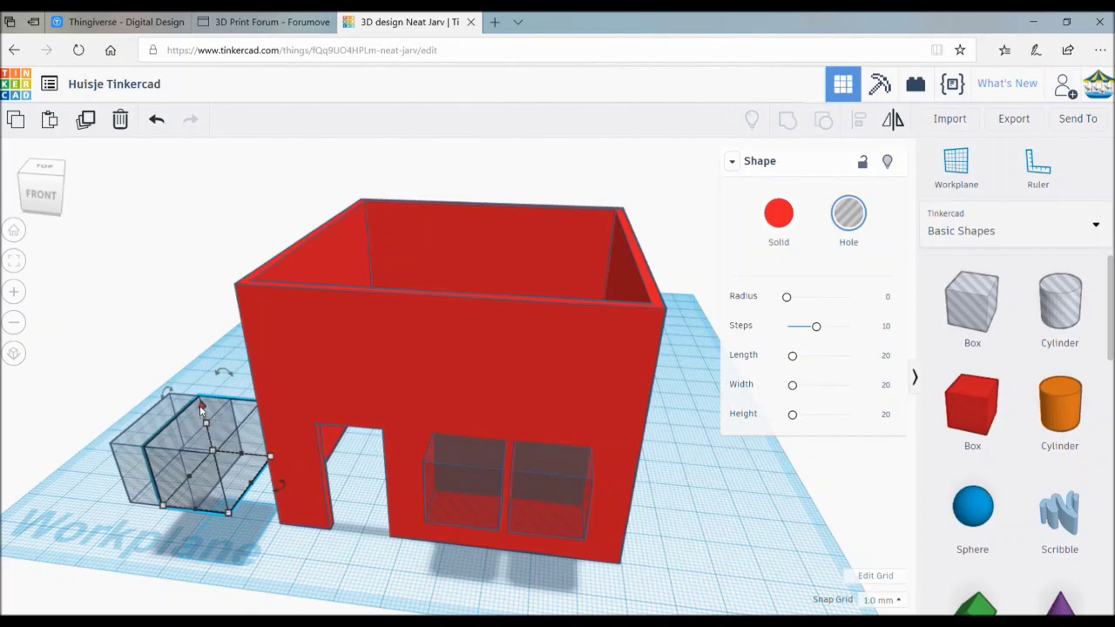
Lift the spare hole box, duplicate it, and place the copy above the lower right window.
left_click_drag(199, 405, 199, 372)
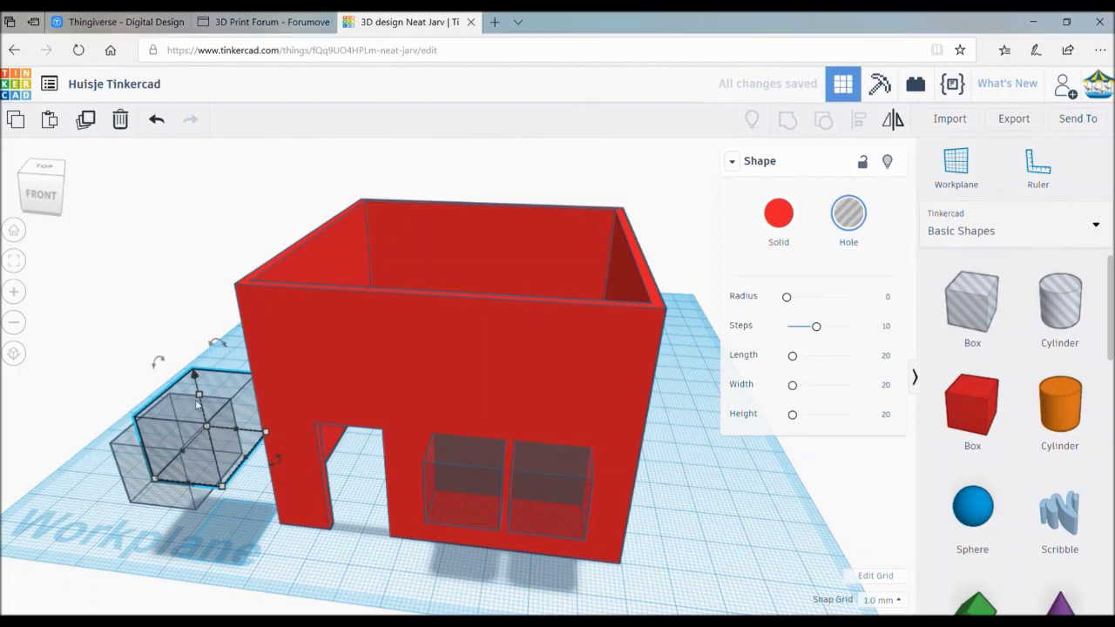
left_click_drag(193, 377, 185, 335)
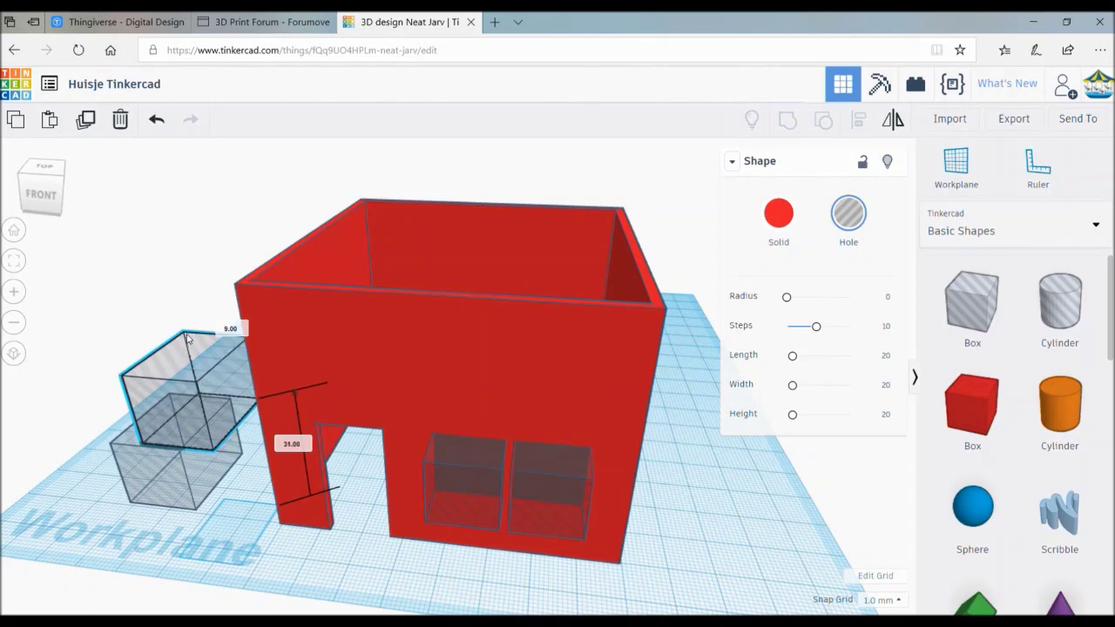
left_click(157, 461)
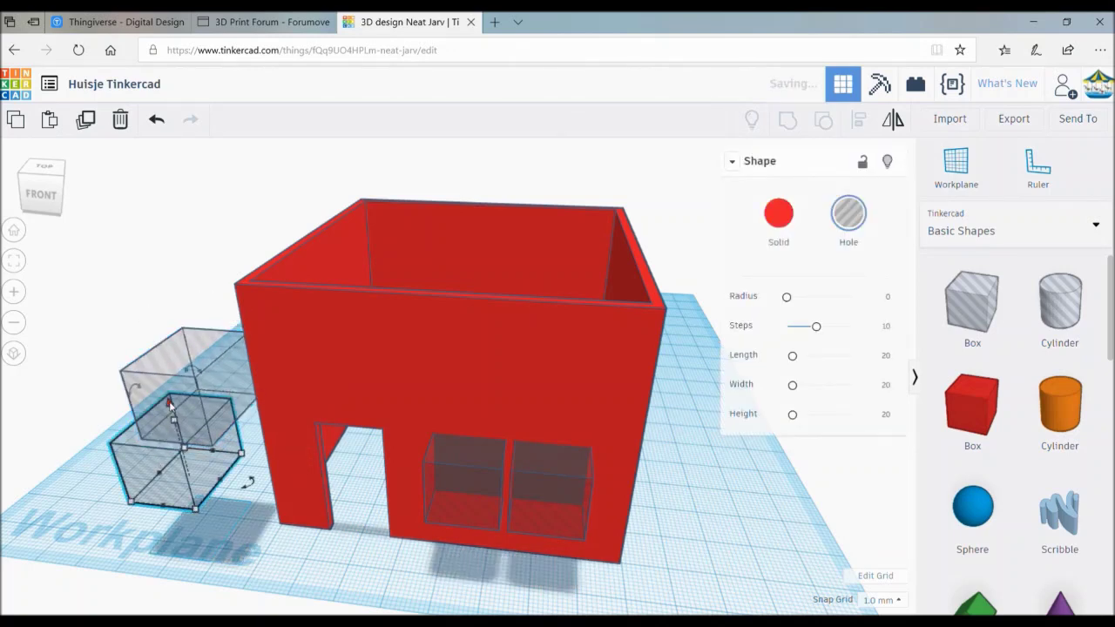
left_click_drag(171, 403, 149, 327)
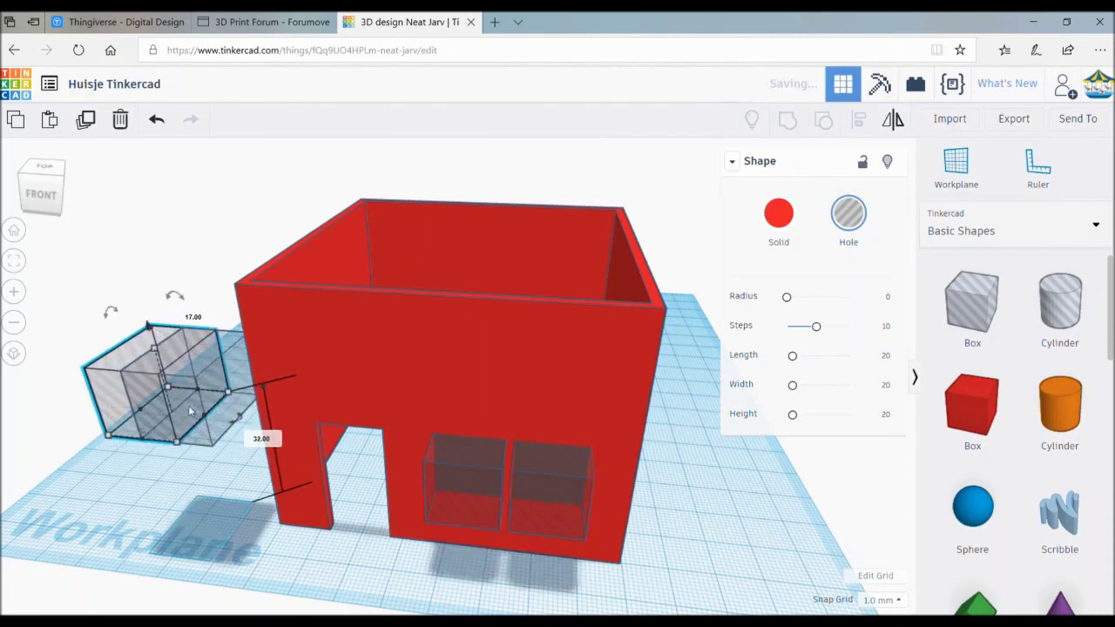
key("ctrl+d")
left_click_drag(188, 403, 576, 427)
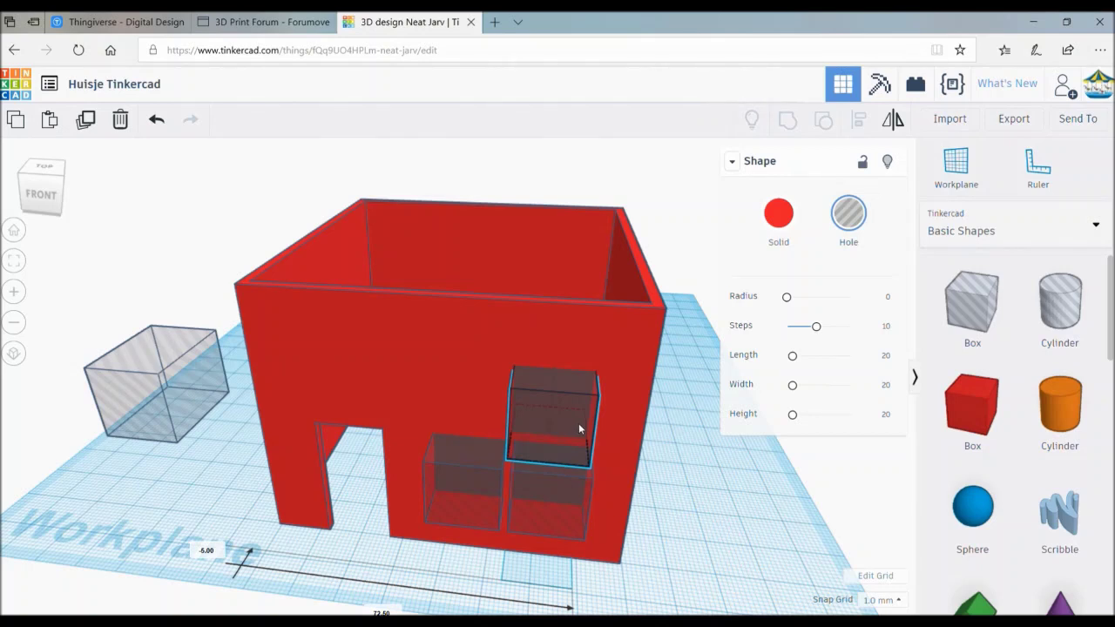
Place the fourth hole above the lower left window and verify the 2 × 2 grid from several views.
left_click_drag(578, 422, 581, 422)
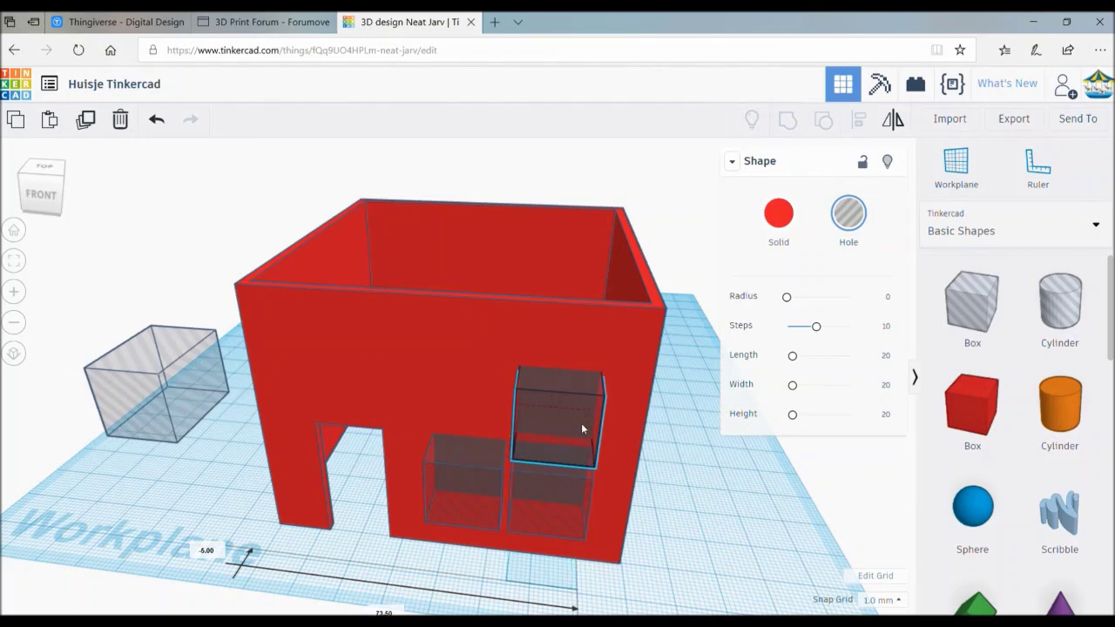
left_click_drag(167, 407, 473, 418)
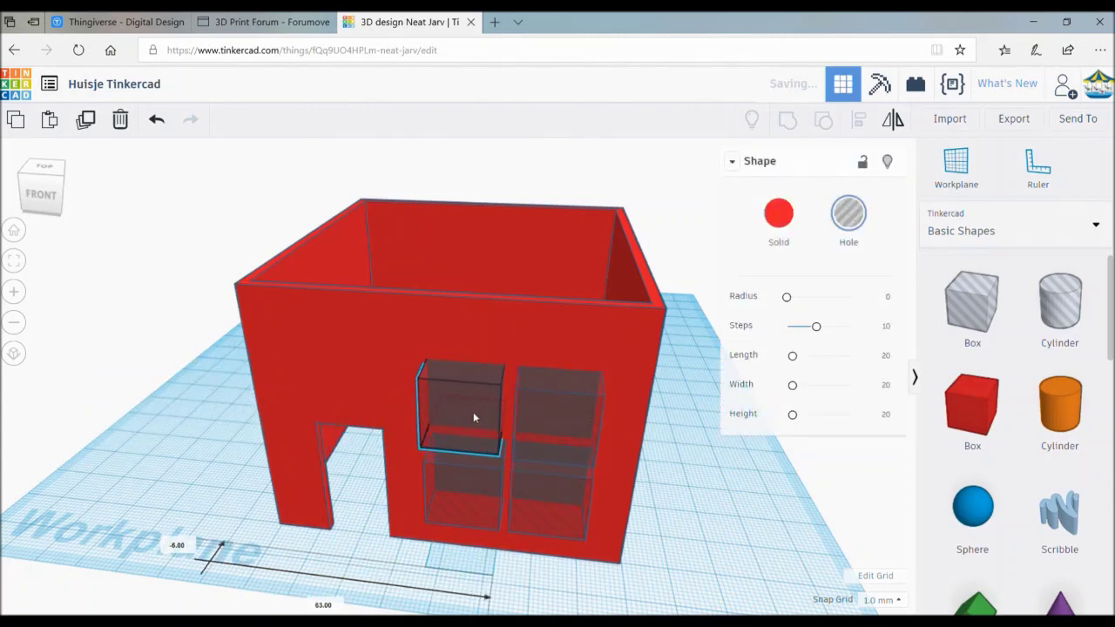
left_click(474, 419)
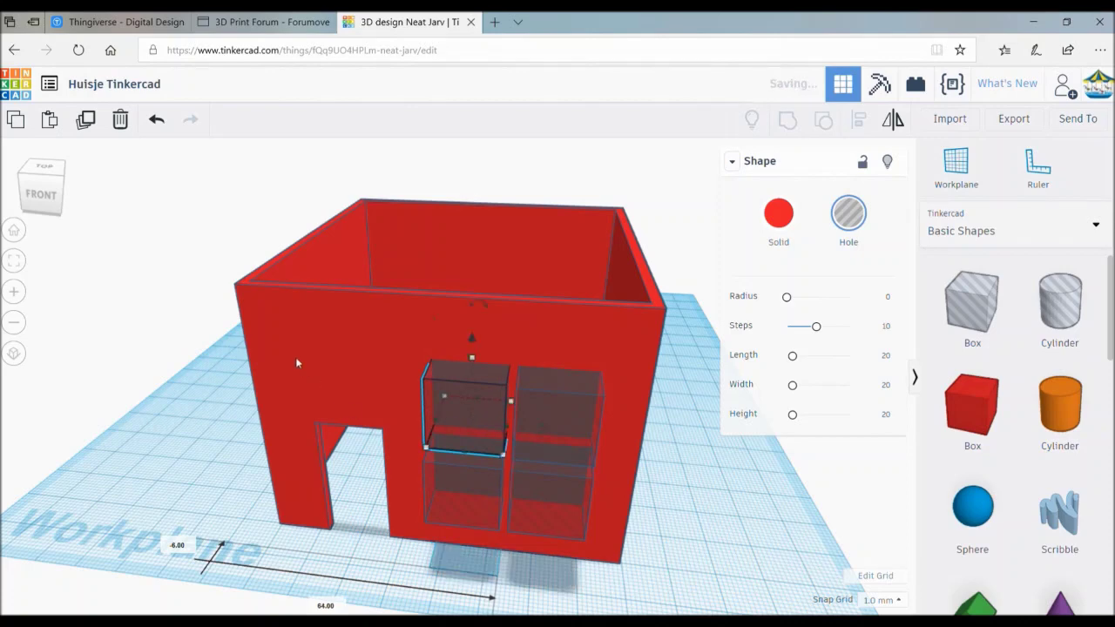
left_click(35, 204)
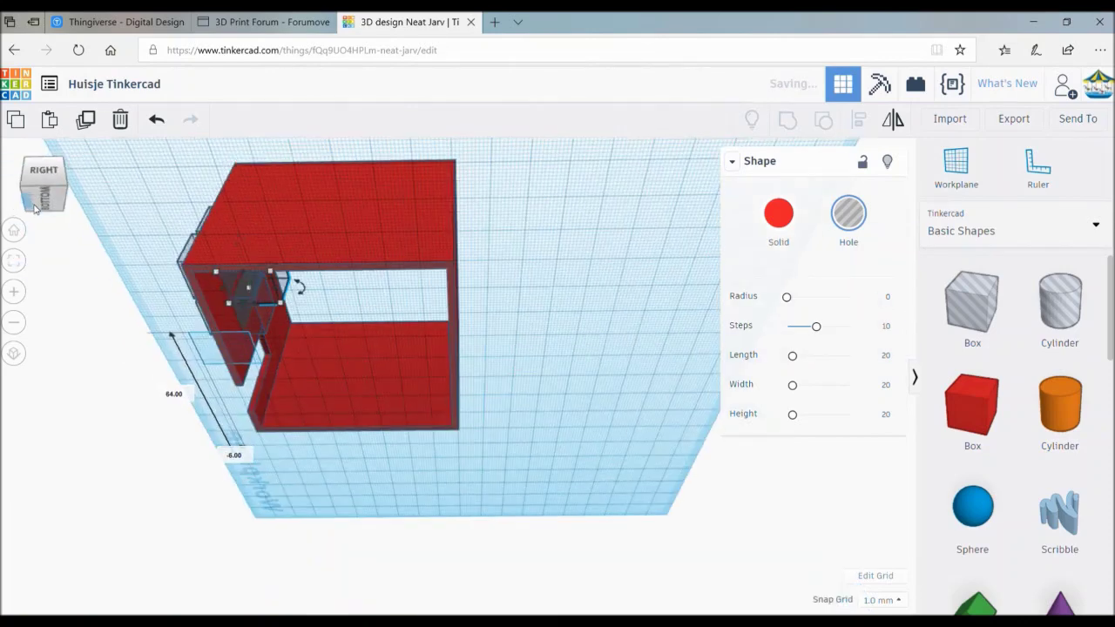
left_click_drag(35, 205, 48, 213)
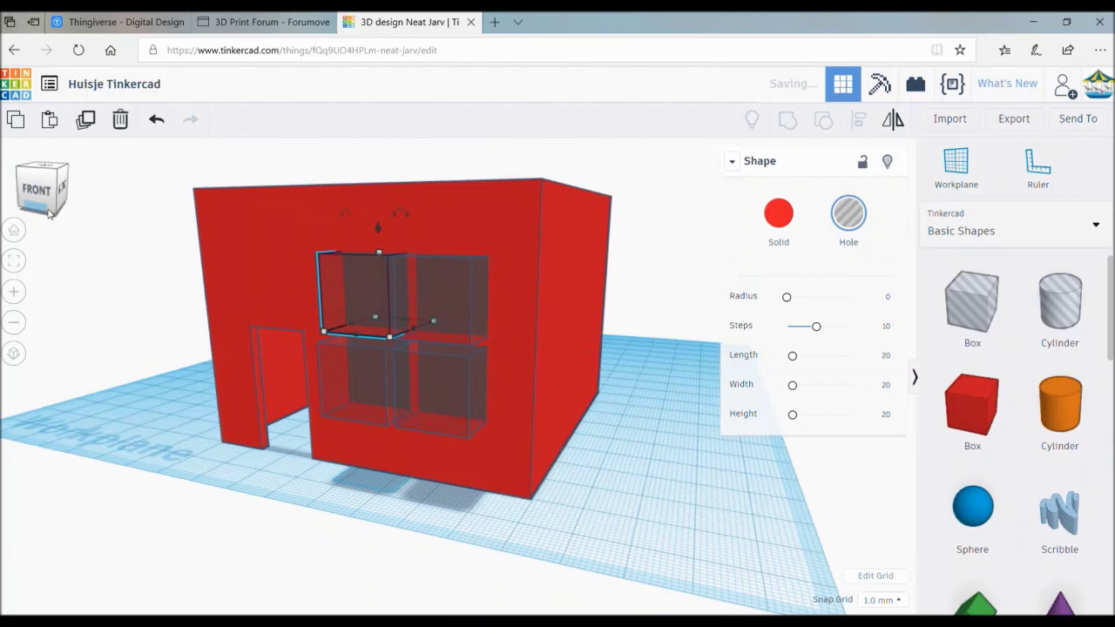
left_click(48, 209)
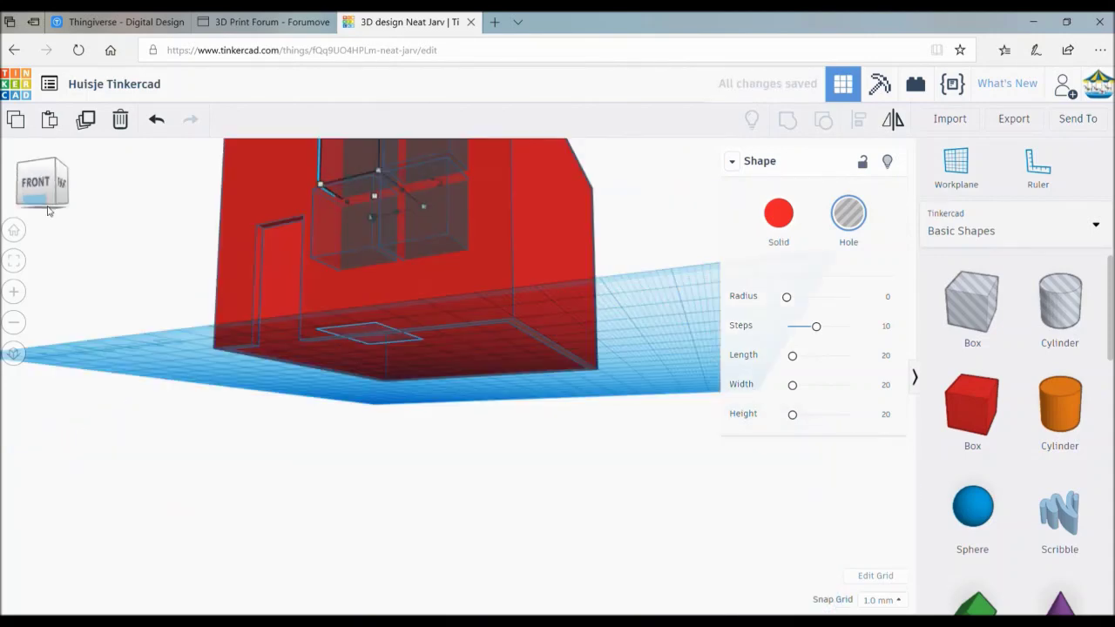
left_click(48, 209)
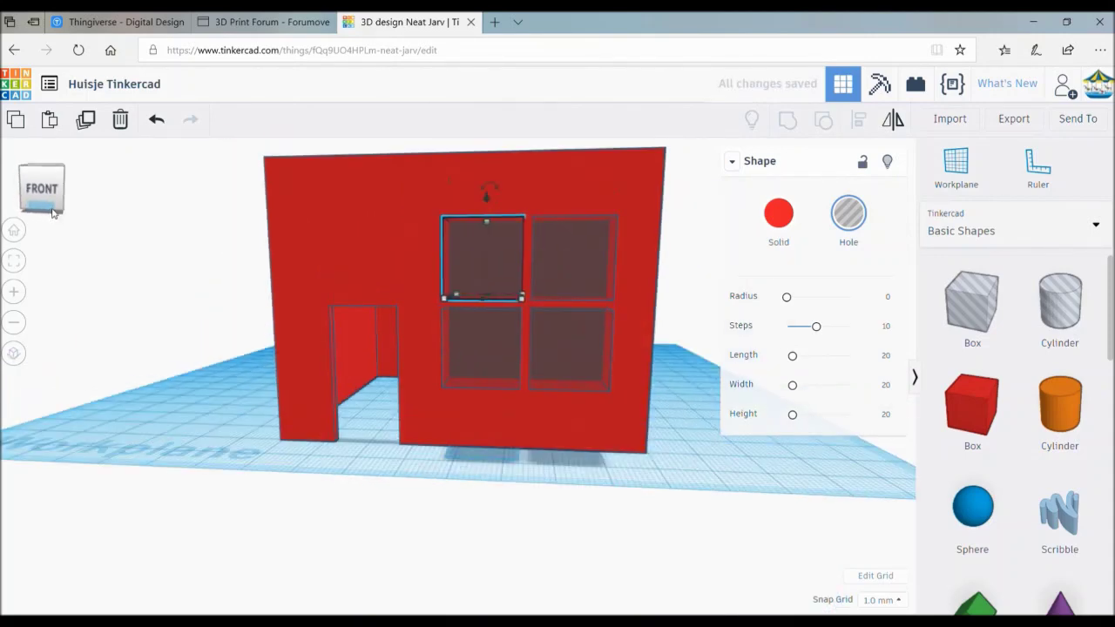
left_click_drag(52, 212, 53, 215)
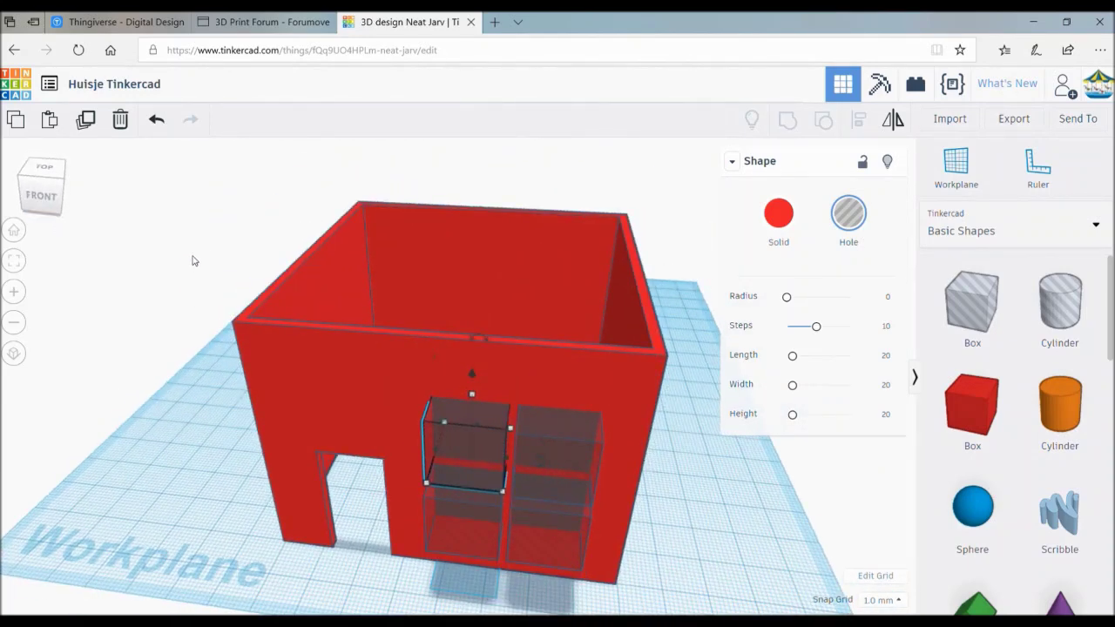
Group the walls with all window holes, then inspect the openings from front, top and side.
mouse_move(209, 255)
left_mouse_down()
mouse_move(483, 432)
mouse_move(669, 583)
left_mouse_up()
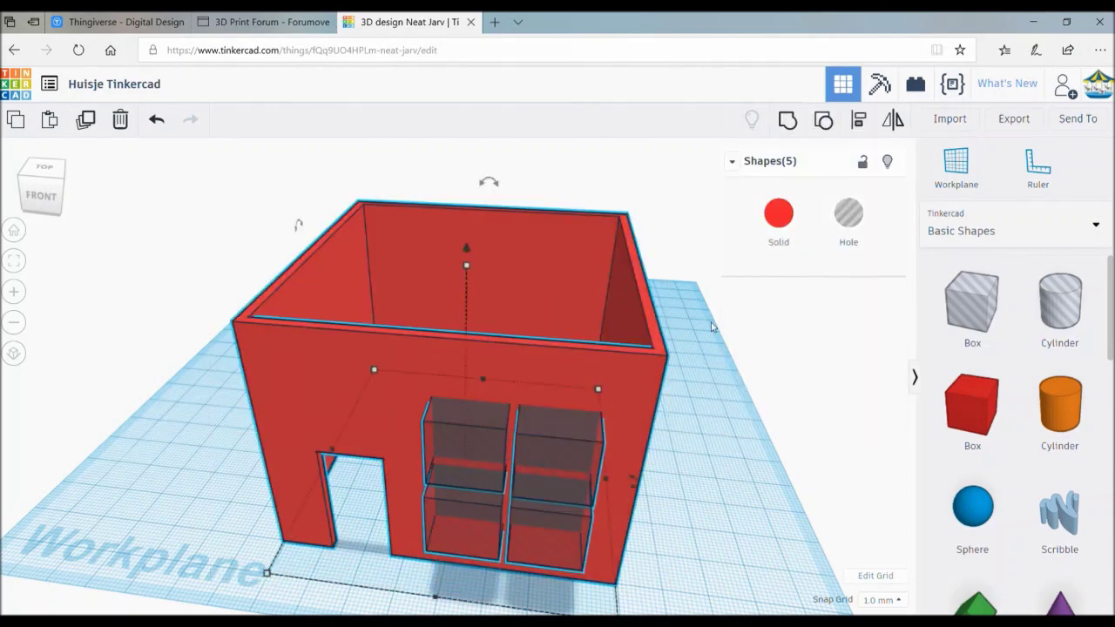
left_click(788, 122)
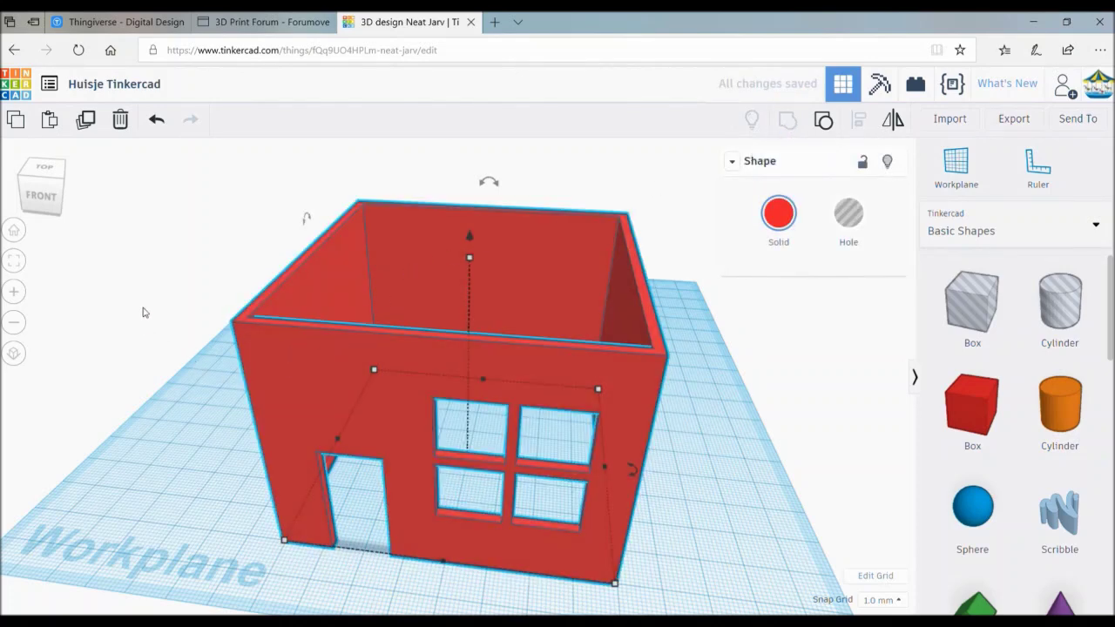
left_click(49, 198)
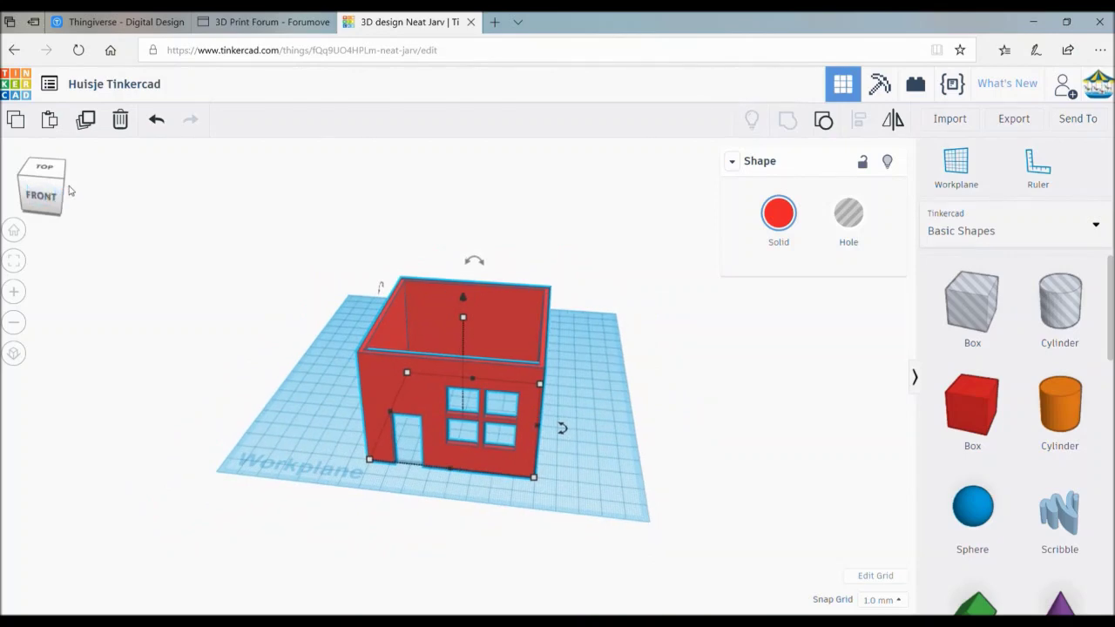
left_click(41, 190)
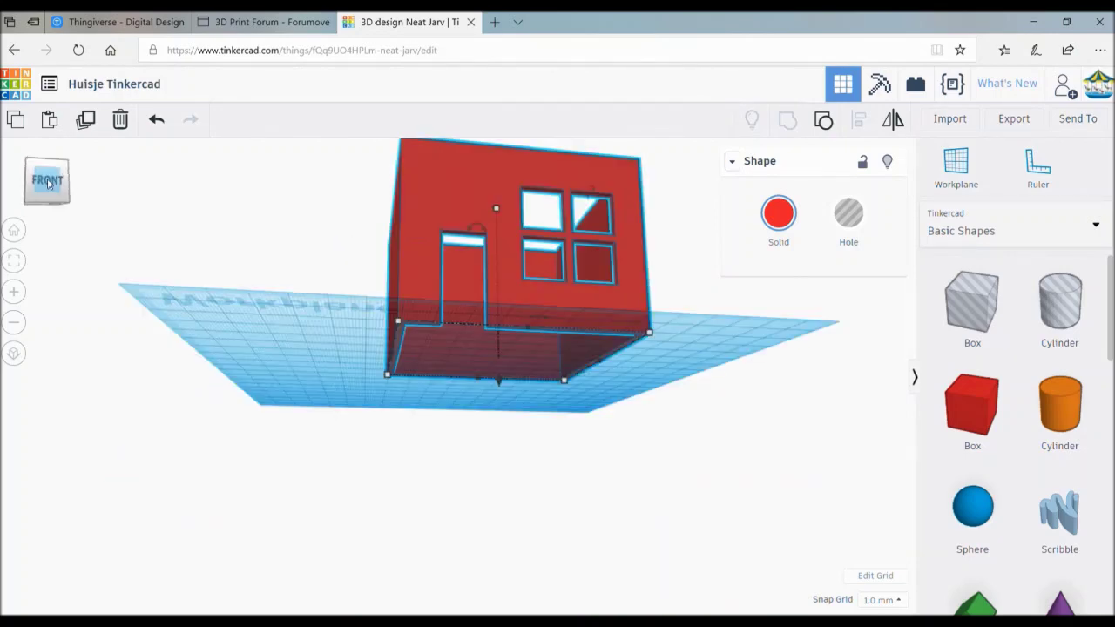
left_click(37, 199)
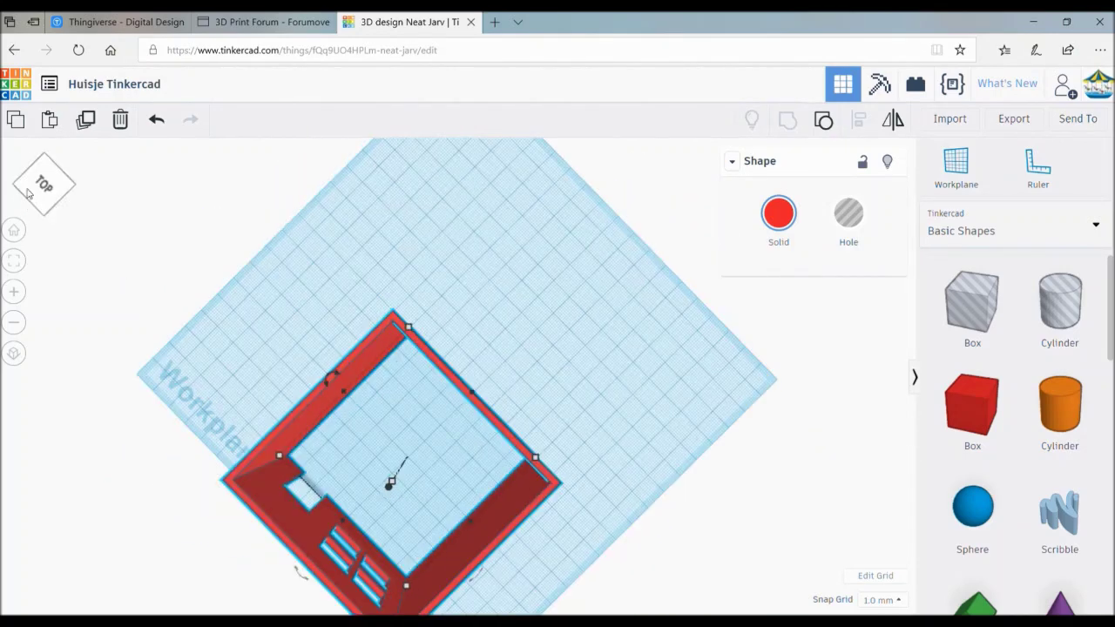
left_click(33, 198)
left_click(30, 192)
left_click(34, 191)
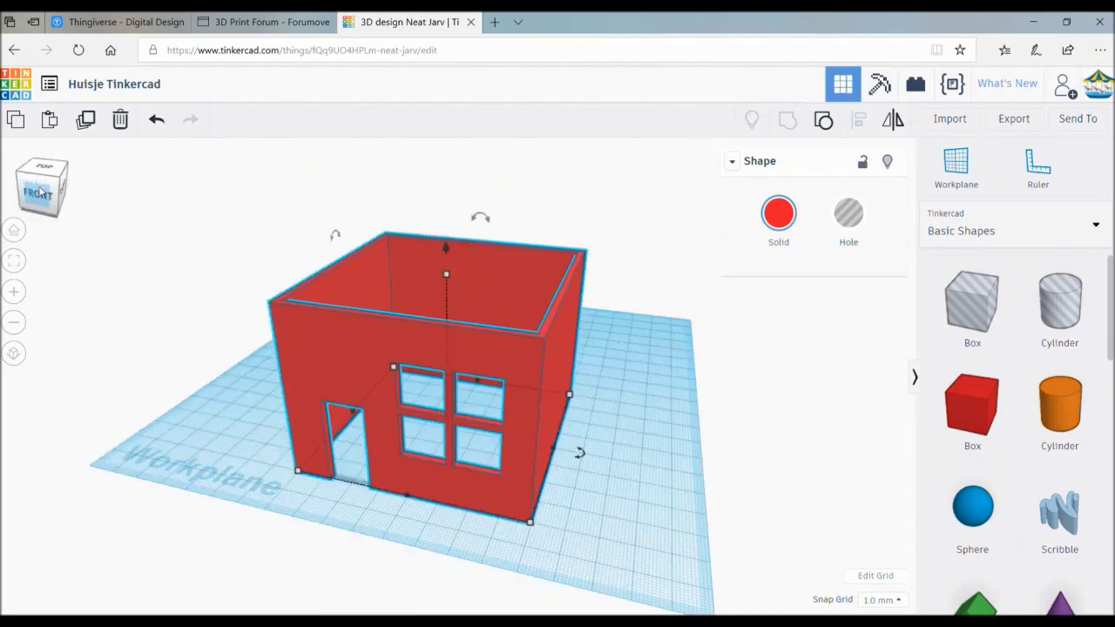
left_click_drag(41, 190, 232, 224)
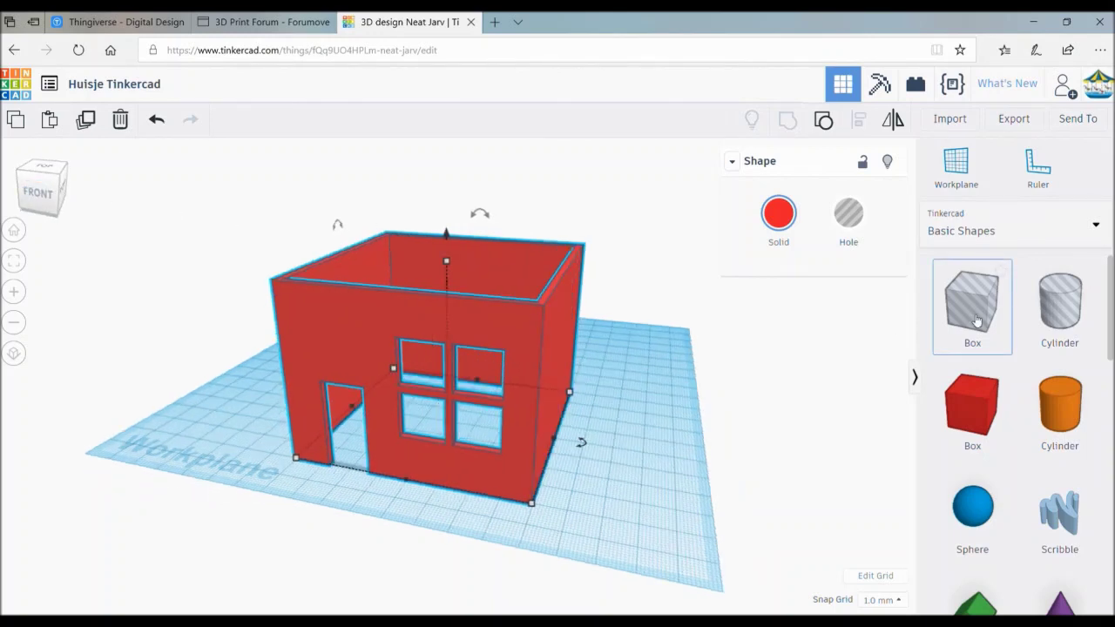
Drop a new hole box right of the house and lift it 20 mm above the workplane.
left_click_drag(976, 321, 618, 439)
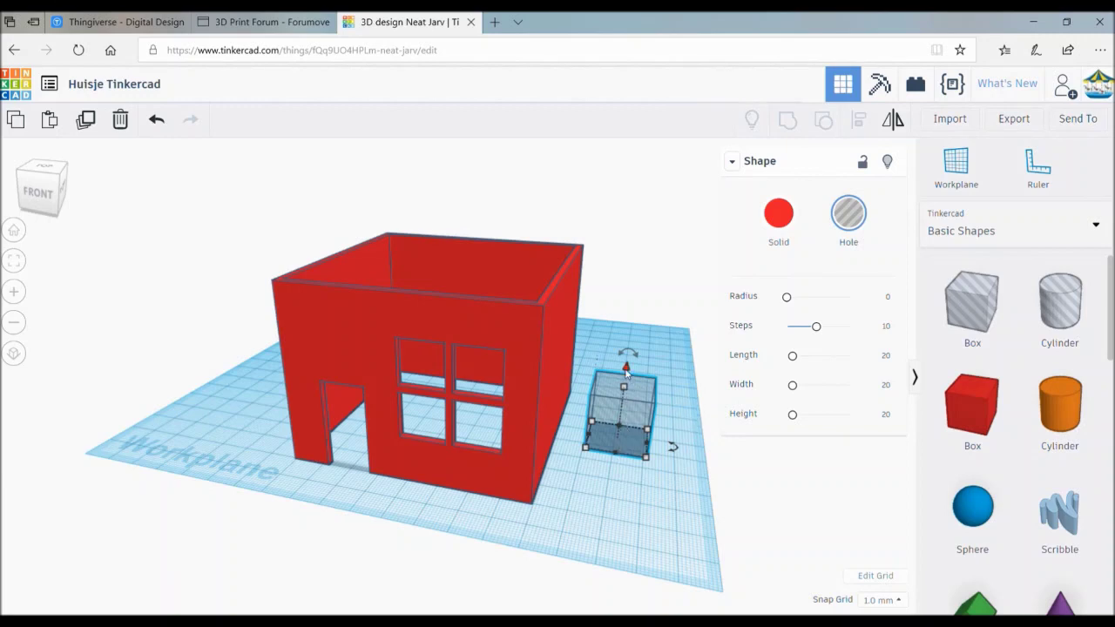
left_click_drag(625, 370, 624, 319)
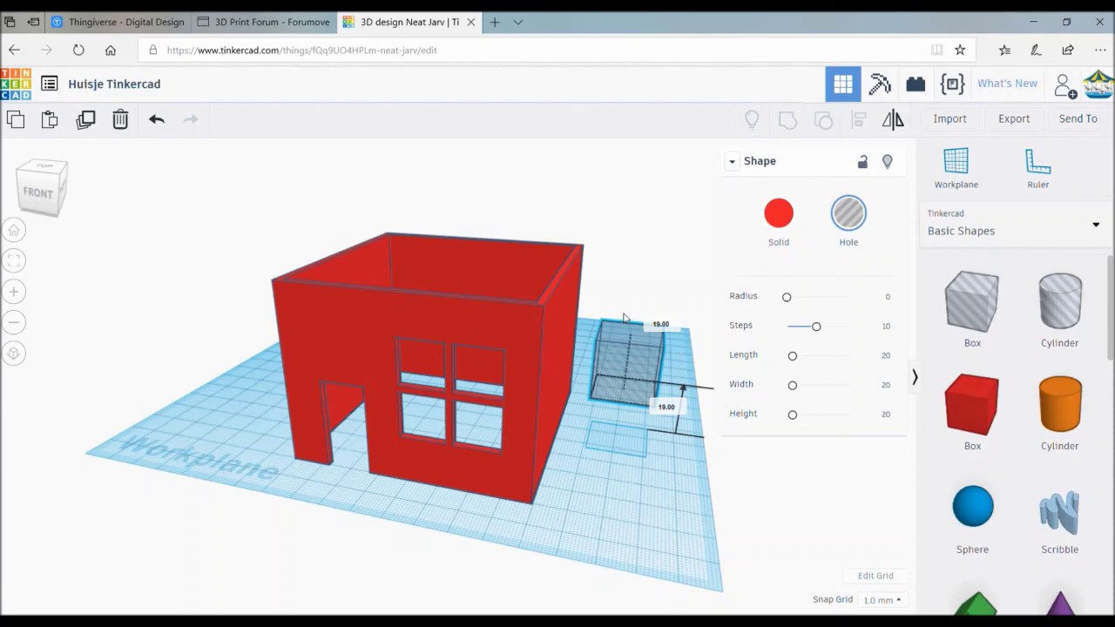
left_click_drag(624, 319, 624, 315)
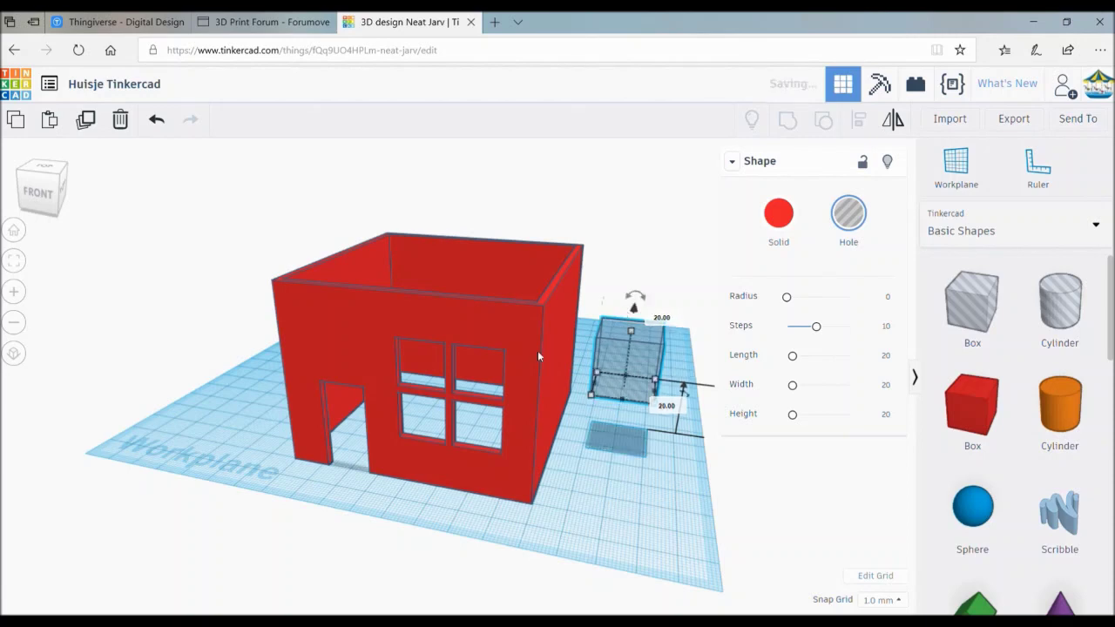
Move the hole box onto the right side wall and group them to cut a square window.
left_click_drag(44, 201, 15, 200)
left_click(27, 196)
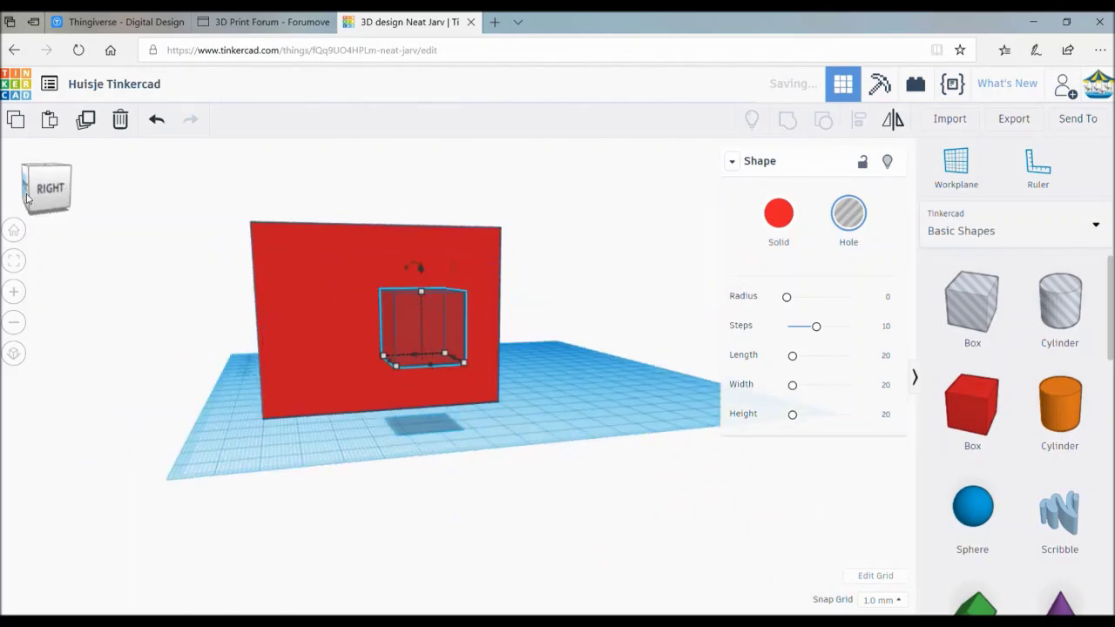
left_click(366, 321)
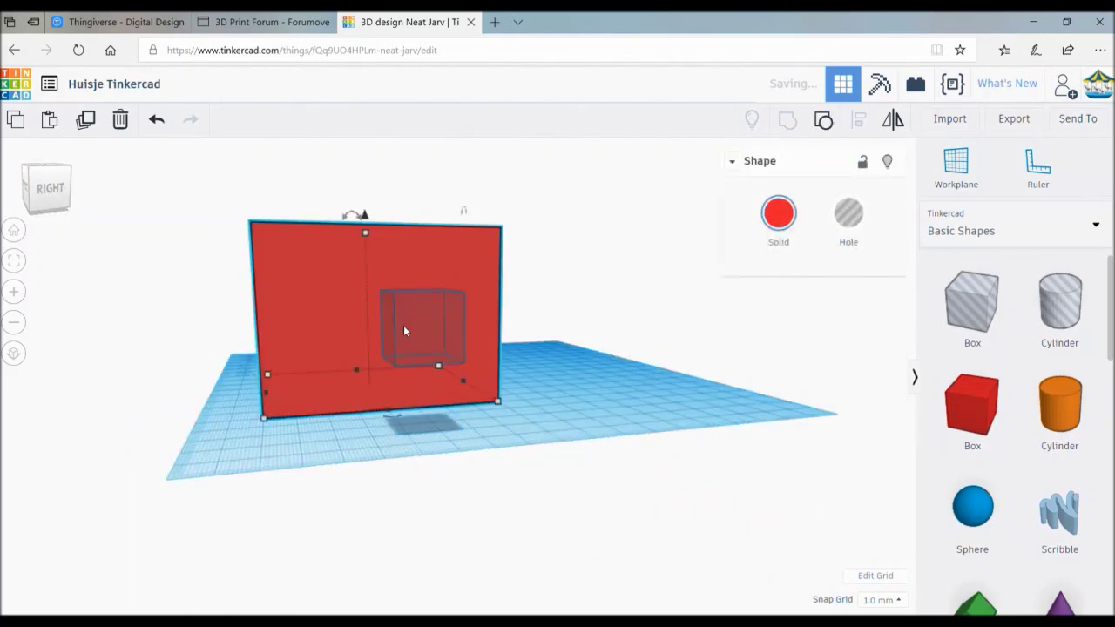
left_click_drag(397, 326, 434, 326)
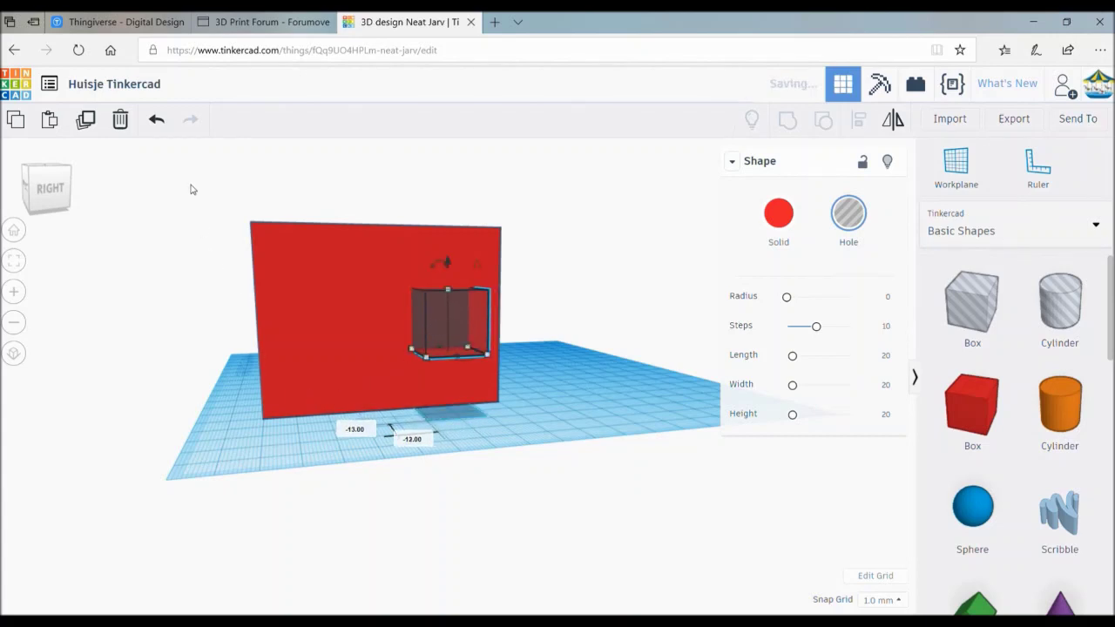
left_click_drag(200, 189, 554, 412)
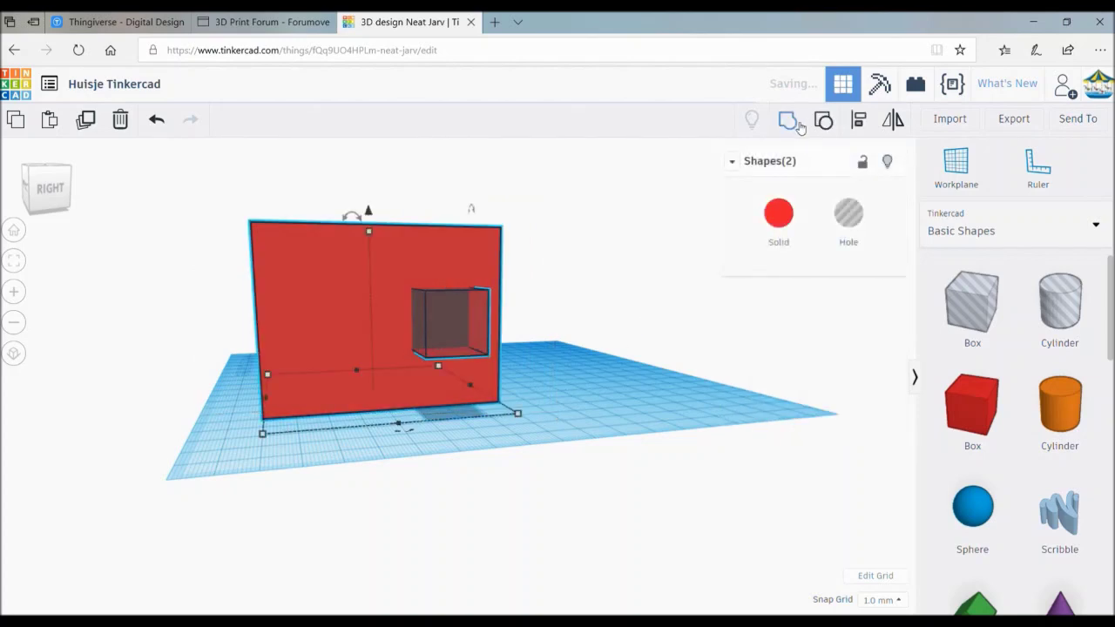
left_click(791, 122)
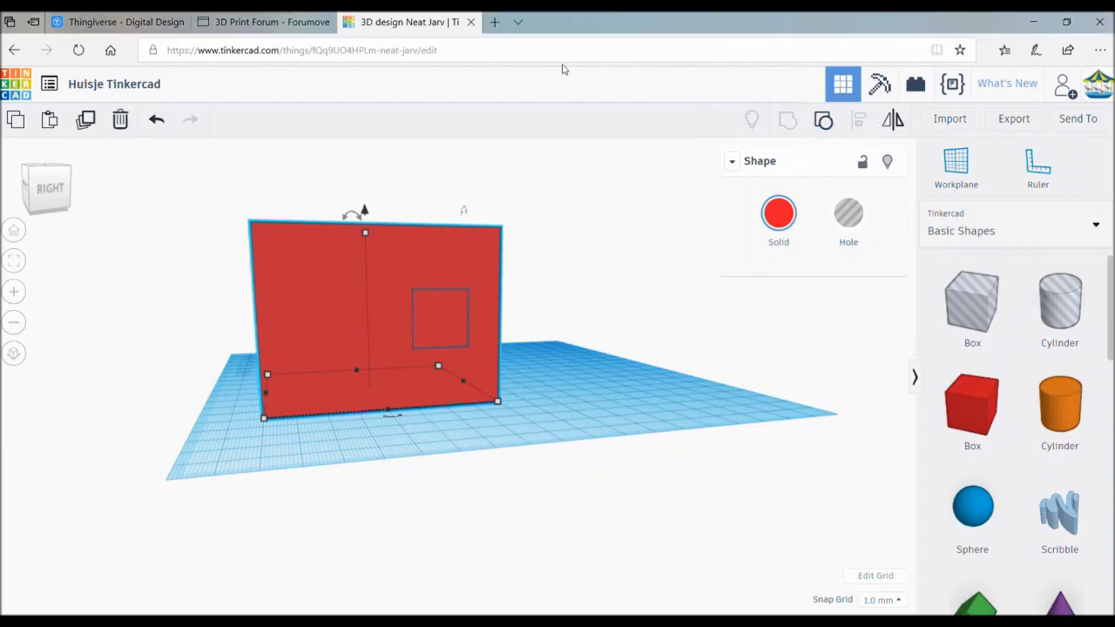
Ungroup the house and nudge the side window hole down and left into the wall.
mouse_move(56, 215)
left_mouse_down()
mouse_move(83, 210)
mouse_move(50, 224)
mouse_move(79, 220)
mouse_move(60, 218)
left_mouse_up()
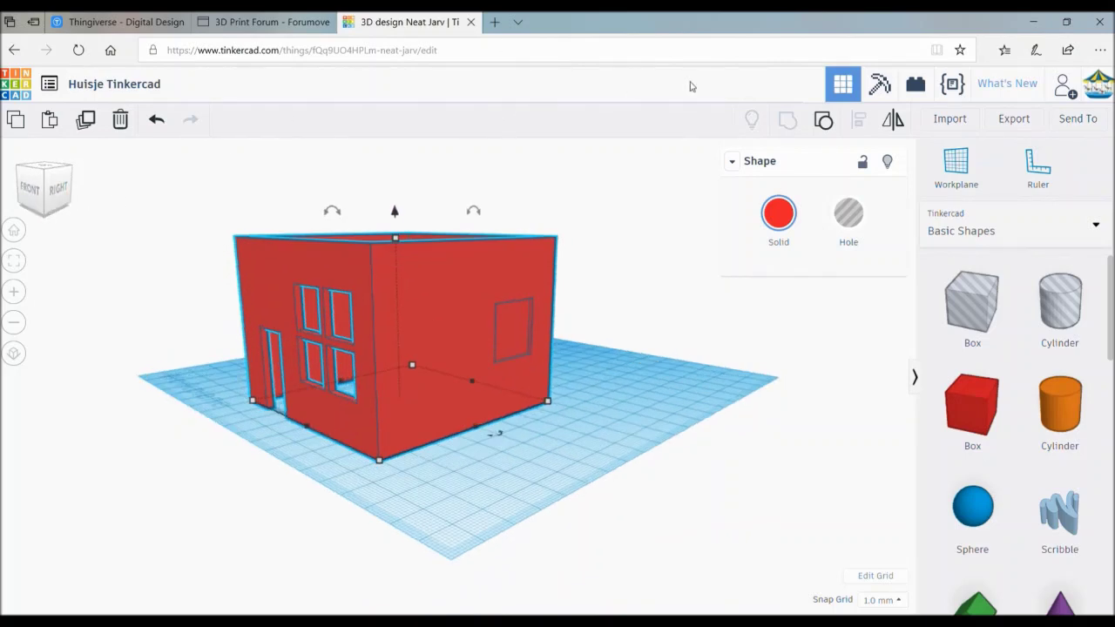
left_click(824, 122)
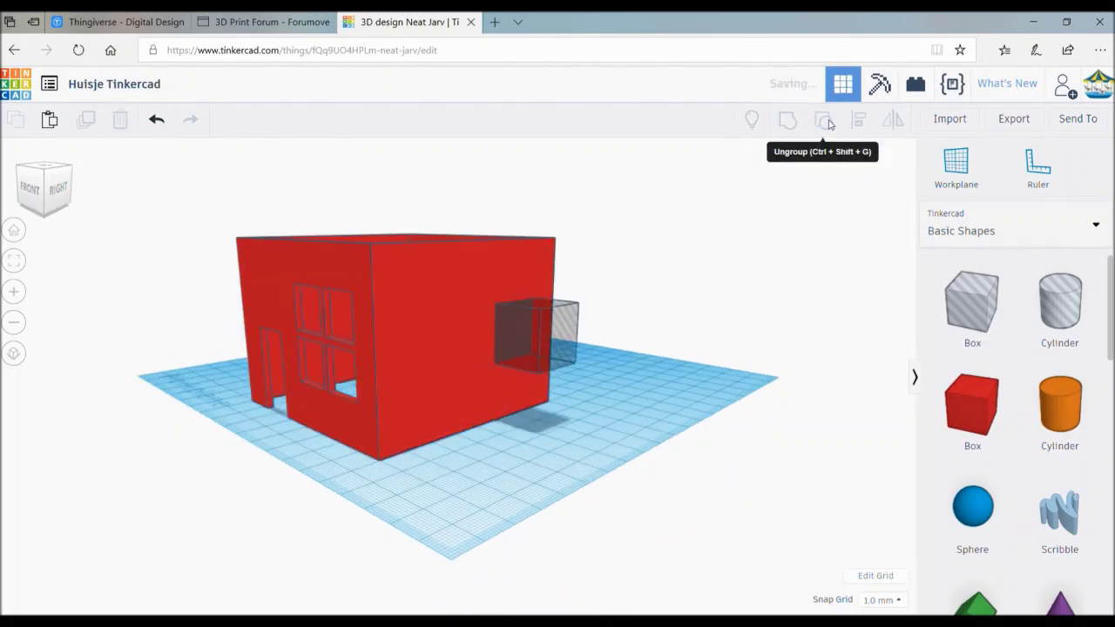
left_click(558, 342)
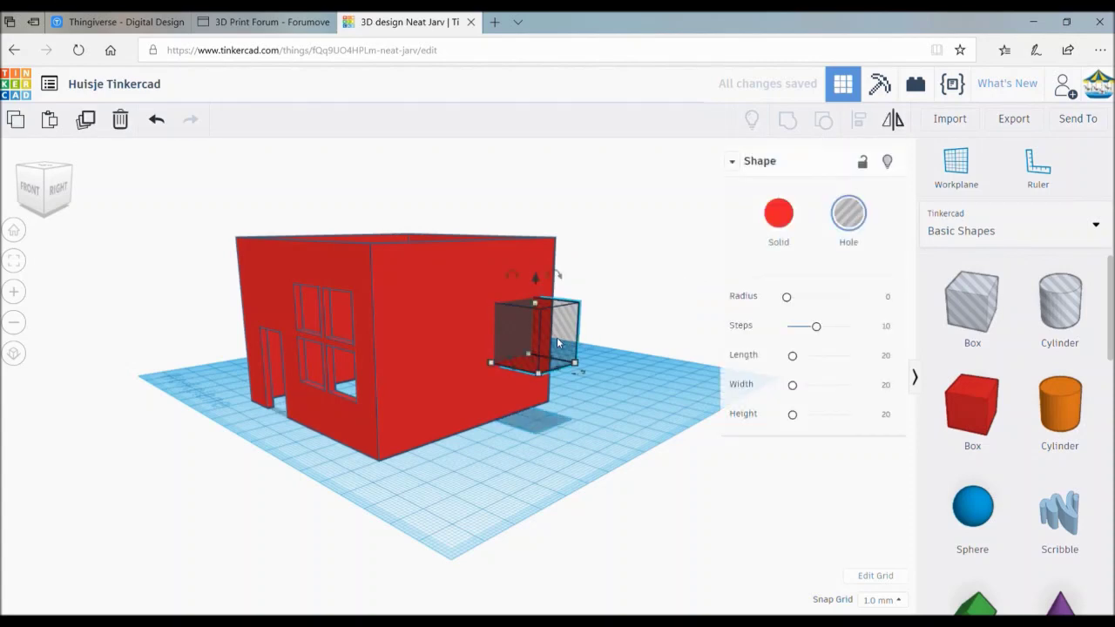
key("Down")
key("Left")
key("Left")
key("Left")
key("Left")
key("Left")
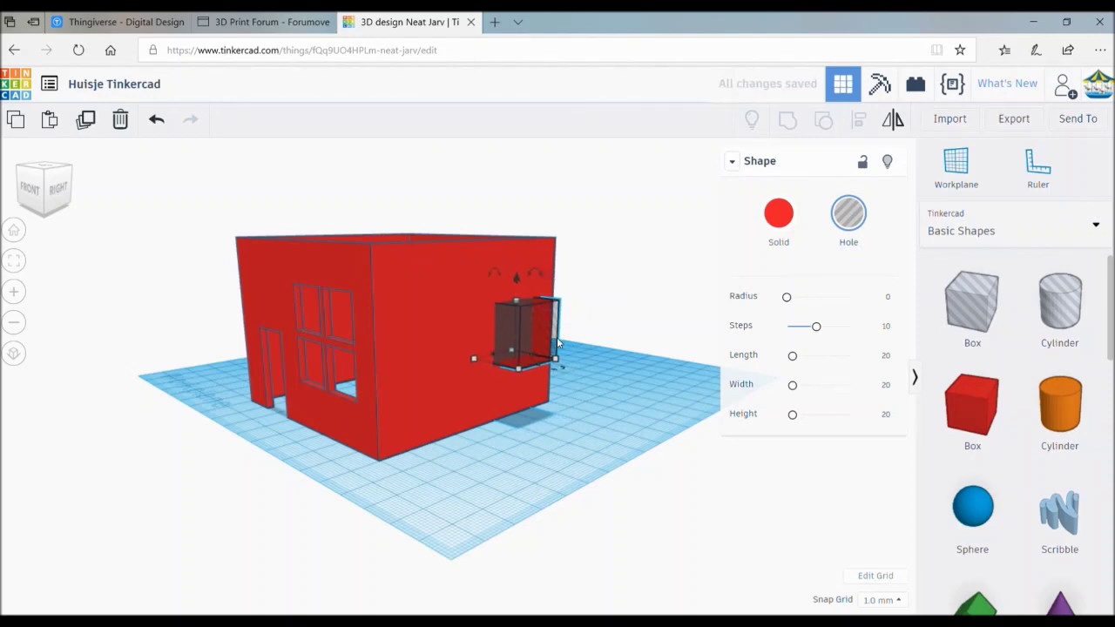
key("Left")
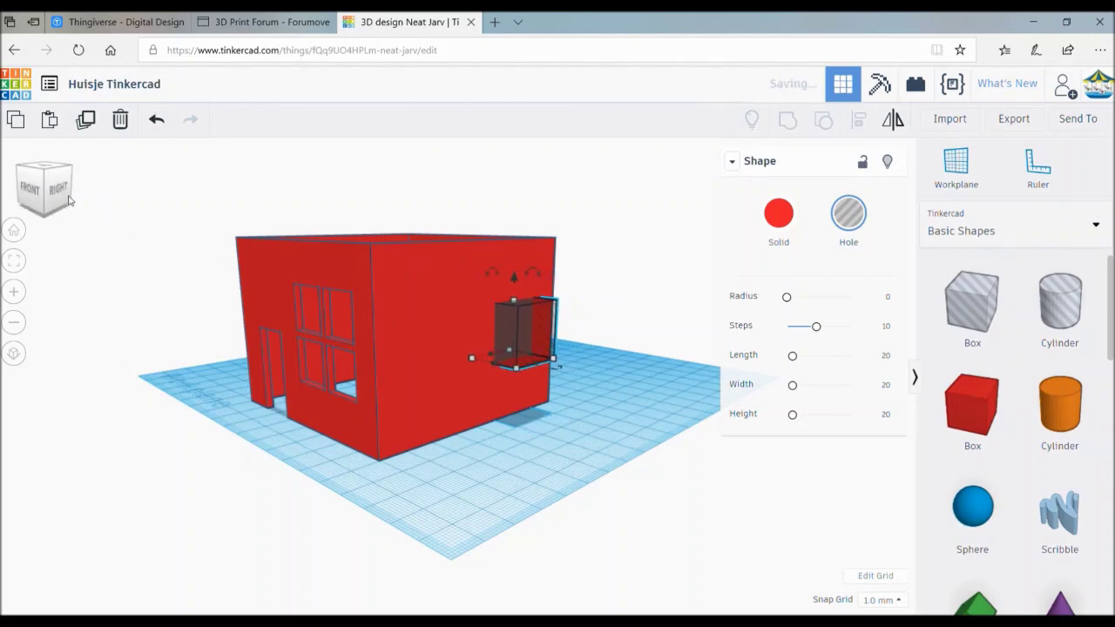
Regroup the whole house with the side hole so the window cuts through the wall.
left_click_drag(66, 201, 77, 220)
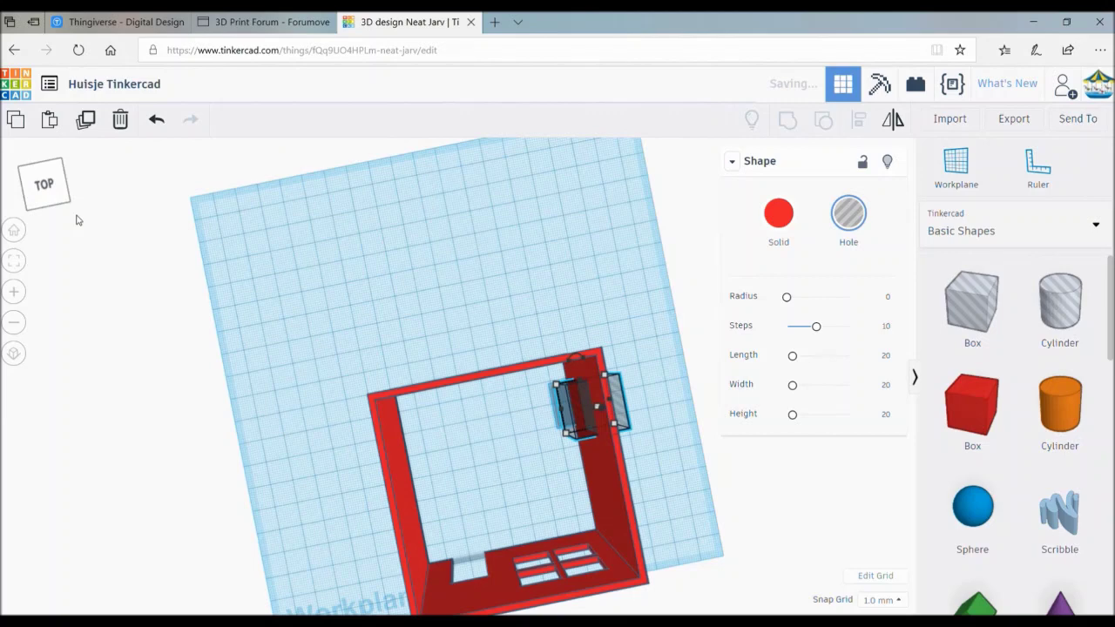
left_click_drag(381, 280, 654, 457)
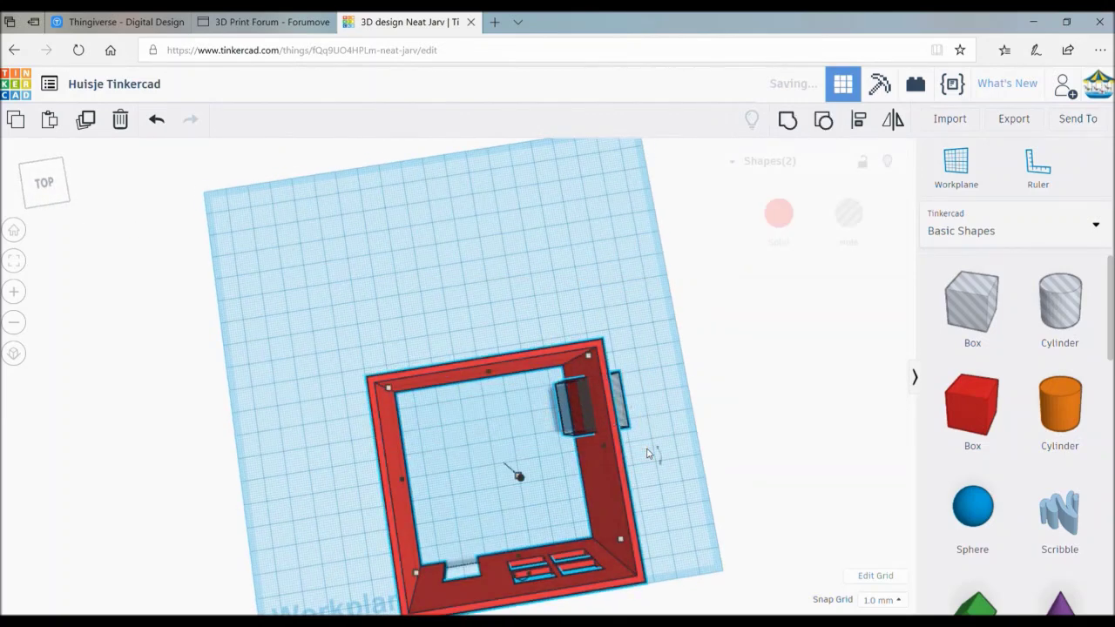
left_click(789, 123)
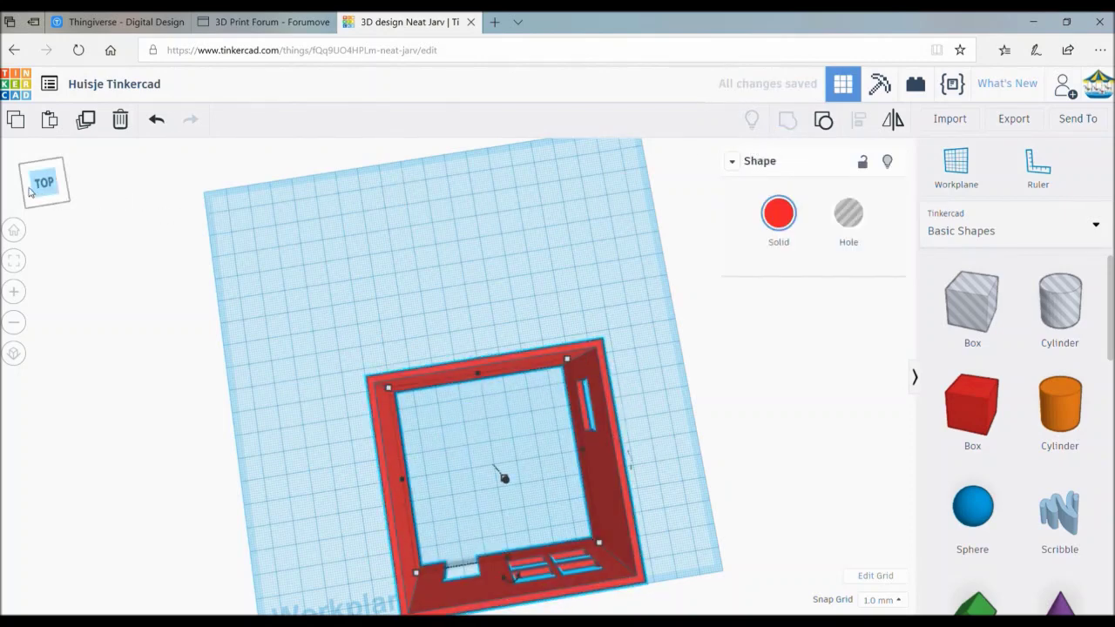
left_click_drag(33, 191, 17, 180)
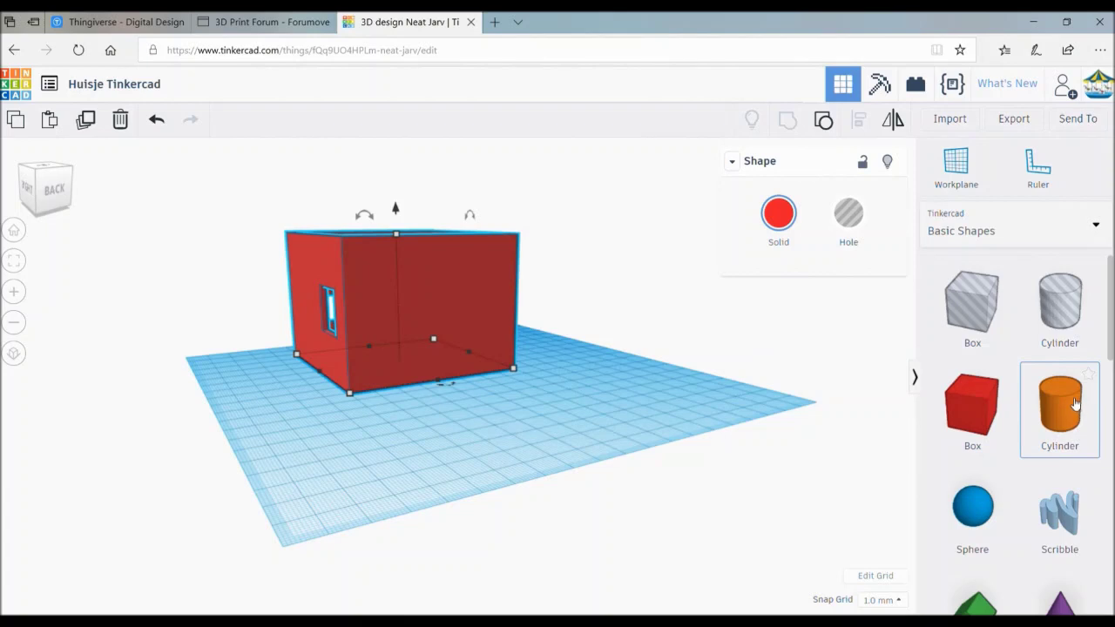
Add a cylinder beside the house and turn it into a hole.
mouse_move(1078, 407)
left_mouse_down()
mouse_move(555, 449)
mouse_move(514, 426)
left_mouse_up()
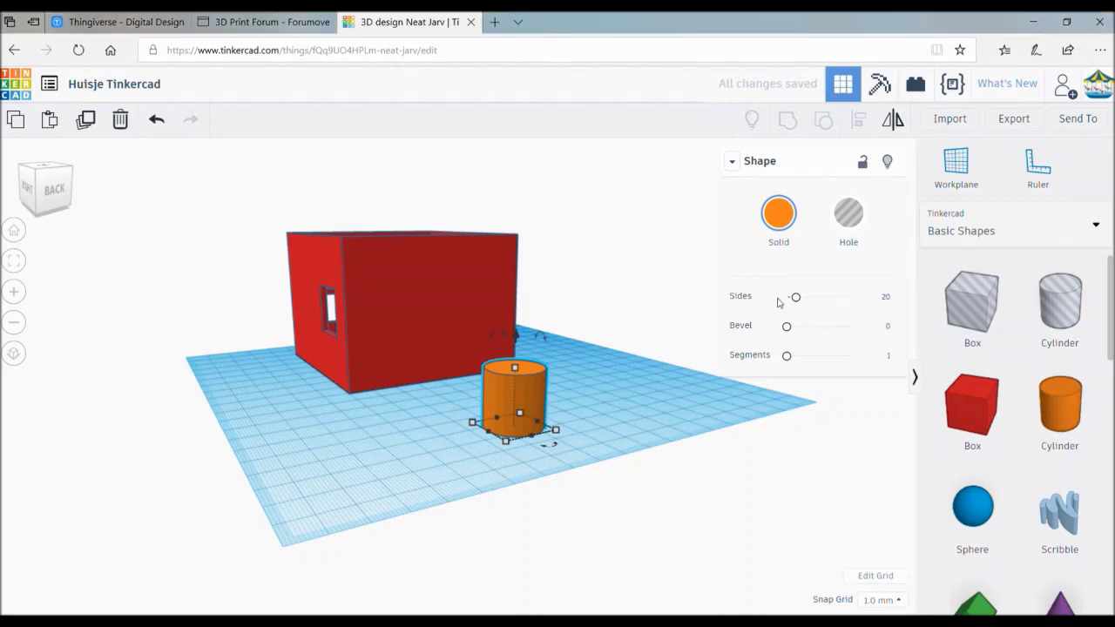
left_click(852, 216)
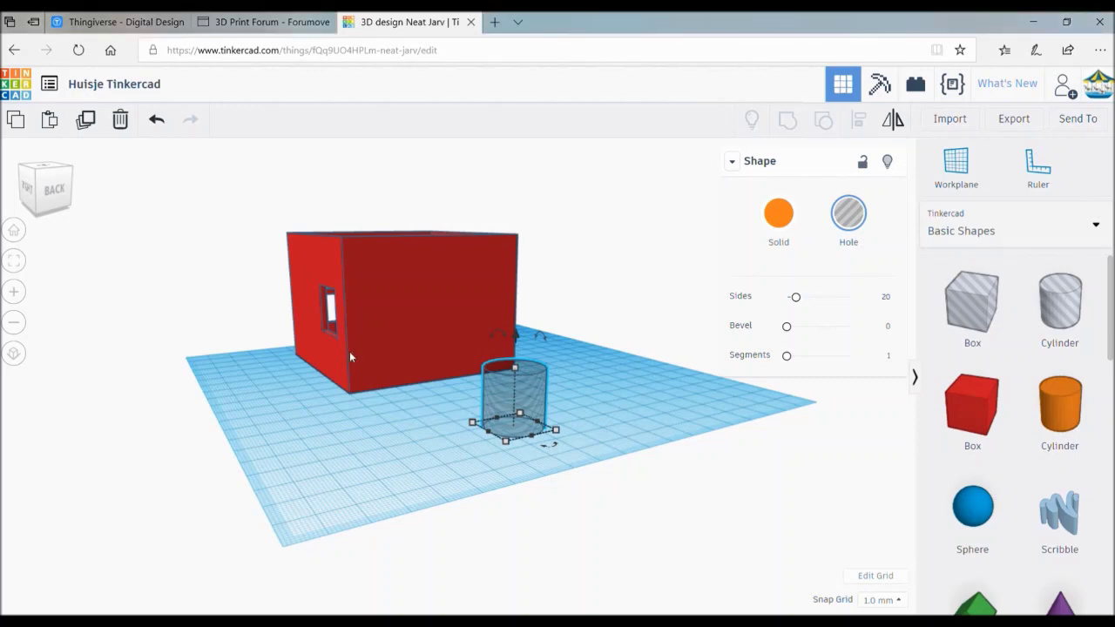
left_click(543, 332)
left_click(545, 334)
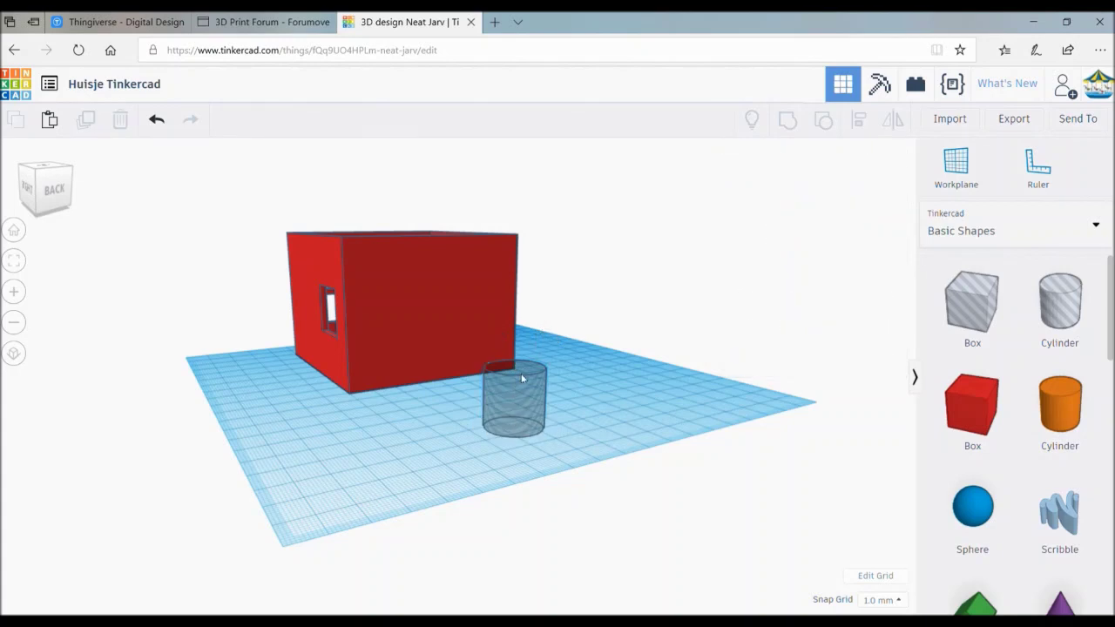
left_click(521, 377)
Tip the hole cylinder onto its side with a 90° rotation.
left_click(543, 339)
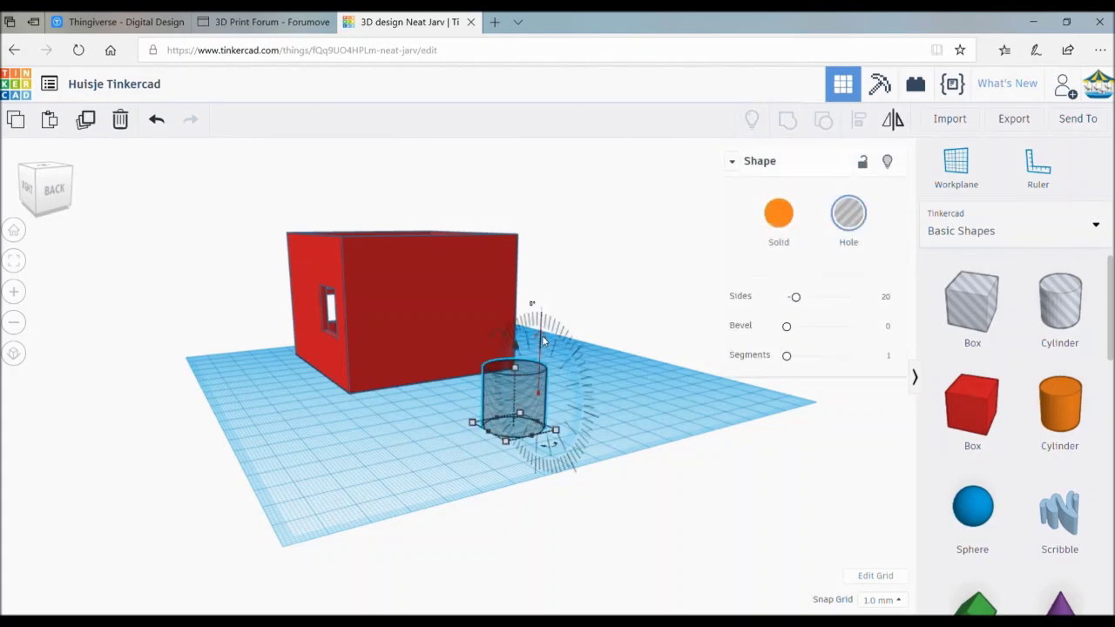
left_click_drag(543, 340, 592, 399)
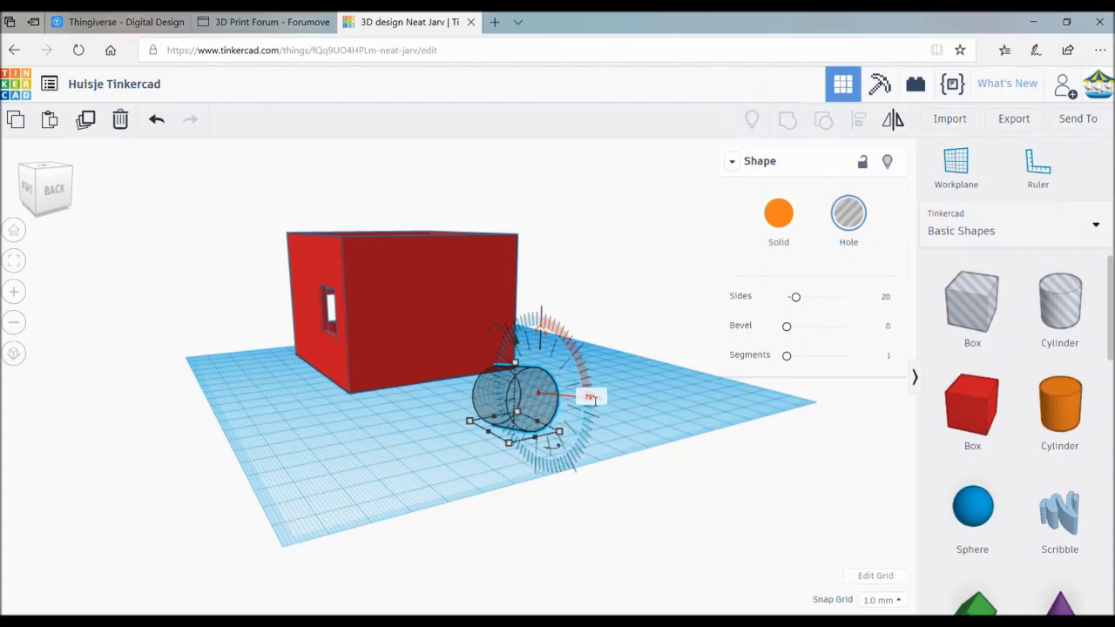
left_click(591, 398)
type("9")
type("0")
key("Return")
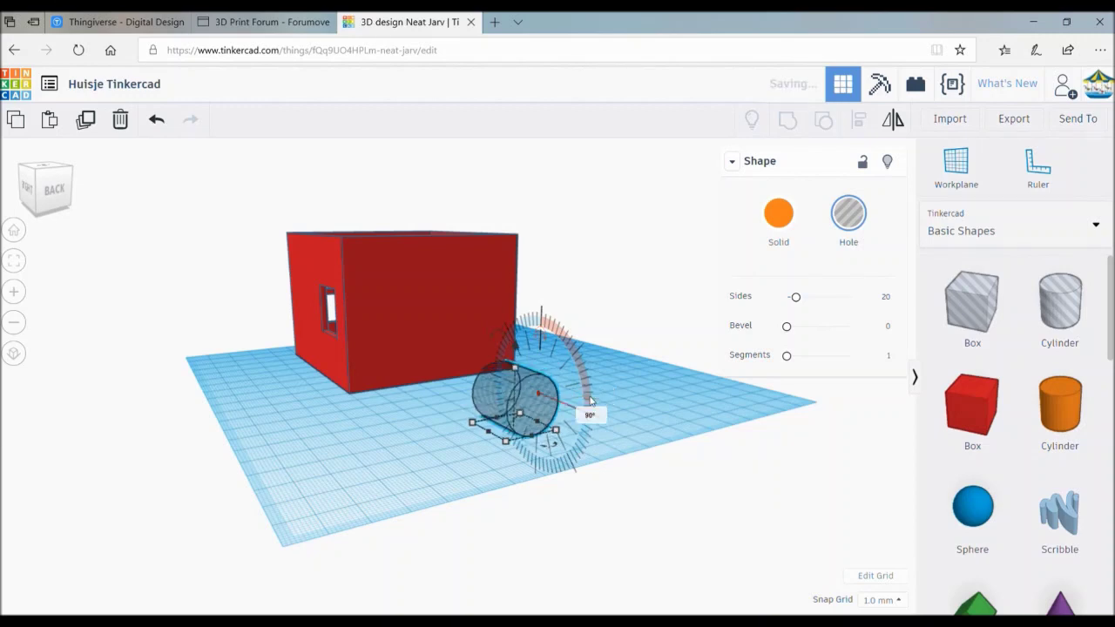
left_click(648, 396)
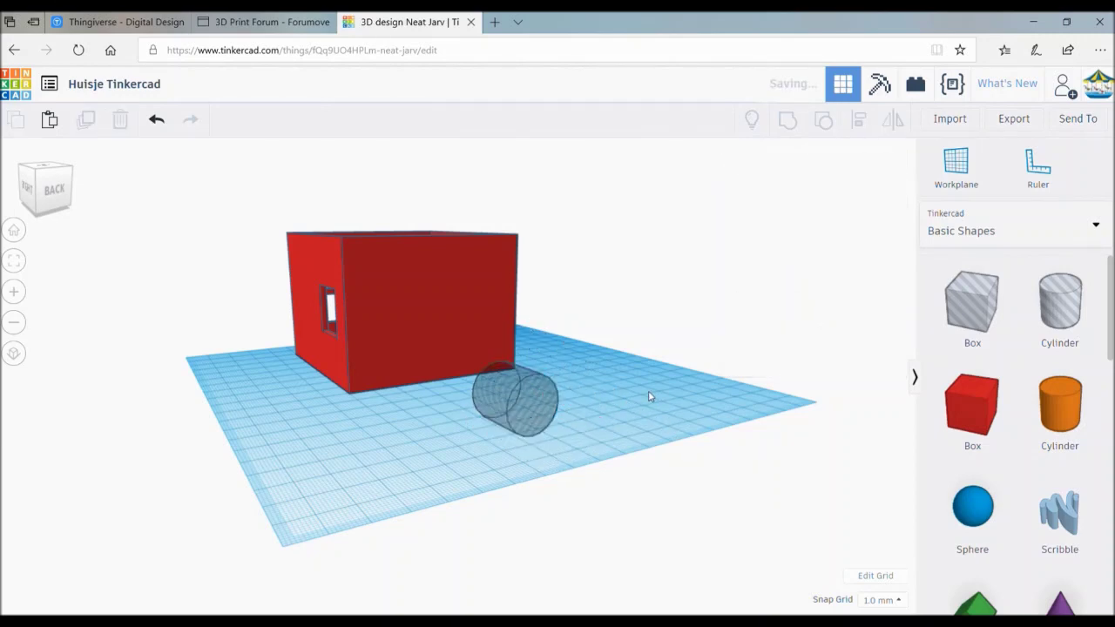
left_click(528, 398)
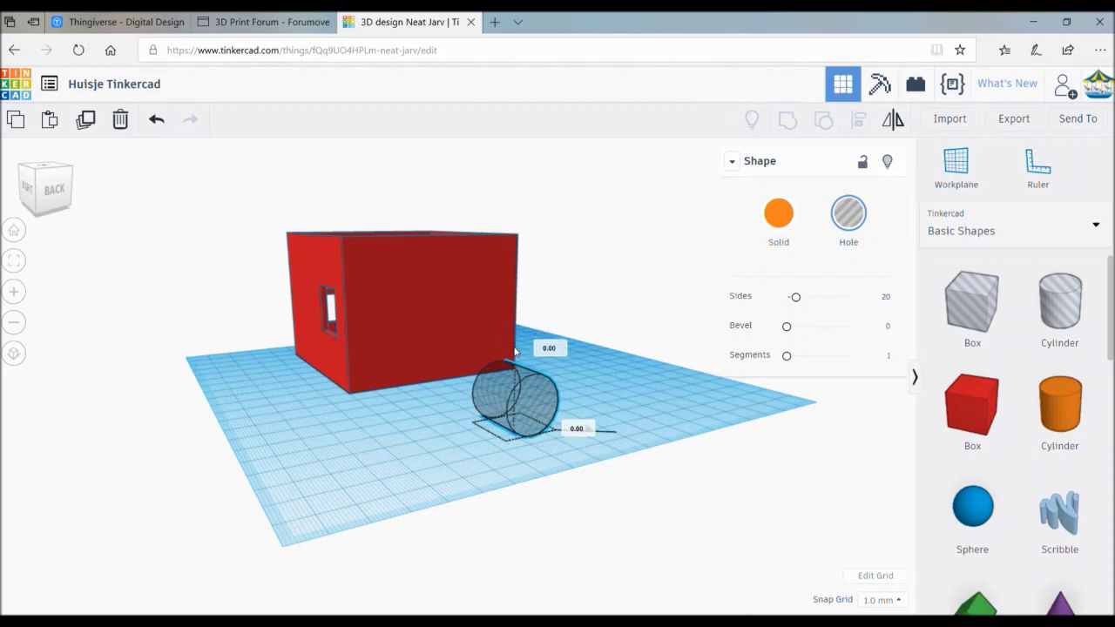
Raise the hole cylinder about 30 mm and set its length and height to 25 mm.
left_click_drag(514, 351, 524, 258)
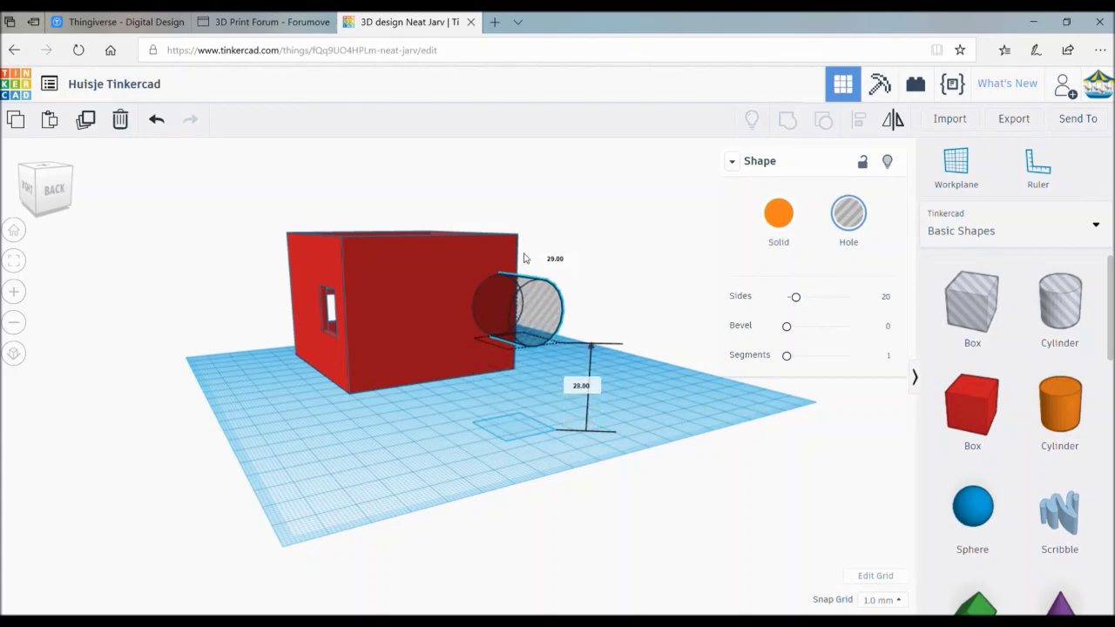
left_click_drag(524, 258, 524, 255)
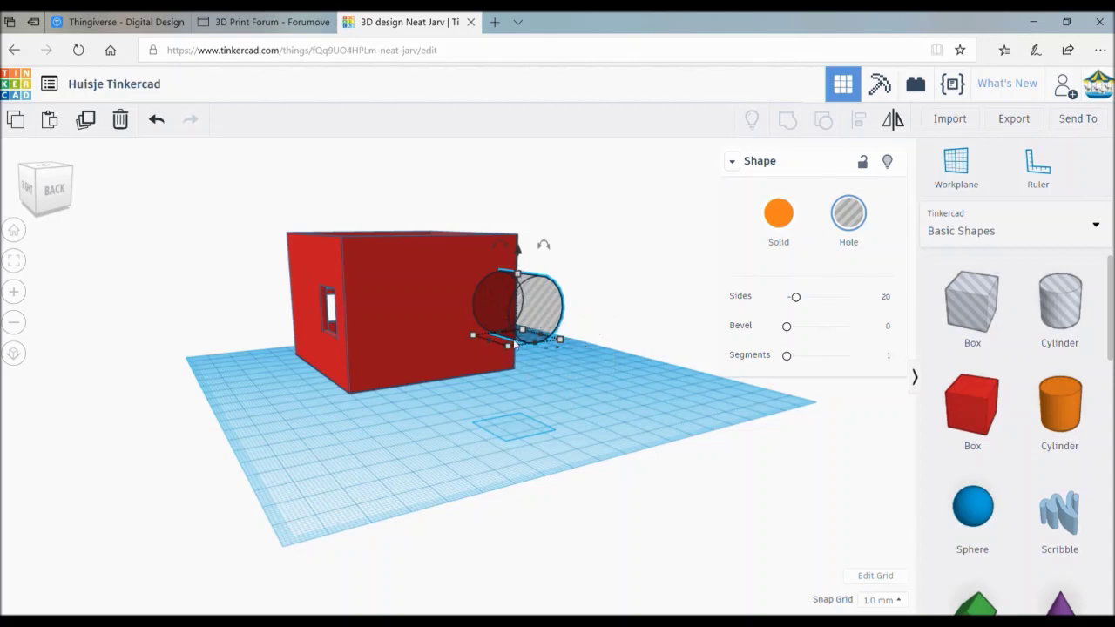
mouse_move(508, 347)
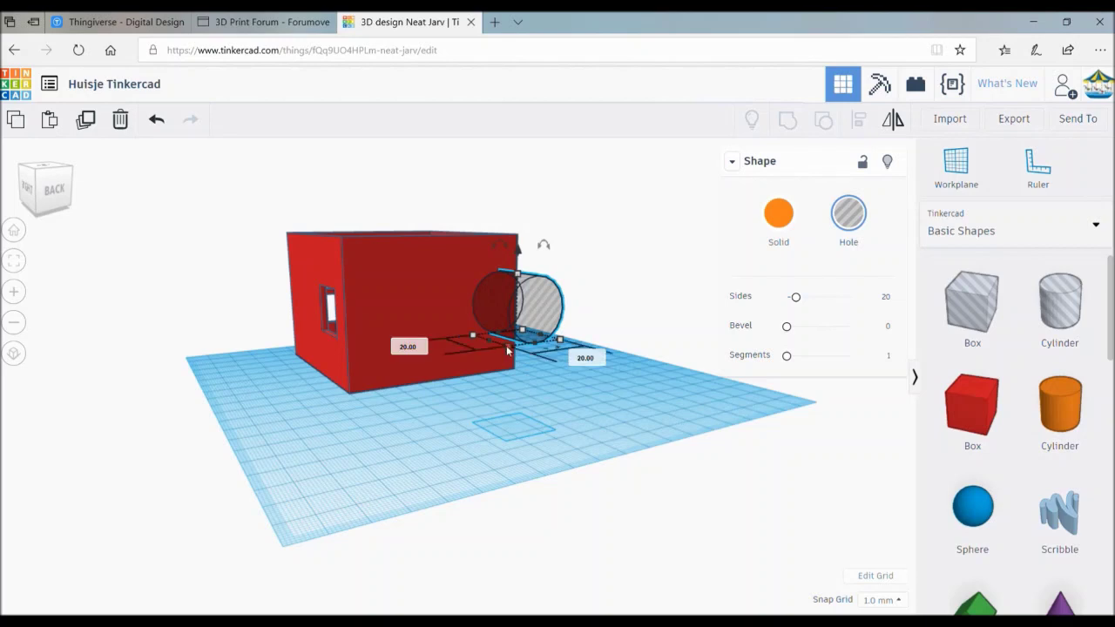
left_click(592, 360)
type("25")
key("Return")
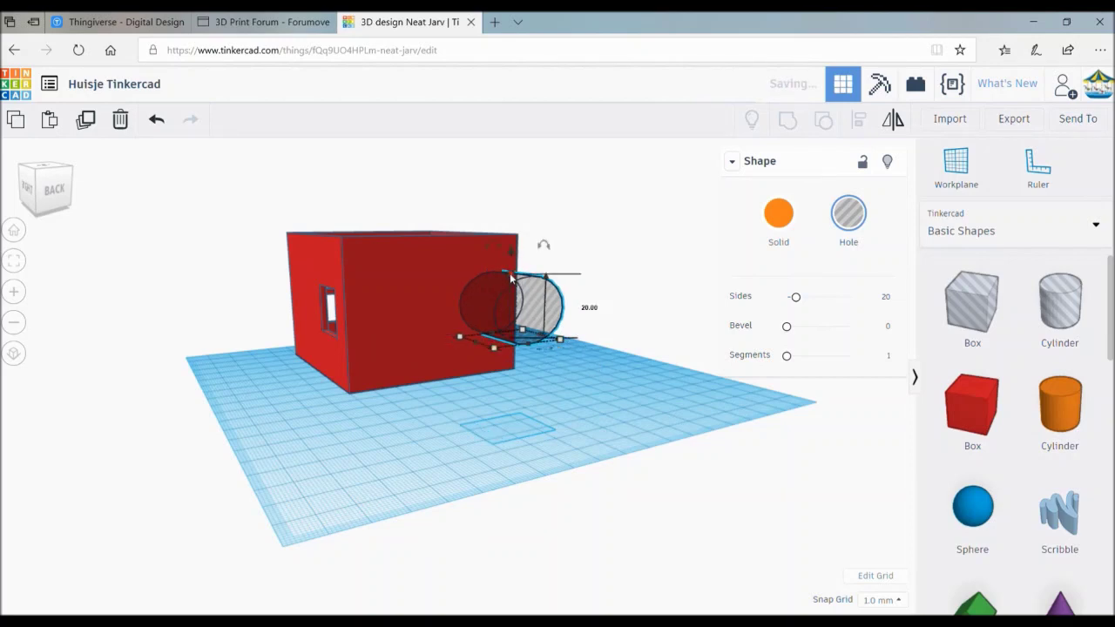
left_click(590, 308)
type("25")
key("Return")
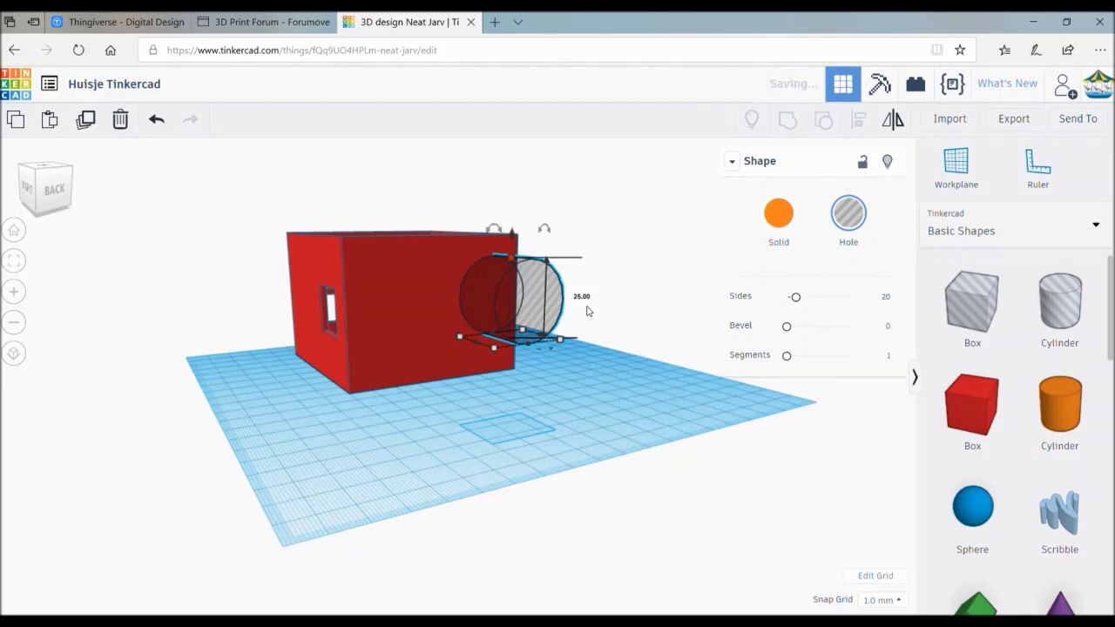
Move the hole cylinder onto the house and nudge it into the back wall.
left_click(512, 327)
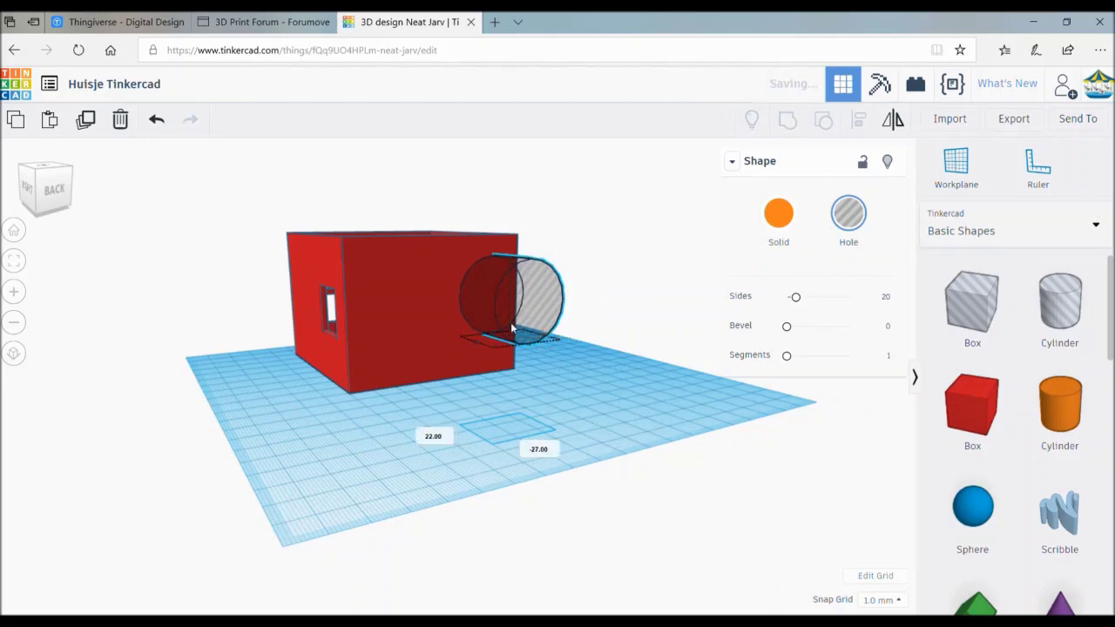
left_click_drag(512, 325, 433, 292)
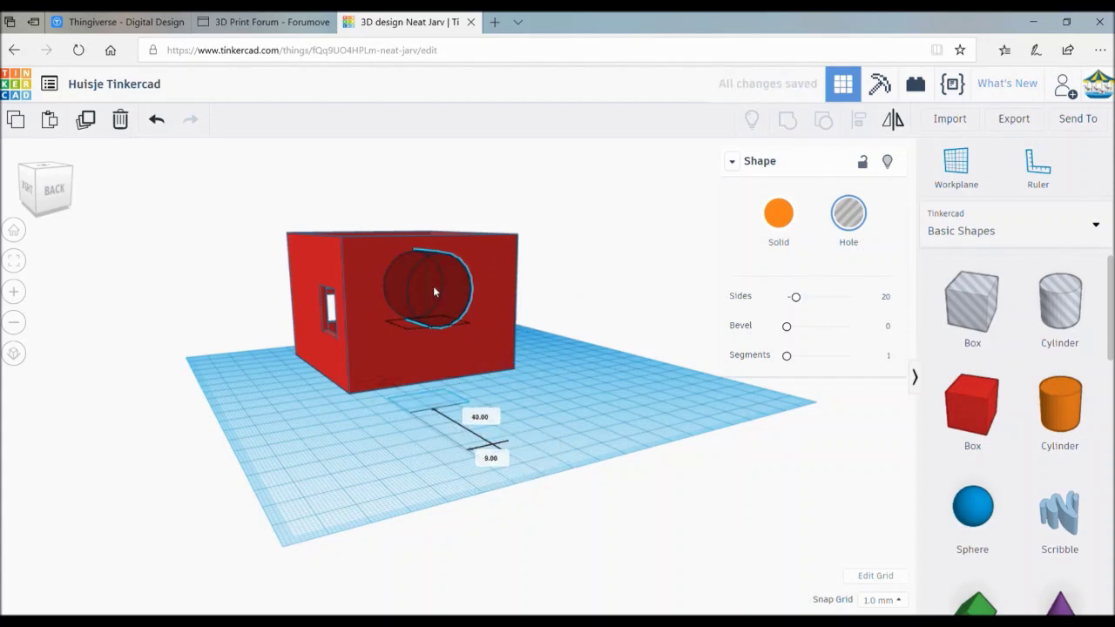
left_click_drag(434, 292, 449, 292)
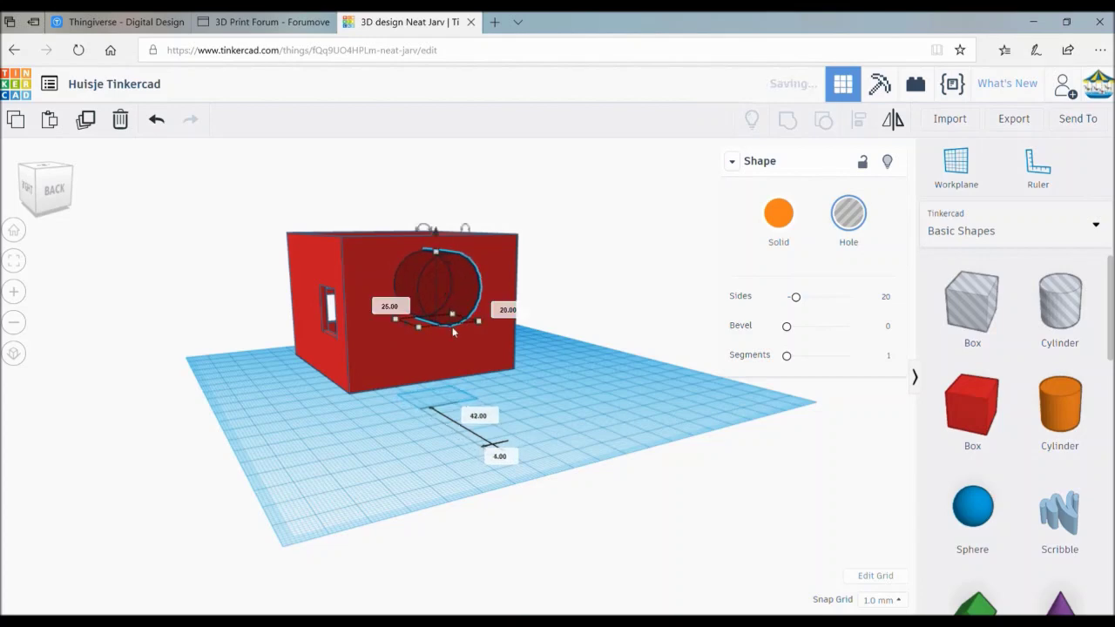
left_click(31, 201)
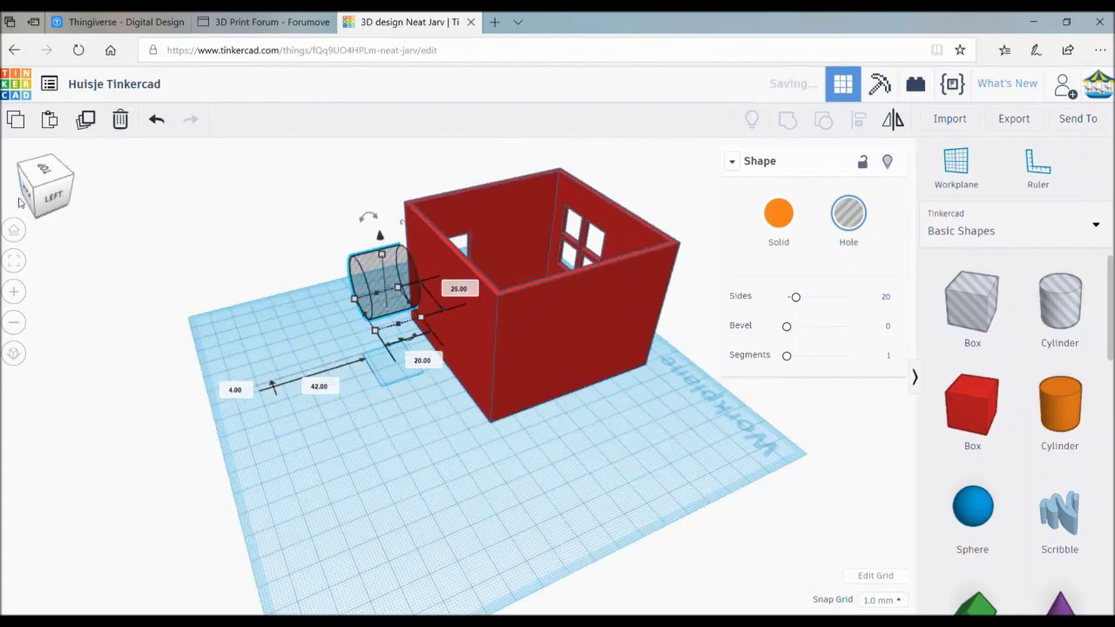
left_click(35, 205)
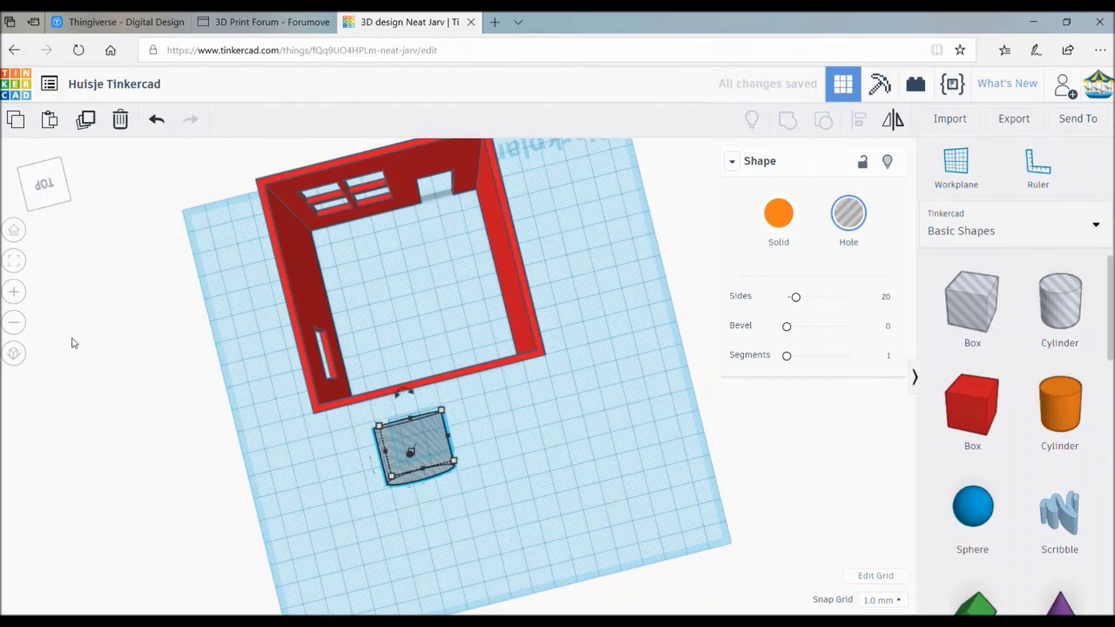
key("Up")
key("Up")
key("Up")
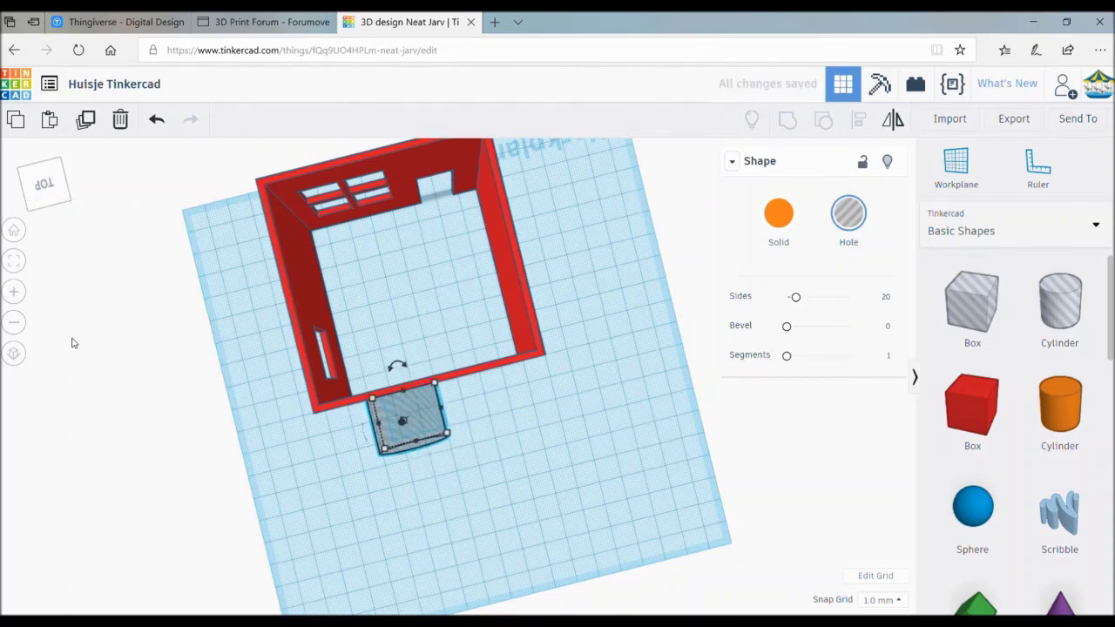
key("Up")
key("Up")
key("Up")
key("Up")
key("Up")
key("Up")
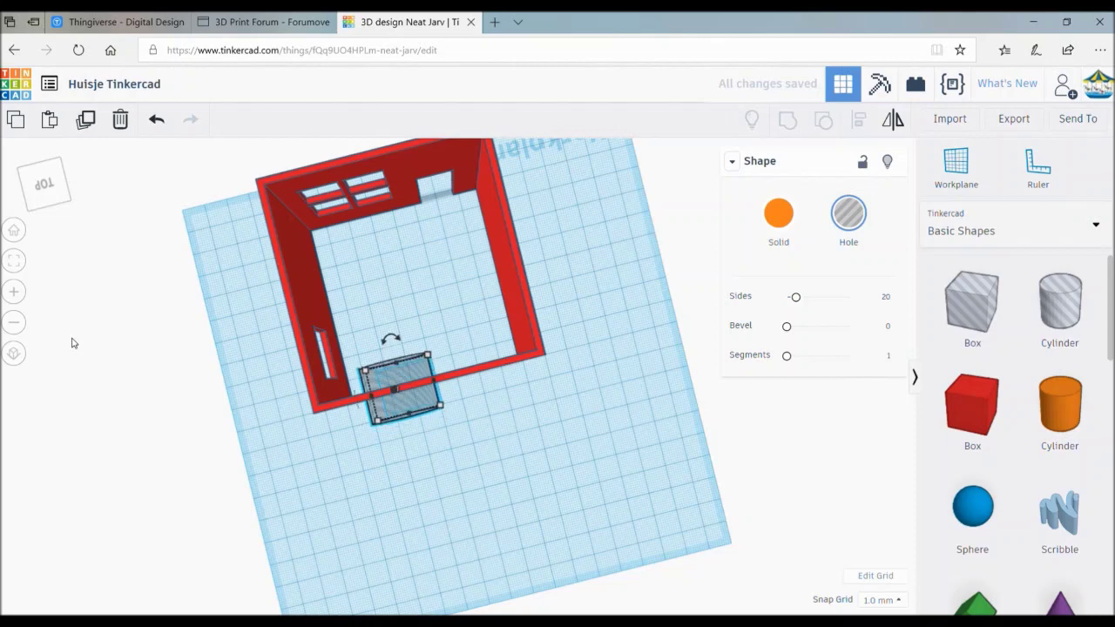
left_click(49, 197)
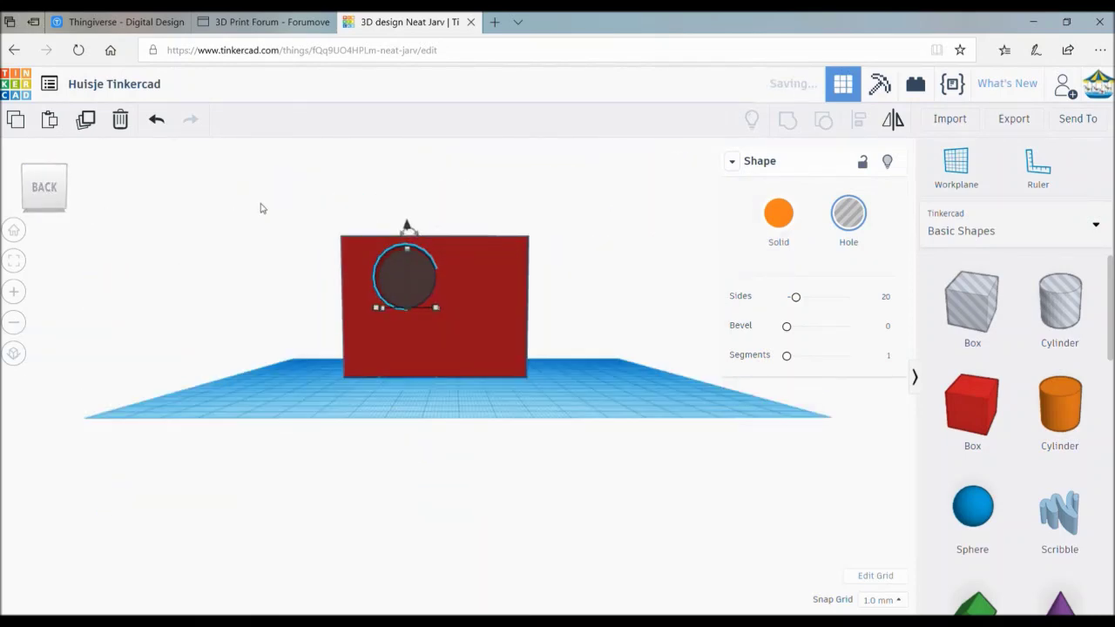
Centre the round hole horizontally on the back wall with Align, then group them.
left_click_drag(261, 207, 494, 351)
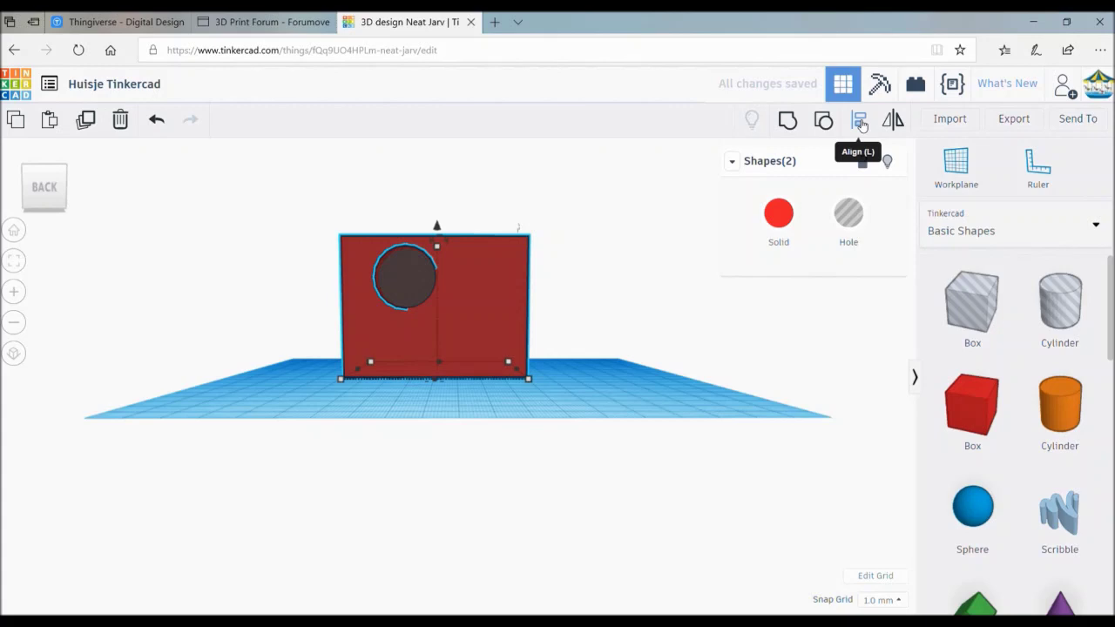
left_click(861, 124)
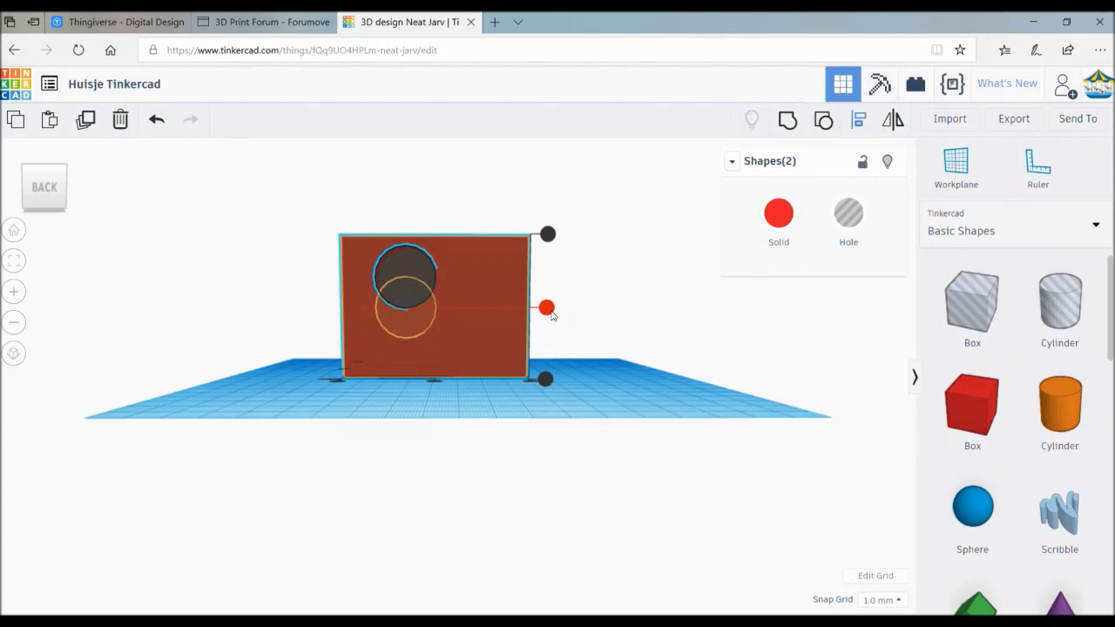
left_click(435, 385)
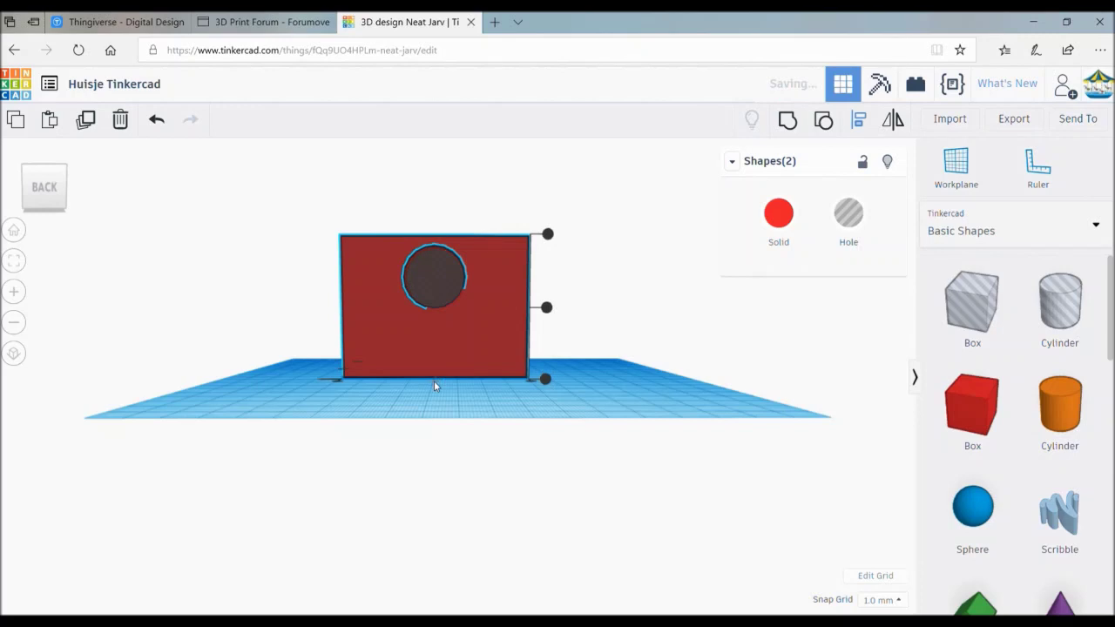
left_click_drag(287, 207, 525, 383)
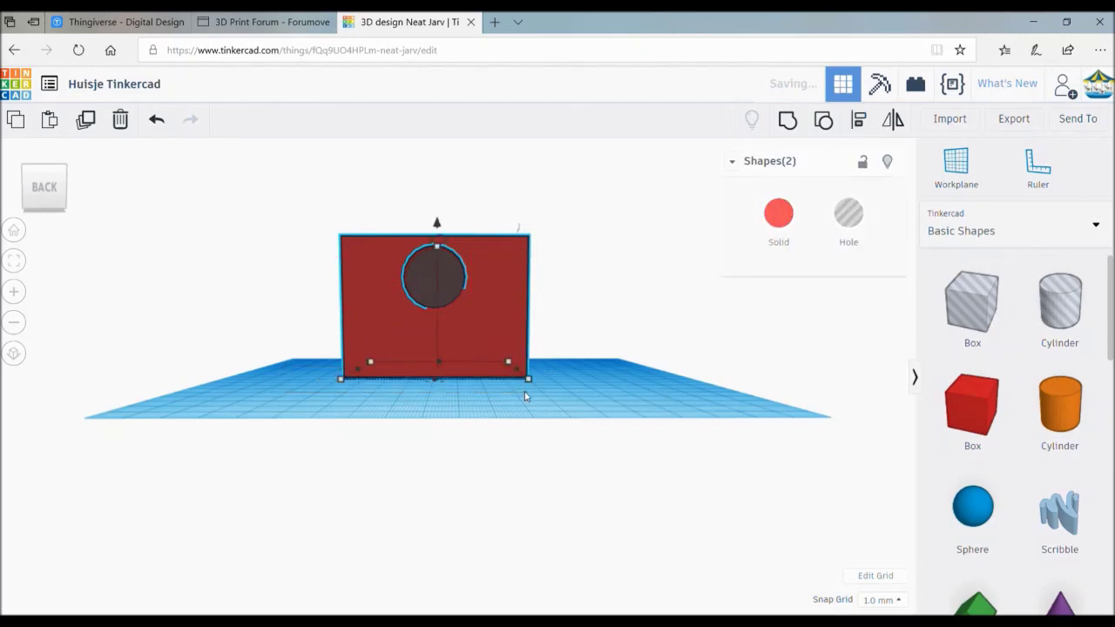
left_click(790, 127)
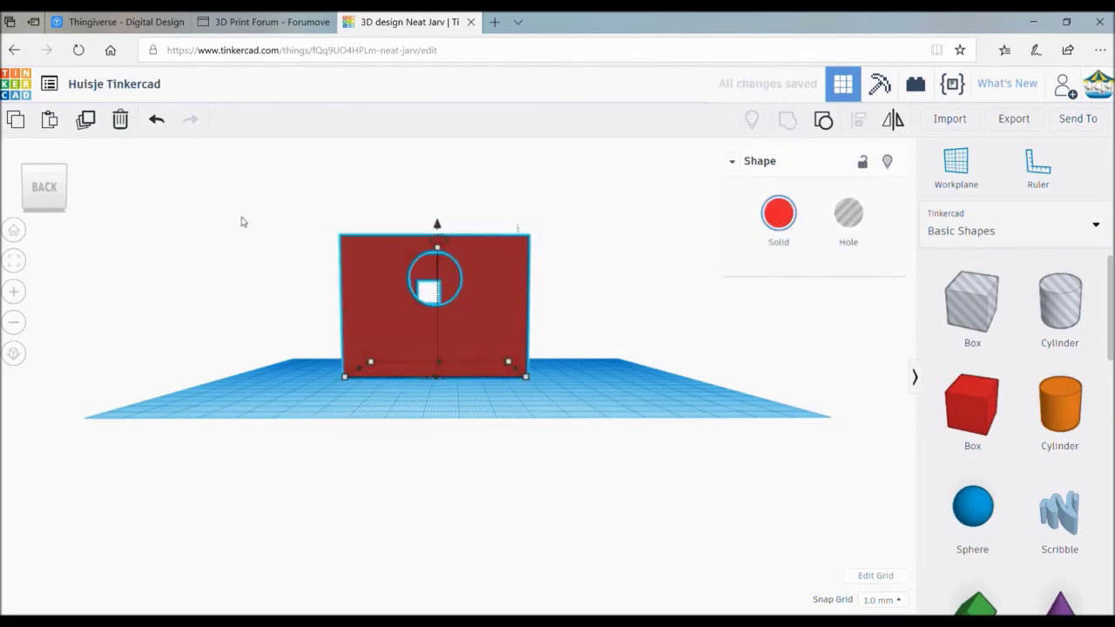
mouse_move(49, 197)
left_mouse_down()
mouse_move(82, 224)
mouse_move(182, 221)
mouse_move(135, 252)
mouse_move(95, 236)
mouse_move(94, 245)
left_mouse_up()
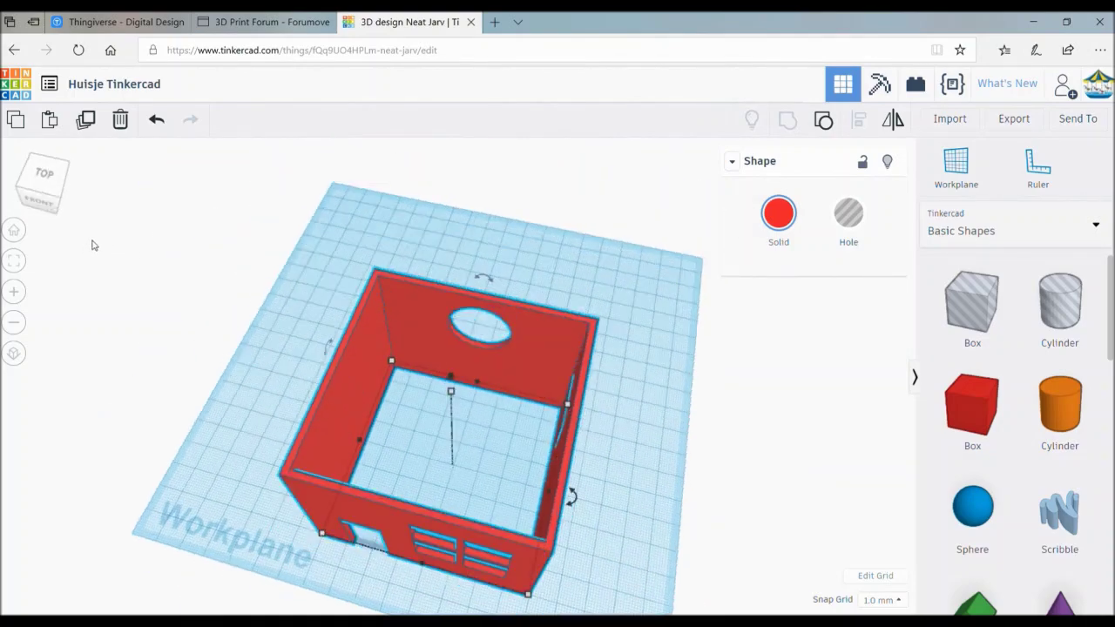
Scroll Basic Shapes down to Roof and drag it toward the workplane left of the house.
right_click_drag(94, 244, 94, 246)
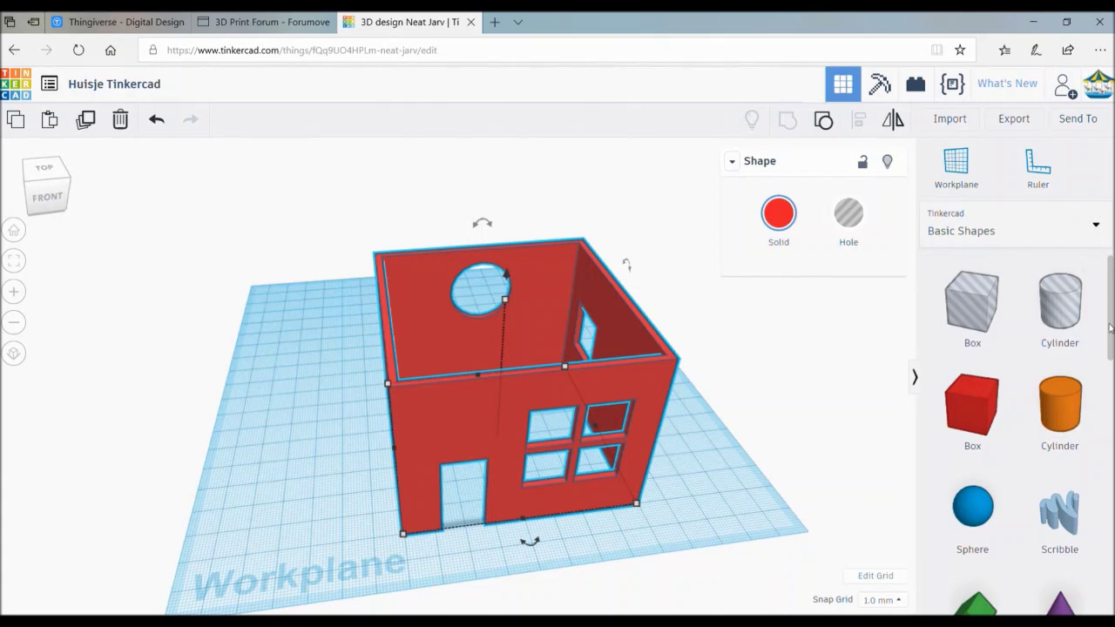
scroll(1111, 328, "down", 1)
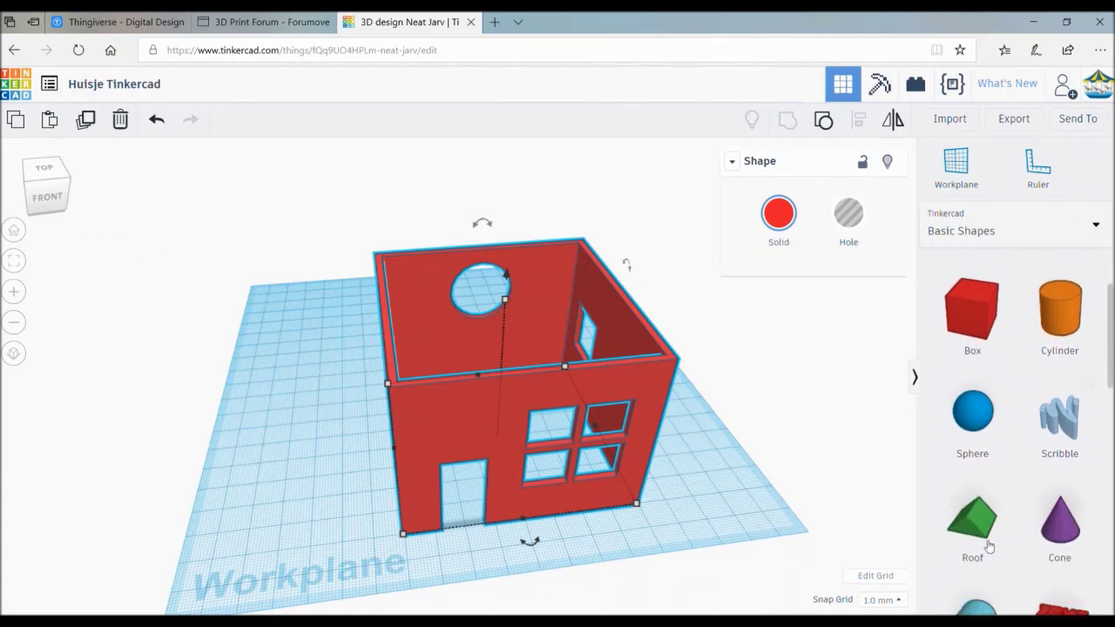
left_click_drag(976, 529, 309, 388)
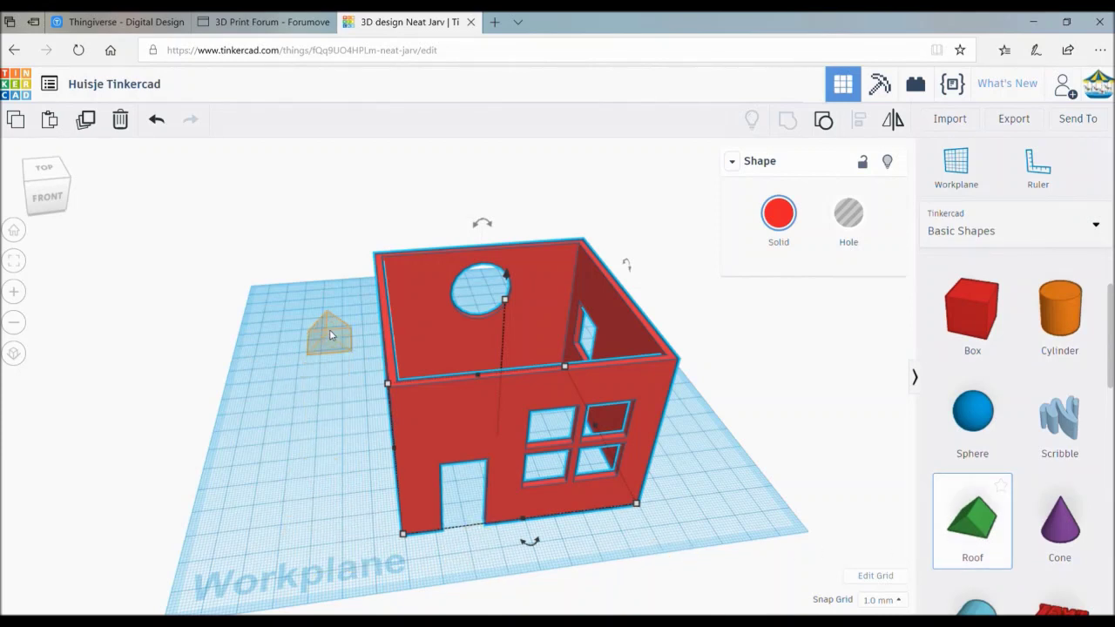
Drop the roof beside the house and set its length and width to 86 mm.
left_click_drag(309, 388, 329, 329)
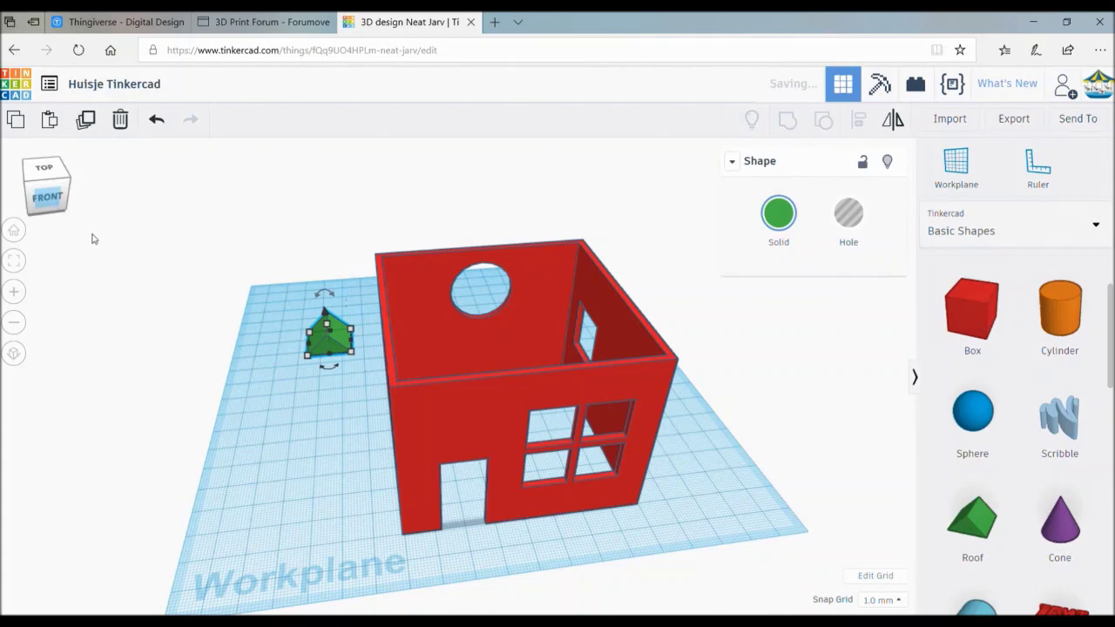
mouse_move(92, 239)
right_mouse_down()
mouse_move(111, 239)
mouse_move(102, 232)
right_mouse_up()
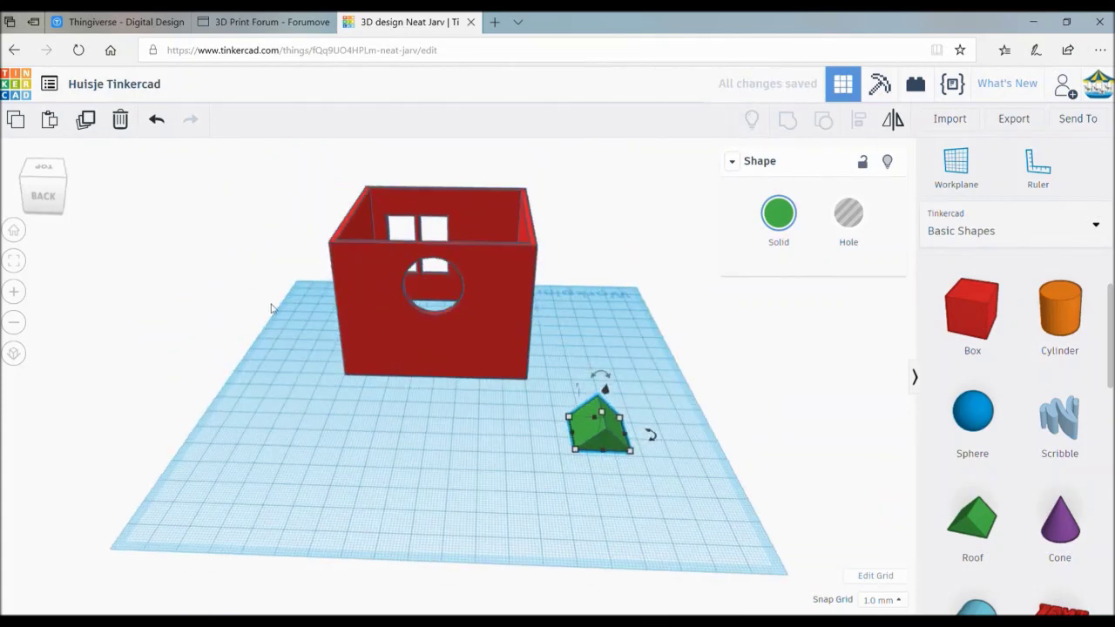
left_click(394, 358)
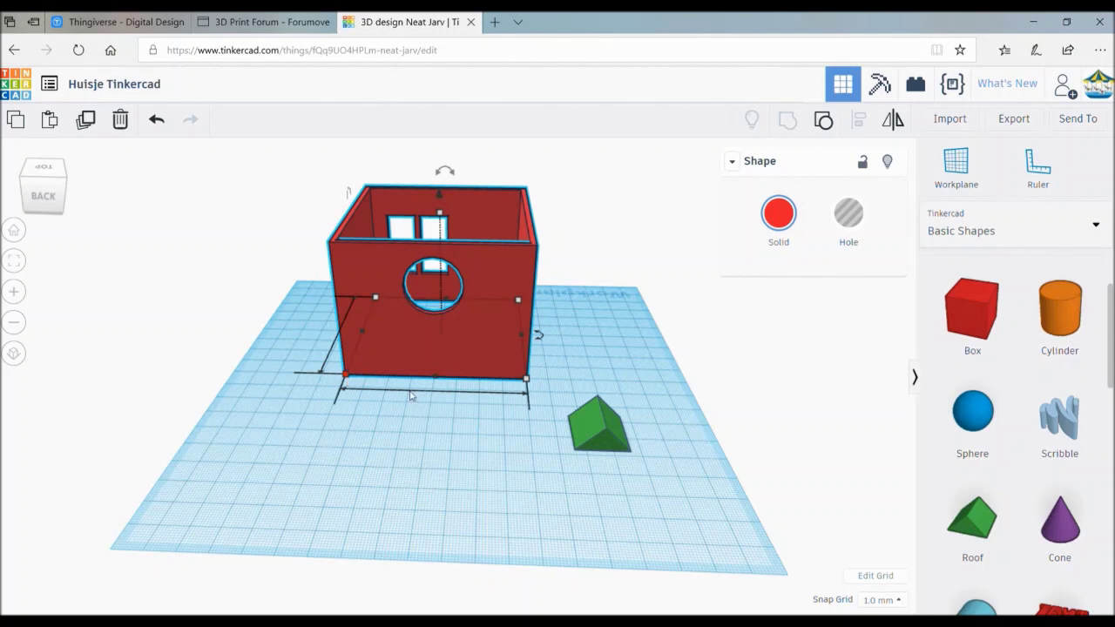
left_click(585, 433)
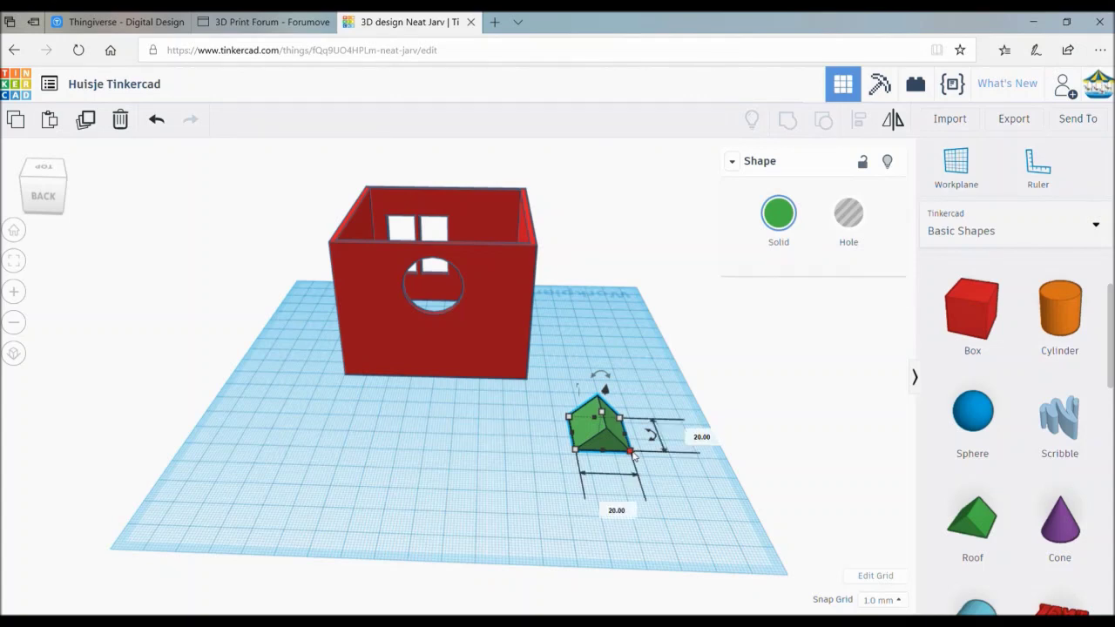
mouse_move(630, 452)
left_click(616, 512)
type("86")
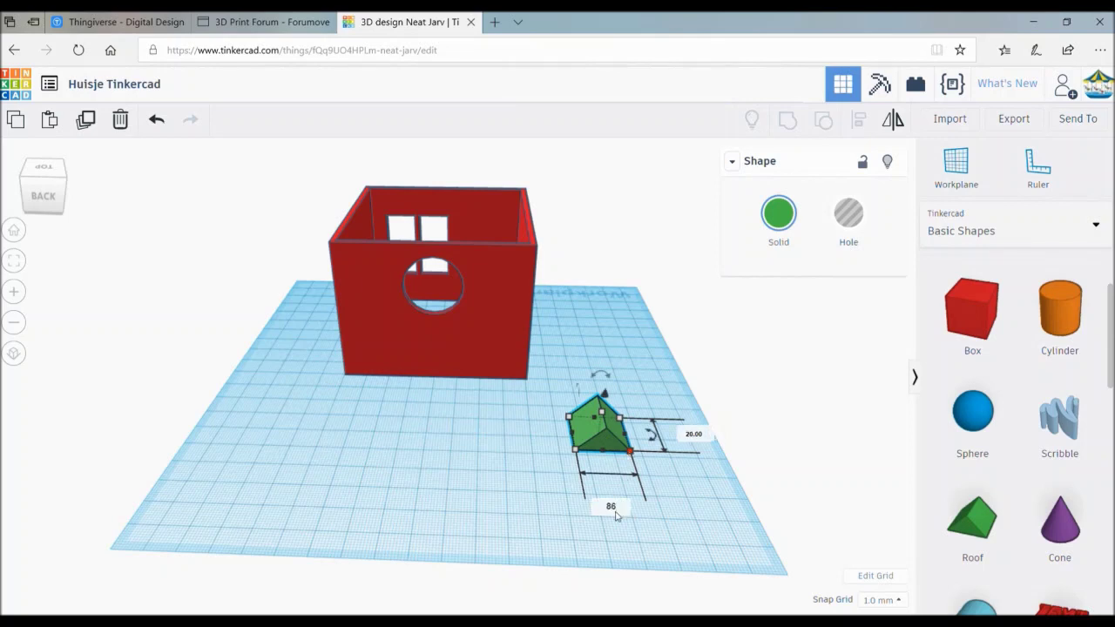
key("Return")
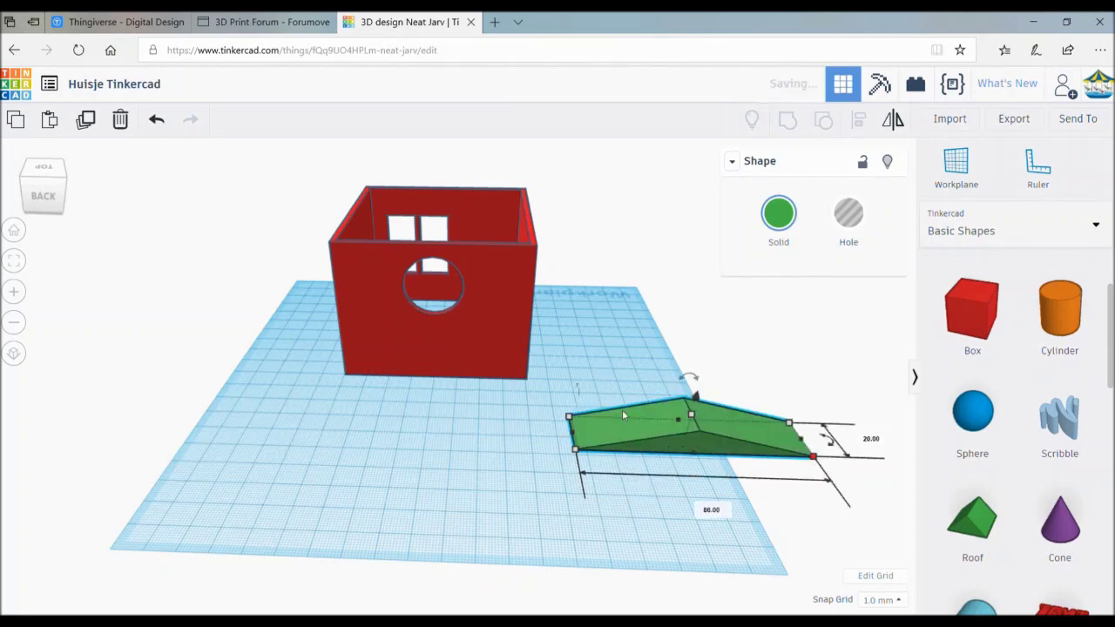
left_click_drag(656, 418, 468, 485)
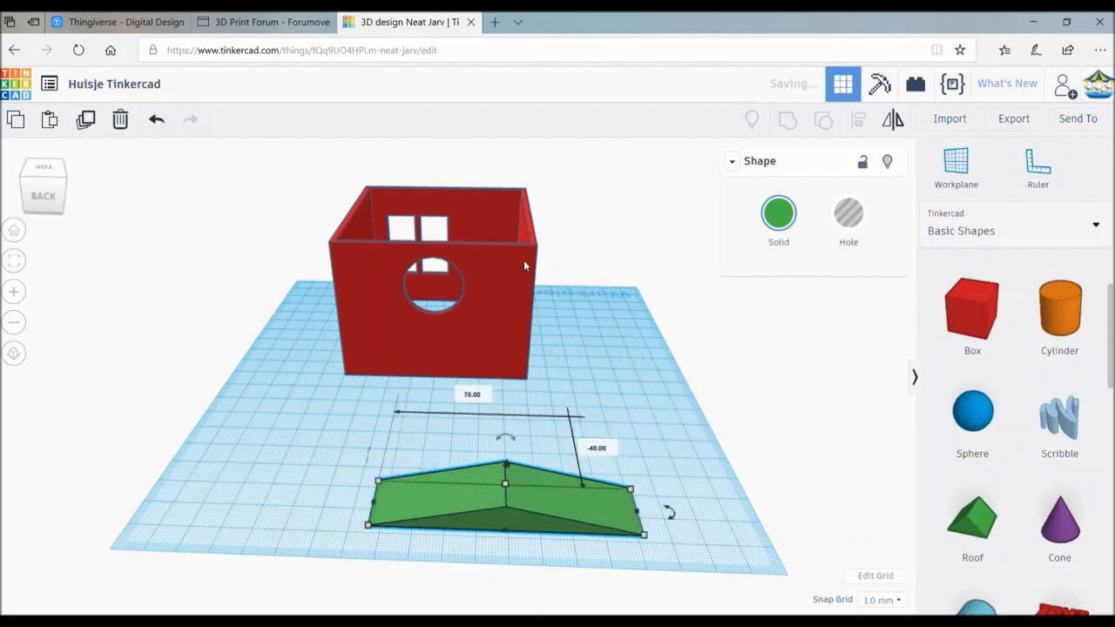
left_click(510, 345)
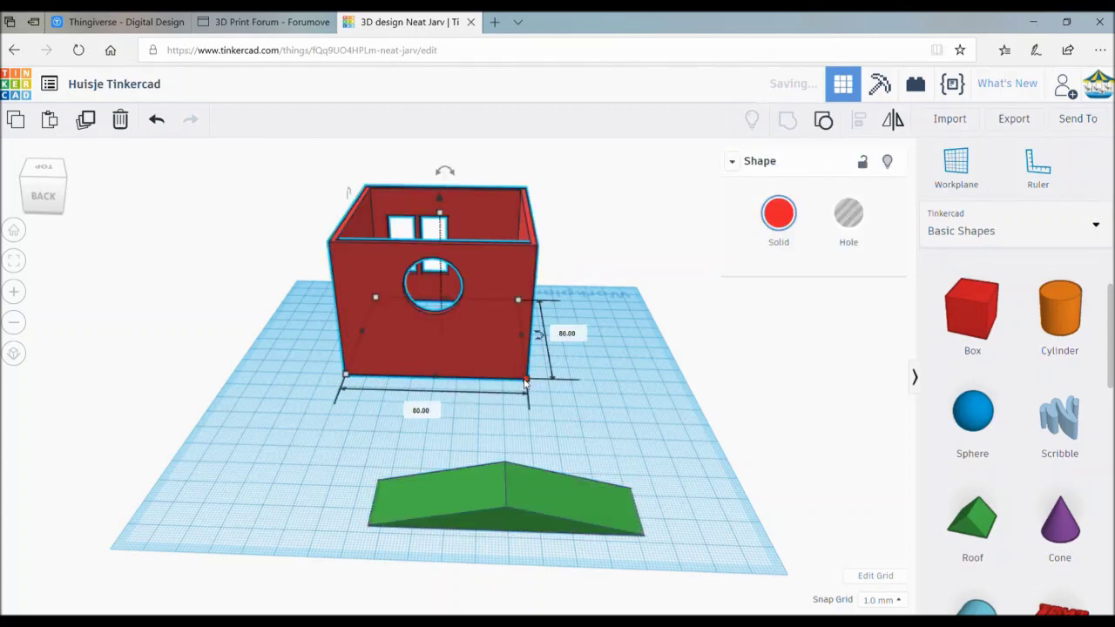
left_click(570, 489)
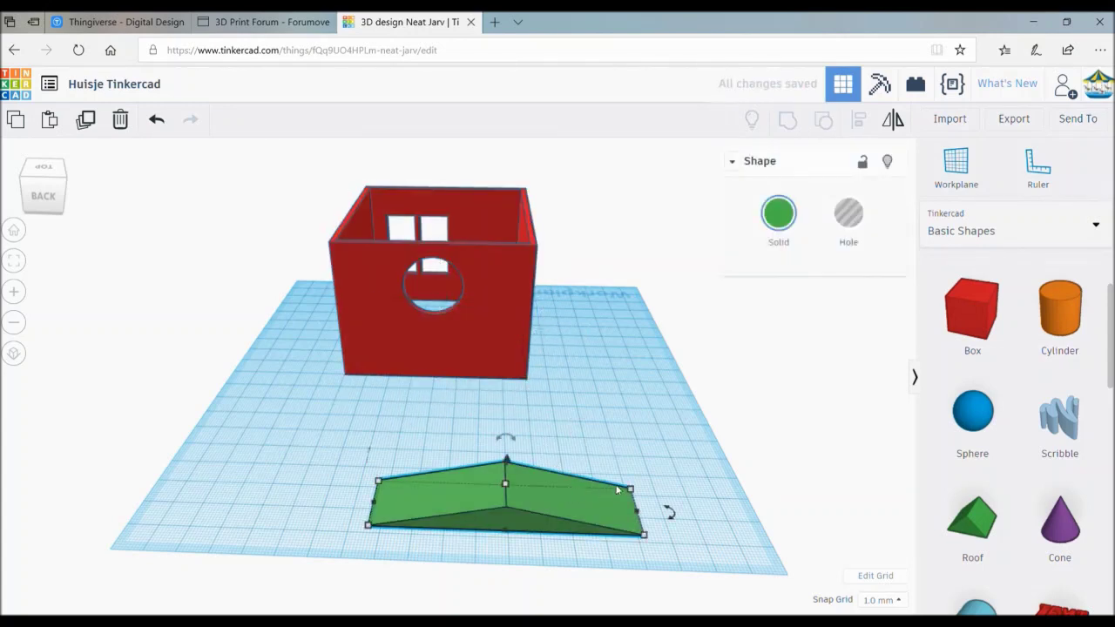
mouse_move(629, 490)
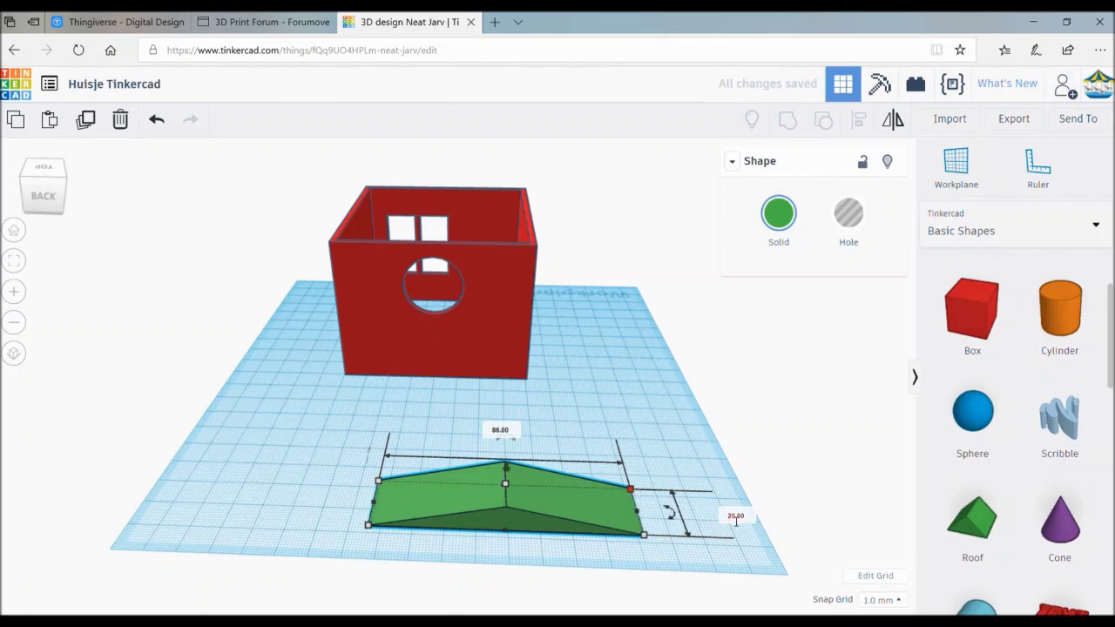
left_click(736, 516)
type("86")
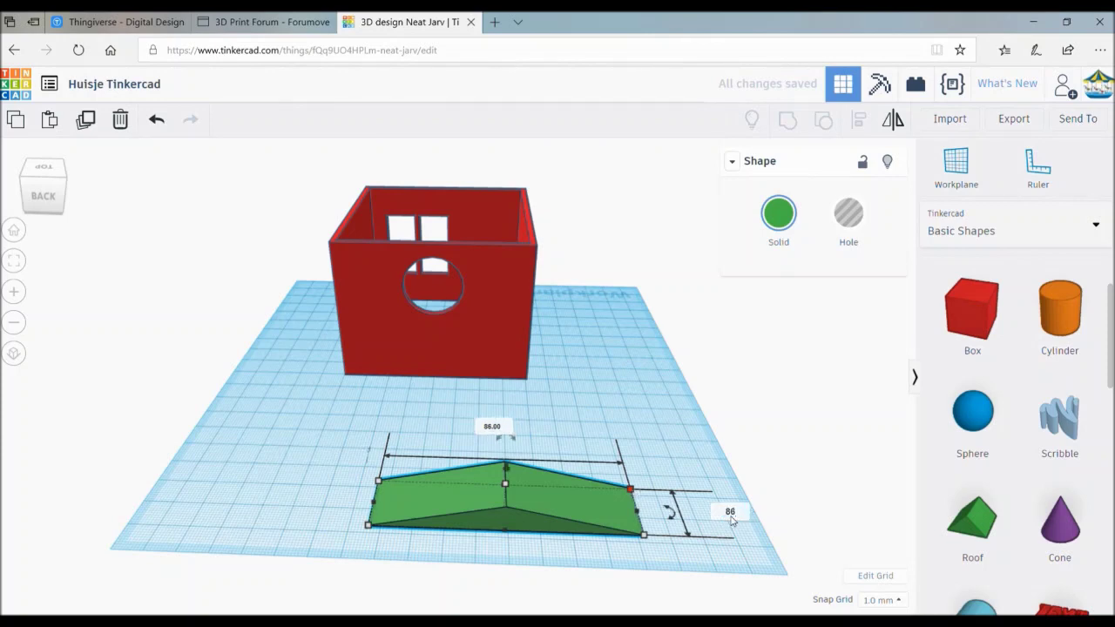
key("Return")
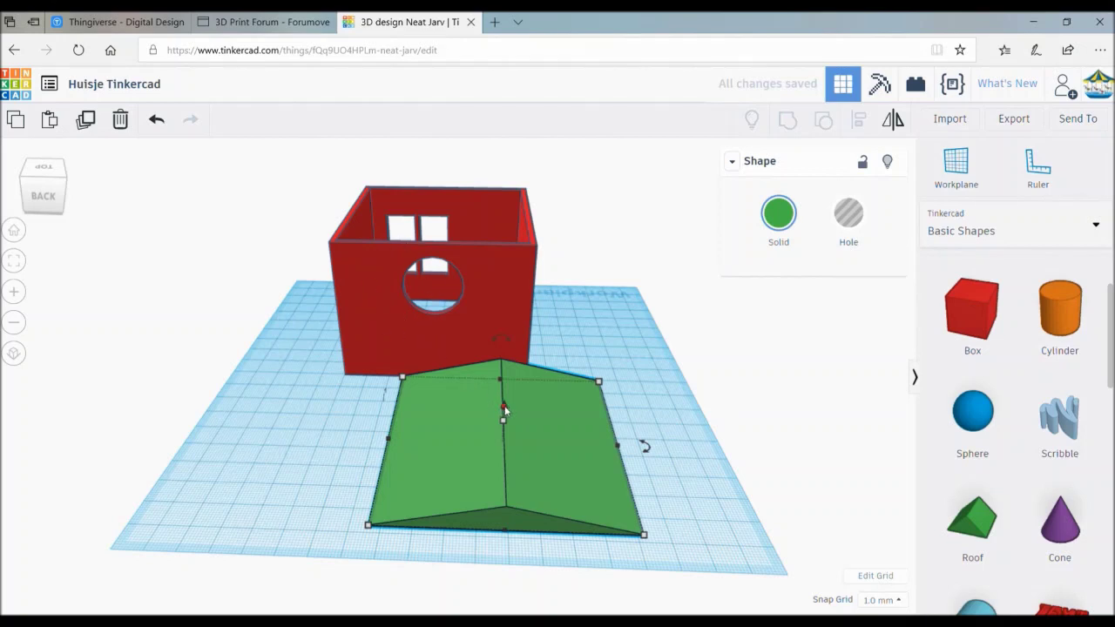
Raise the roof 60 mm above the workplane to wall-top level.
left_click_drag(505, 405, 505, 384)
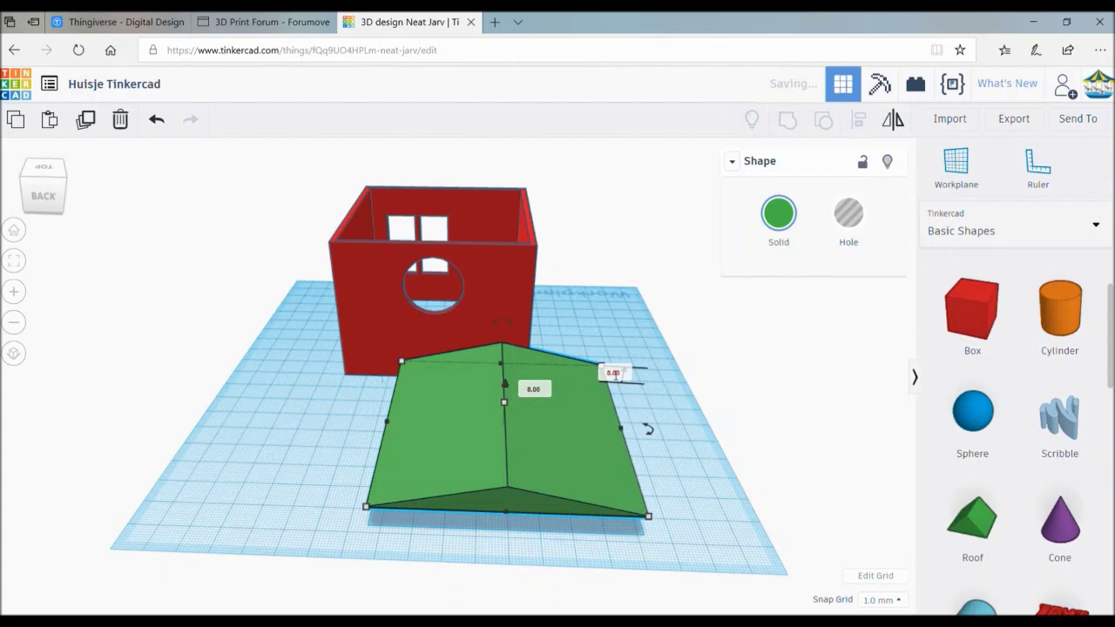
left_click(614, 373)
type("60")
key("Return")
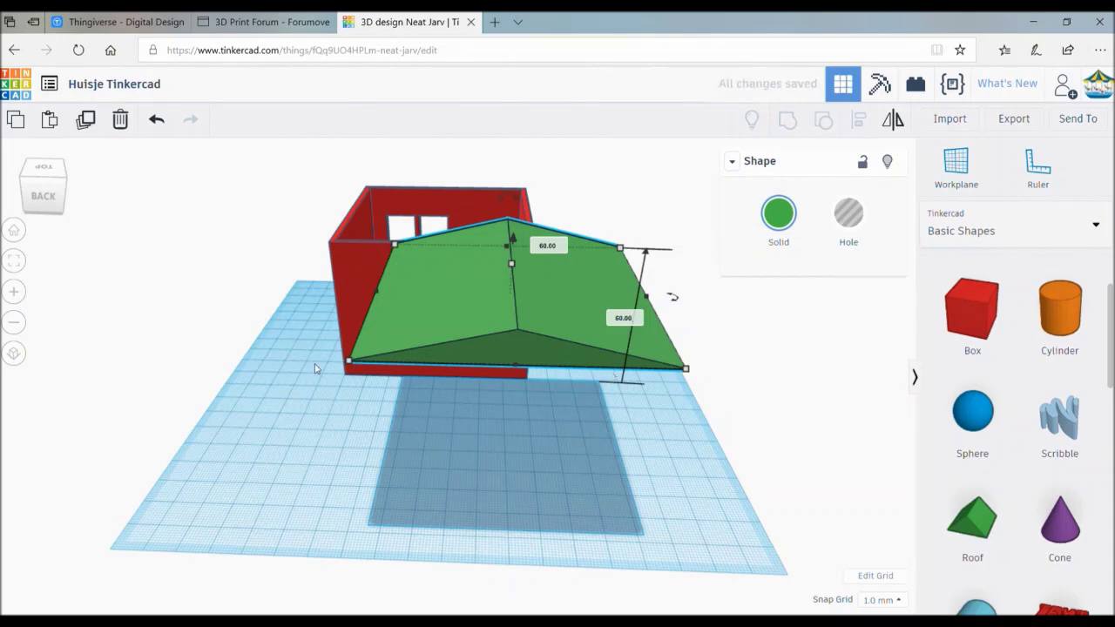
left_click_drag(54, 187, 88, 200)
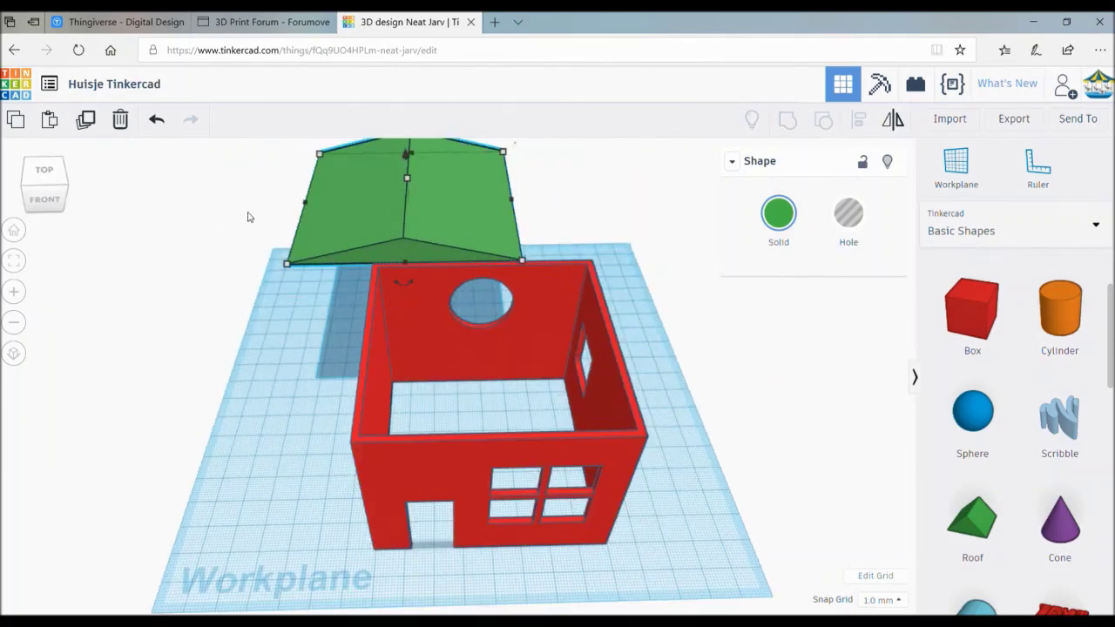
Move the roof over the walls and centre the two with Align.
mouse_move(350, 208)
left_mouse_down()
mouse_move(432, 360)
mouse_move(415, 362)
left_mouse_up()
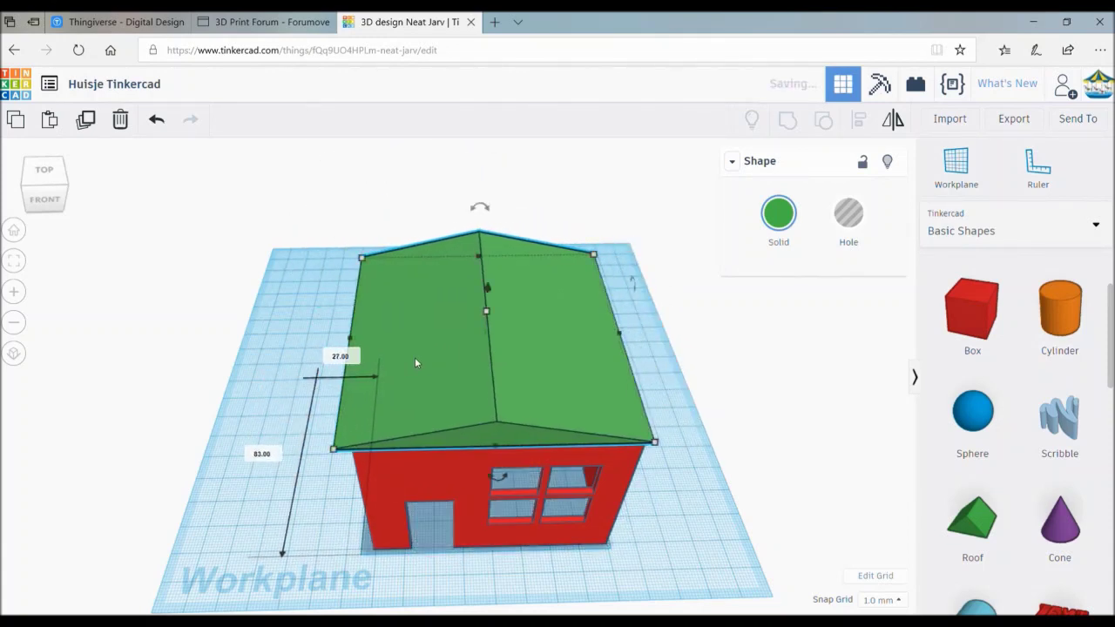
left_click(299, 285)
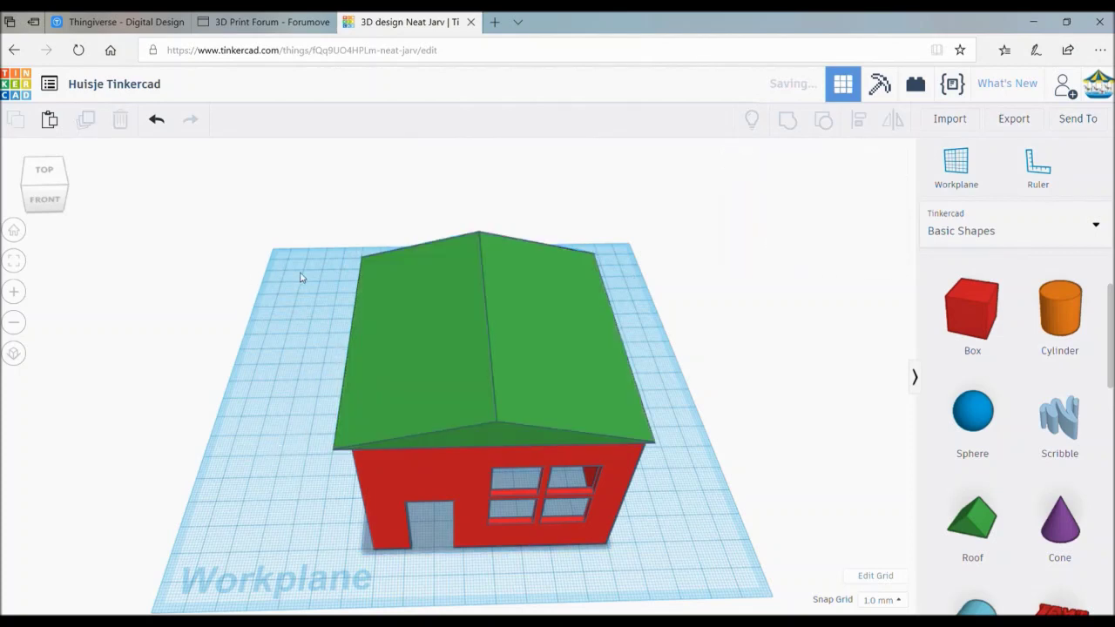
left_click_drag(303, 246, 552, 516)
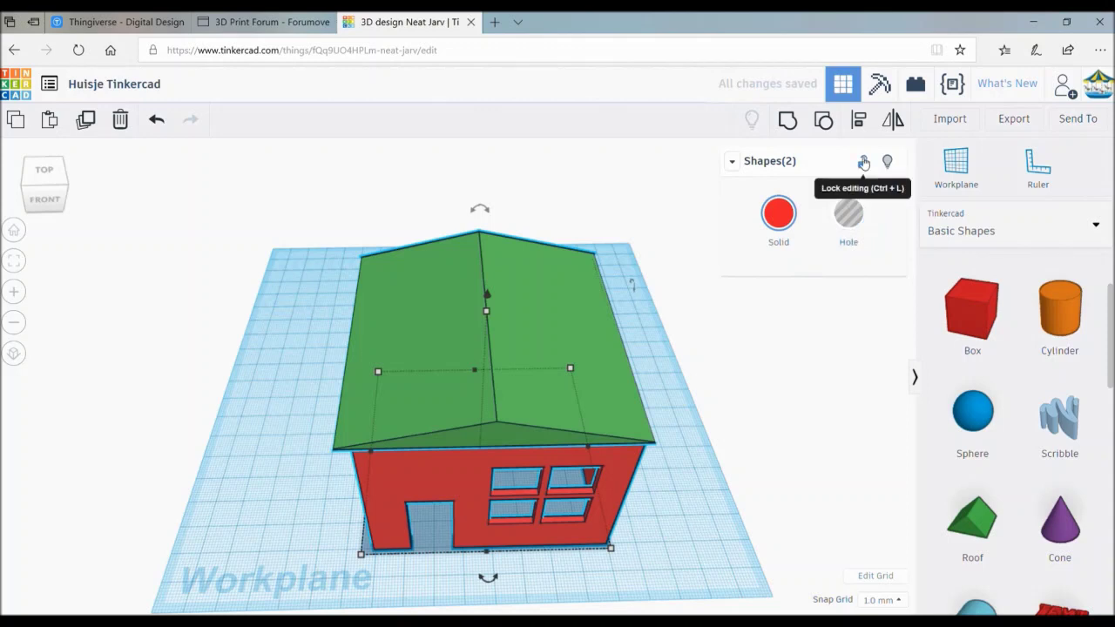
left_click(863, 126)
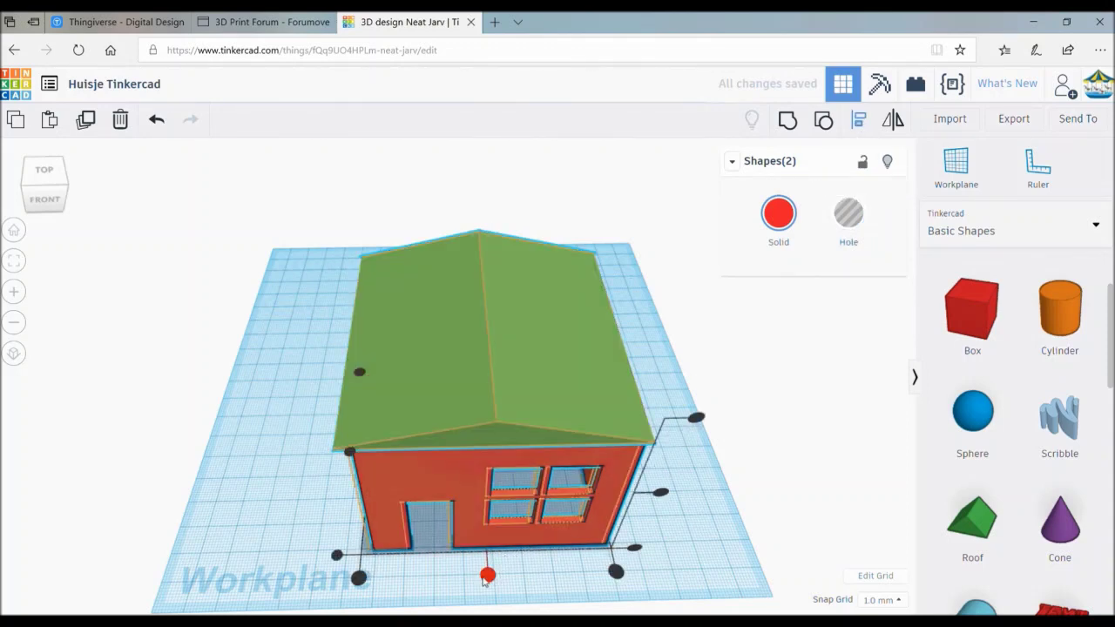
left_click(487, 577)
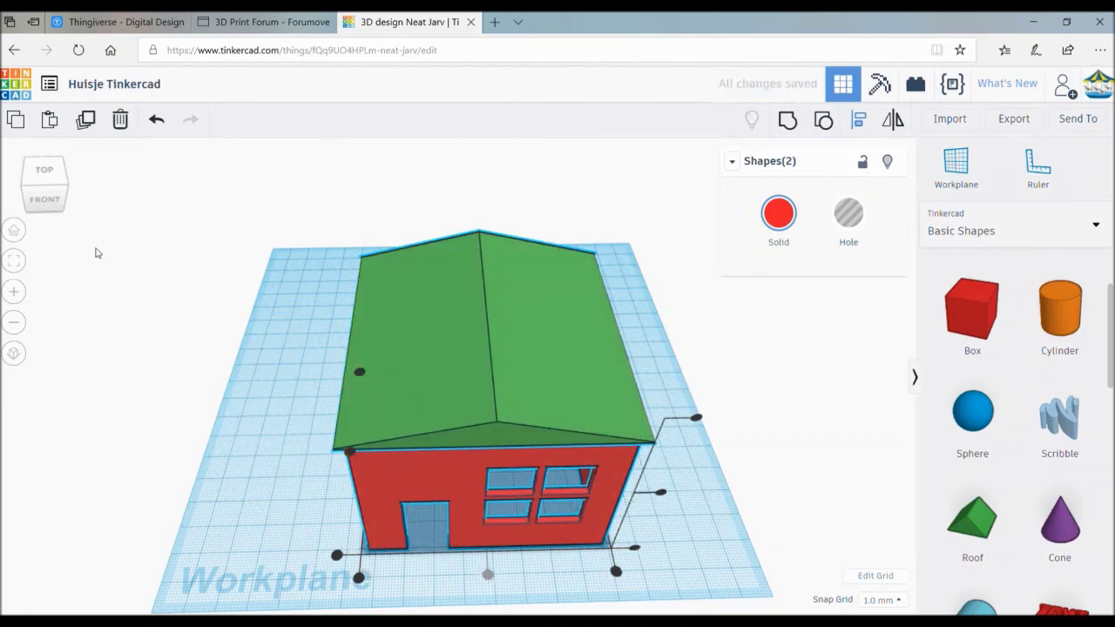
left_click(52, 198)
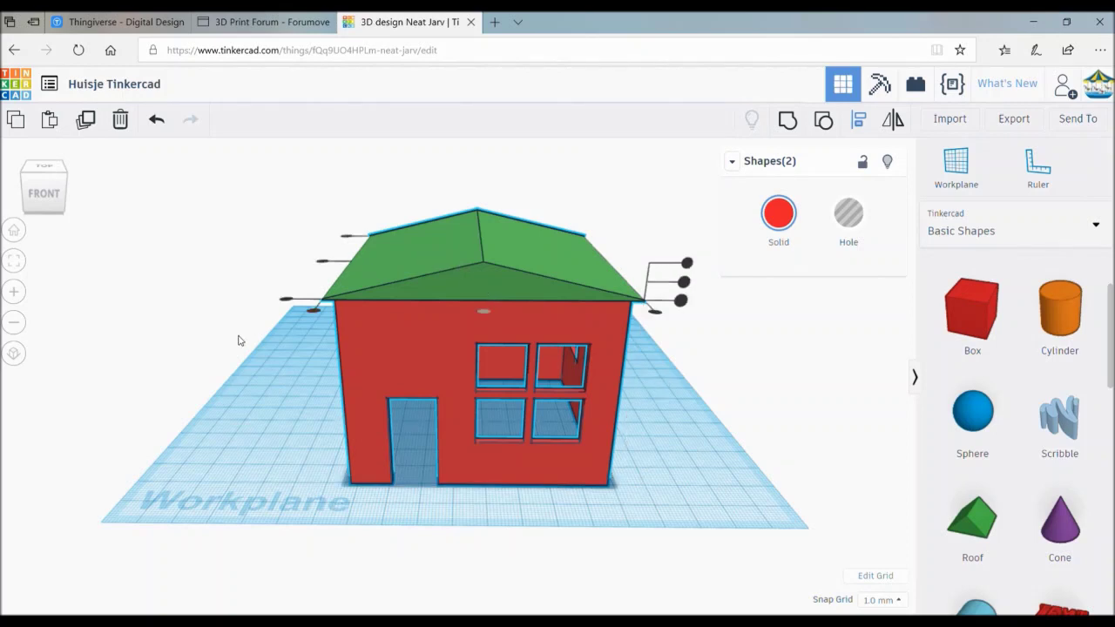
Set the roof height to 45 mm (after trying 30), then select roof and walls together.
left_click(267, 410)
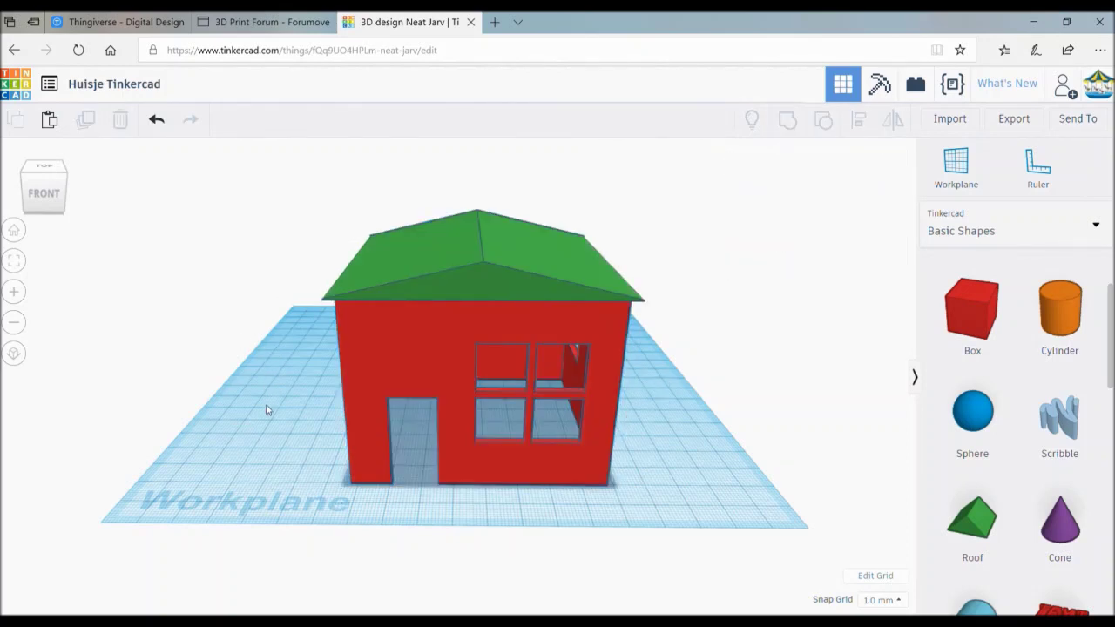
left_click(452, 296)
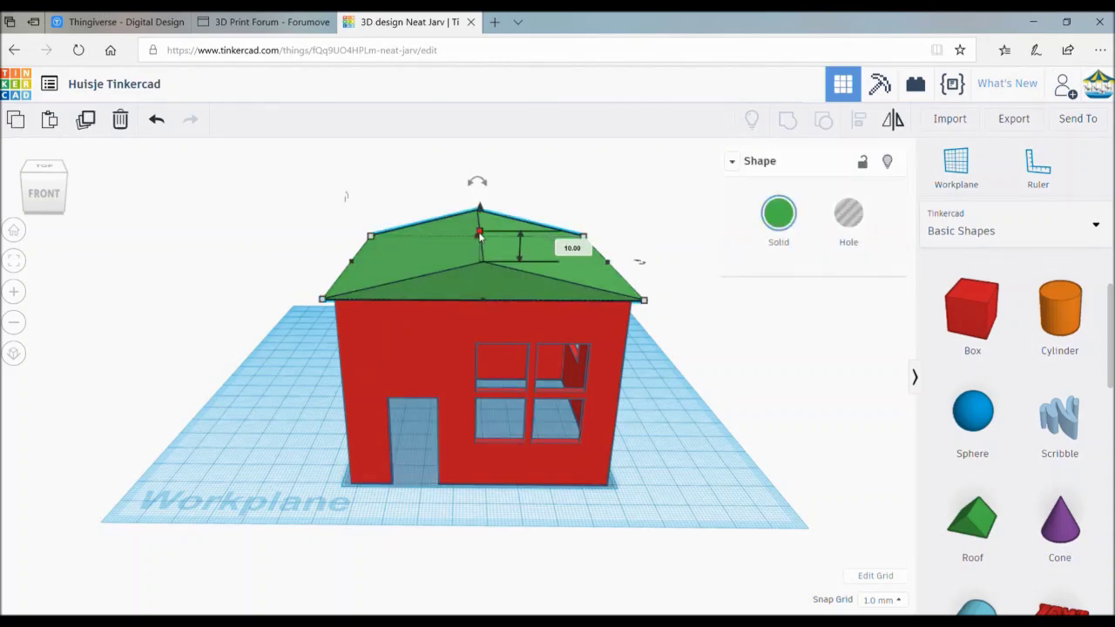
left_click(568, 249)
type("30")
key("Return")
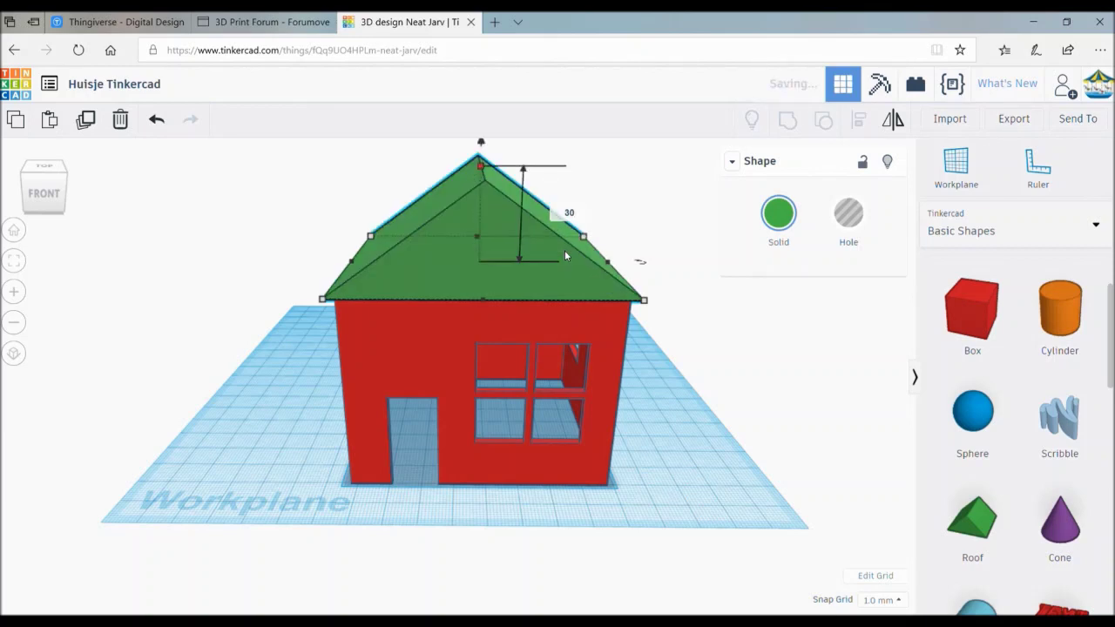
type("45")
key("Return")
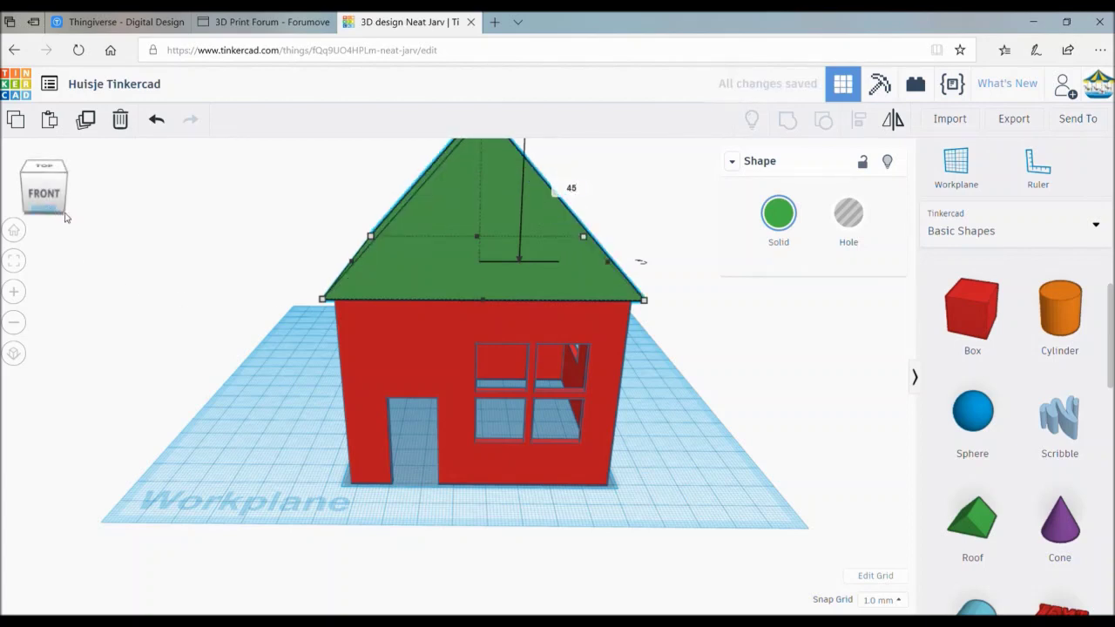
mouse_move(65, 217)
left_mouse_down()
mouse_move(90, 212)
mouse_move(61, 199)
mouse_move(48, 214)
left_mouse_up()
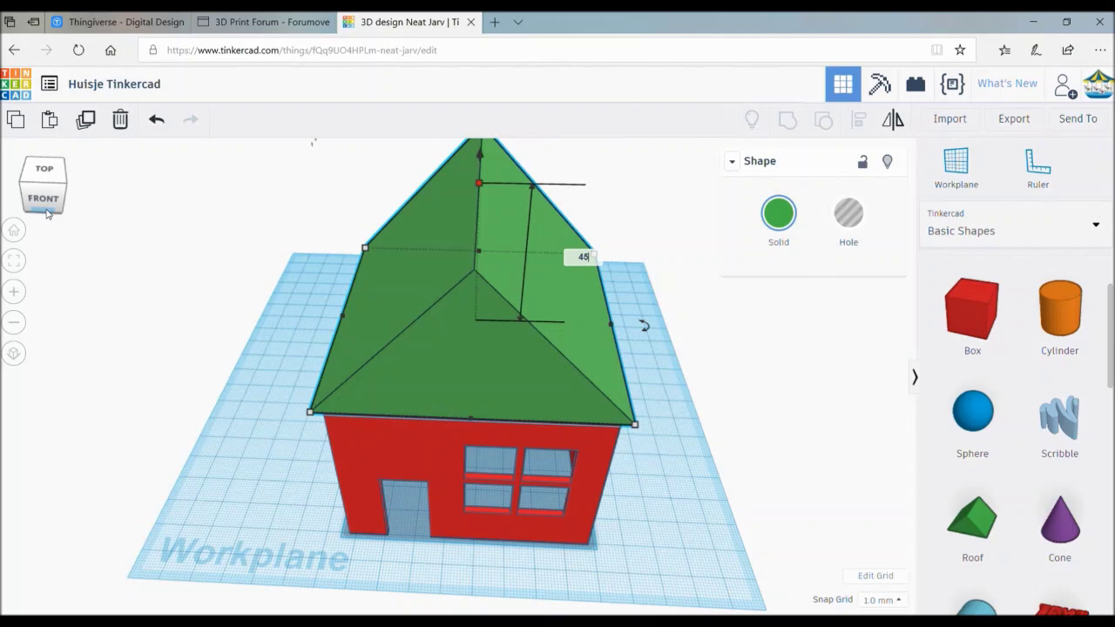
key("Return")
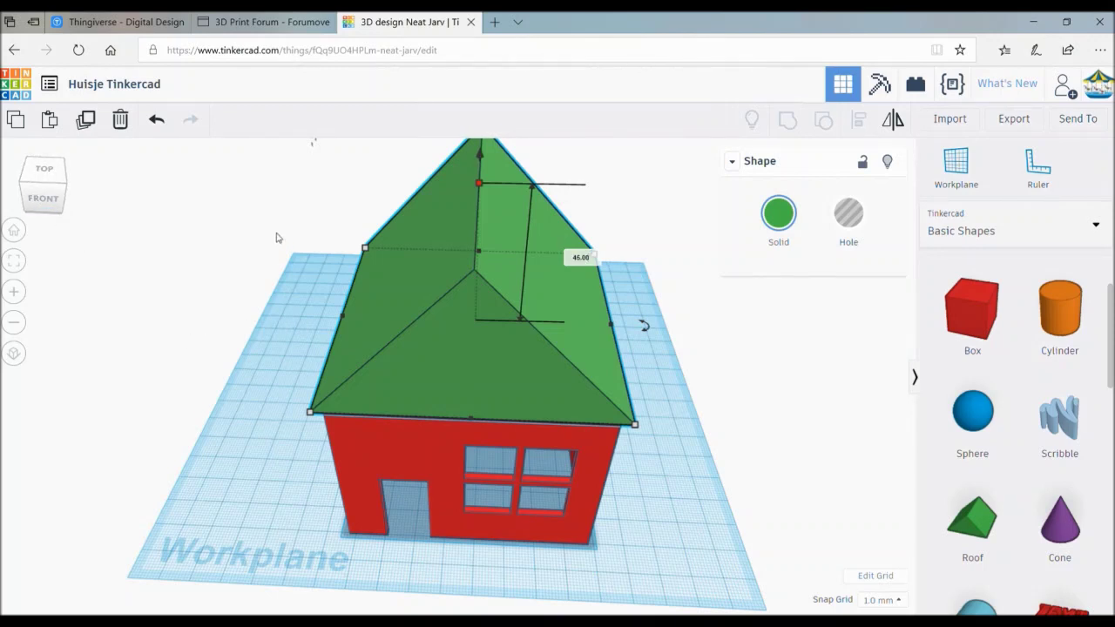
left_click_drag(288, 233, 507, 494)
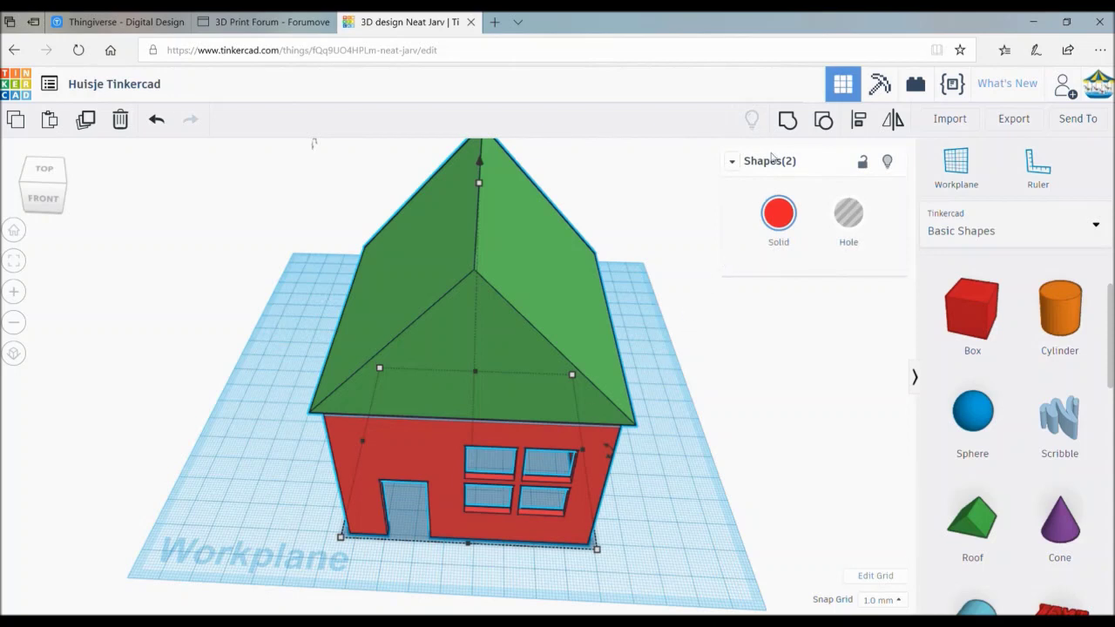
Group the selected roof and walls into one solid red house shape.
left_click(789, 122)
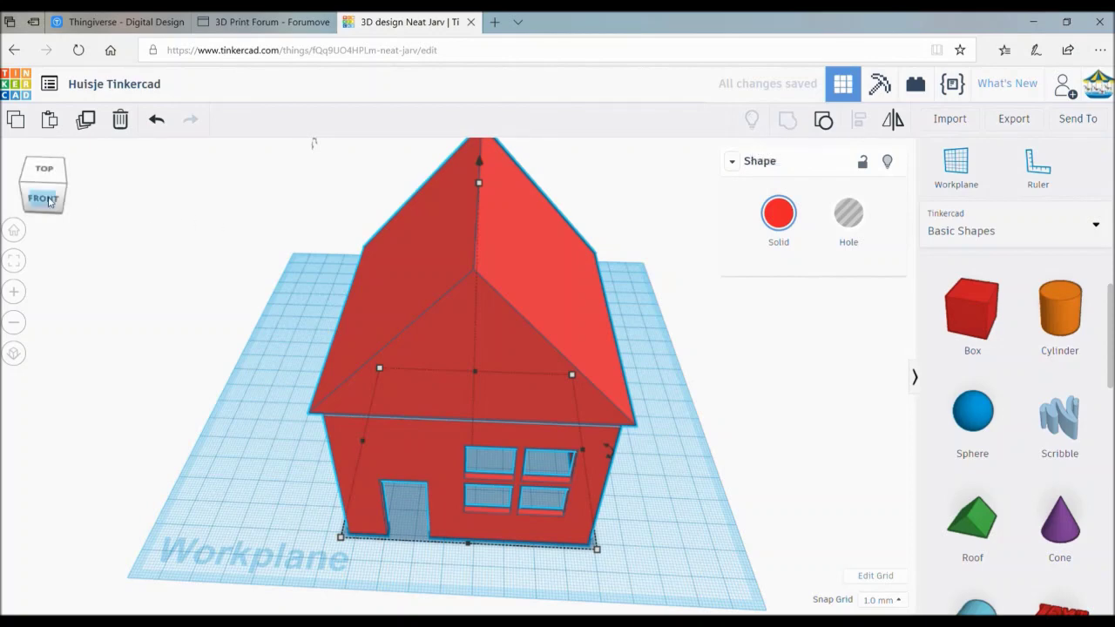
mouse_move(50, 201)
left_mouse_down()
mouse_move(72, 178)
mouse_move(28, 201)
mouse_move(42, 184)
mouse_move(42, 199)
left_mouse_up()
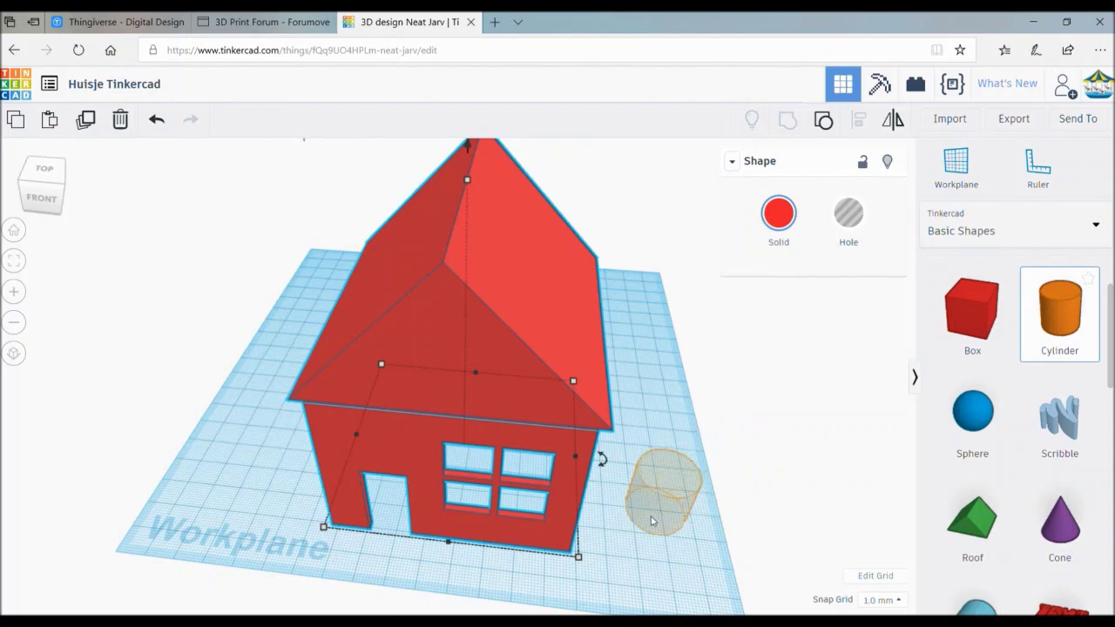
Raise the orange cylinder's Sides setting from 20 to 64, then deselect it.
left_click(652, 521)
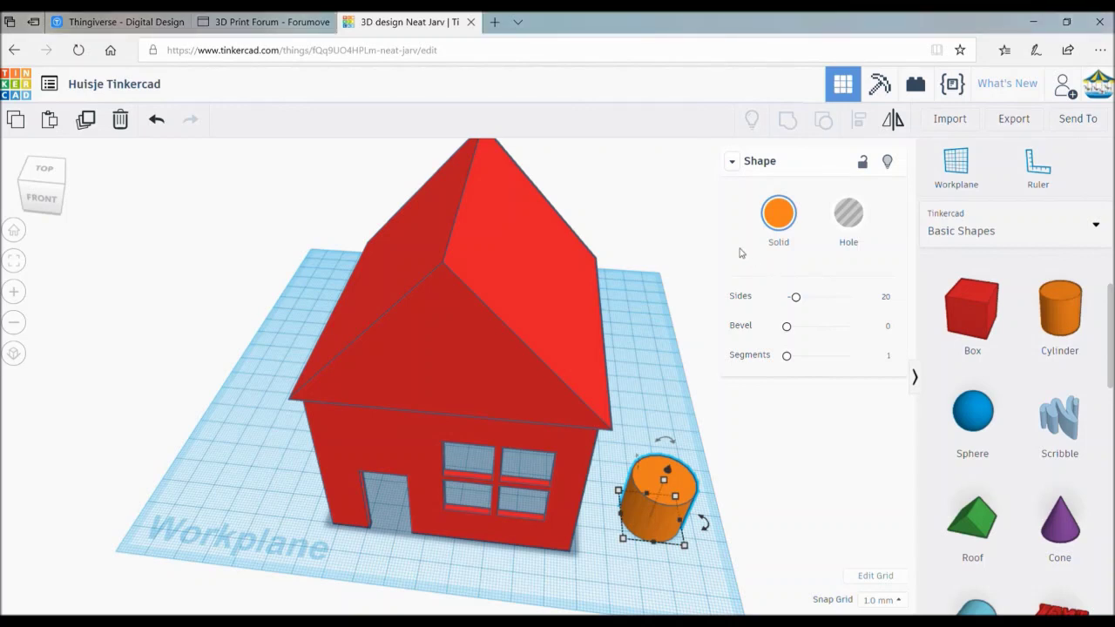
left_click_drag(796, 298, 904, 315)
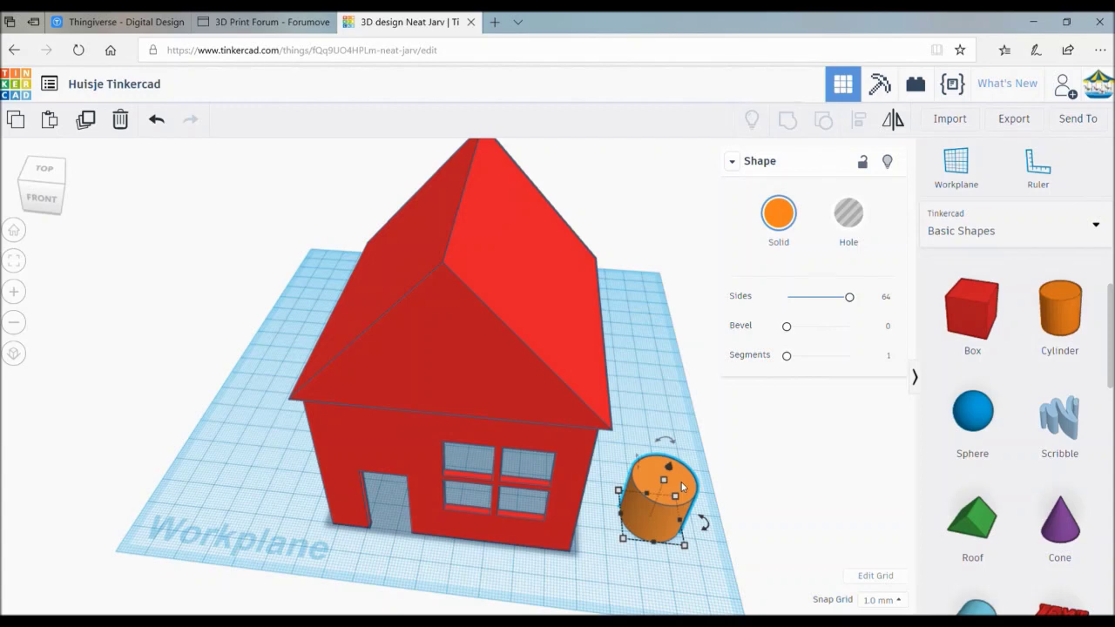
left_click(655, 392)
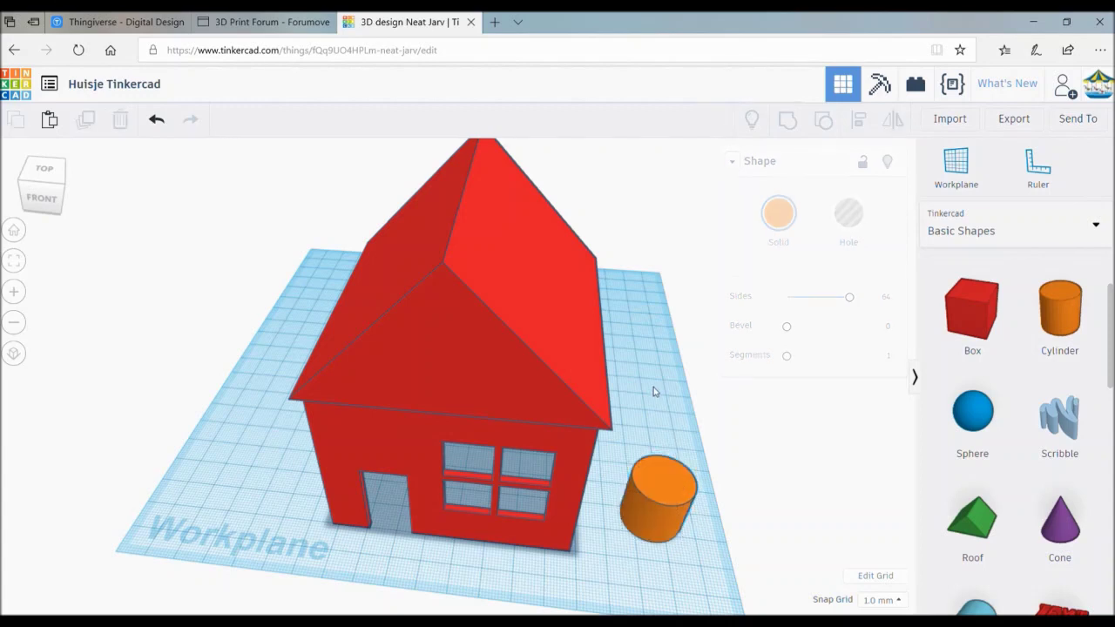
Duplicate the orange cylinder just behind itself, turn the copy into a hole, and reselect the original.
mouse_move(690, 497)
left_mouse_down()
mouse_move(725, 497)
mouse_move(682, 418)
left_mouse_up()
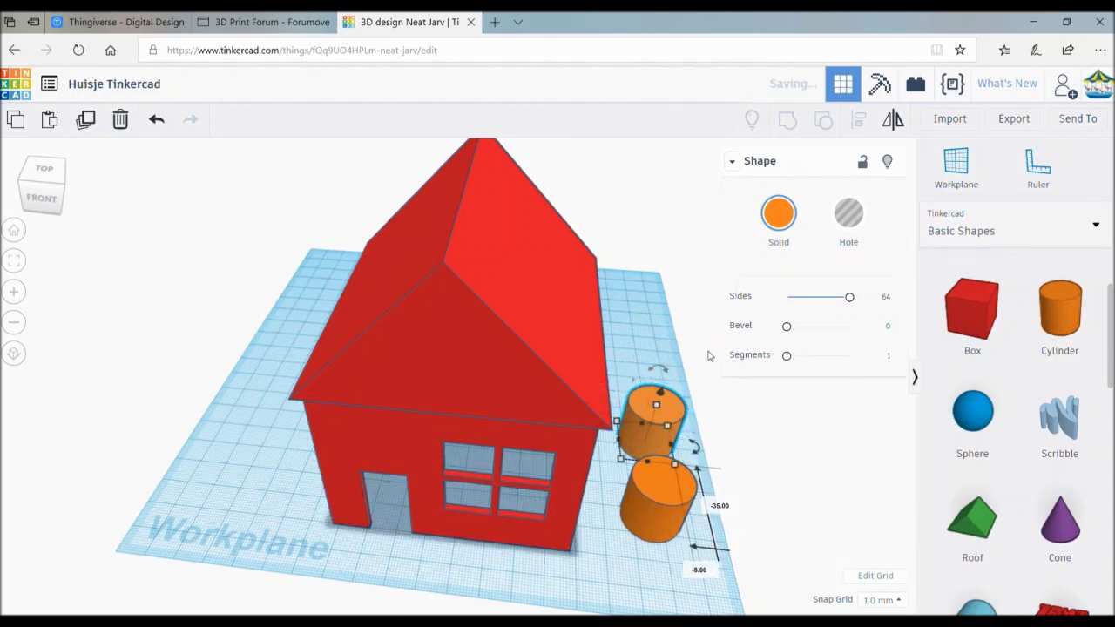
left_click(856, 228)
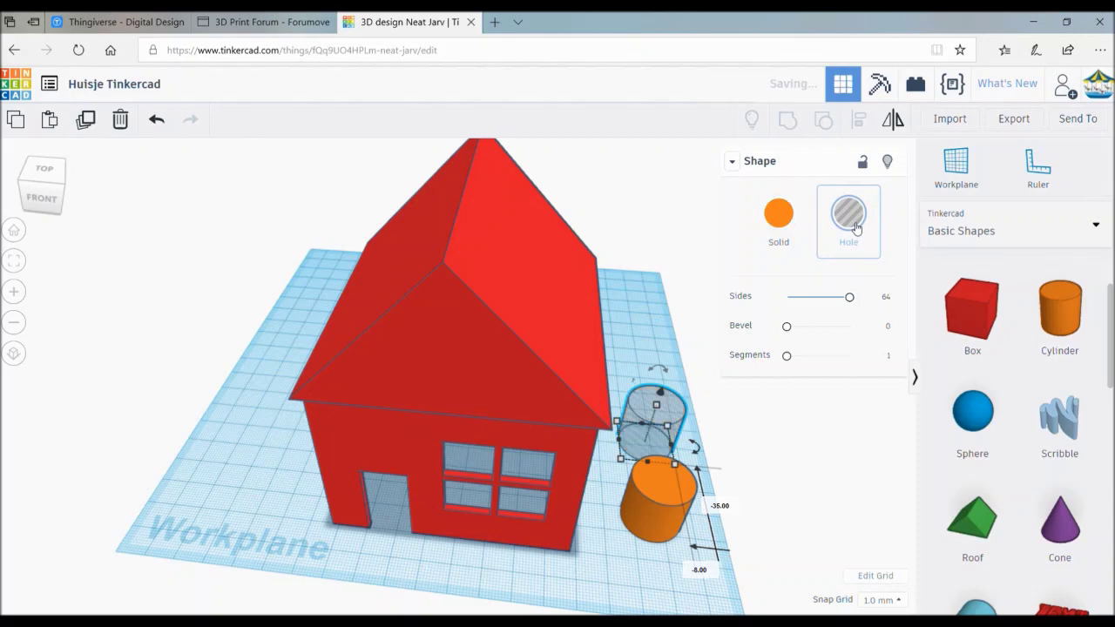
left_click(662, 517)
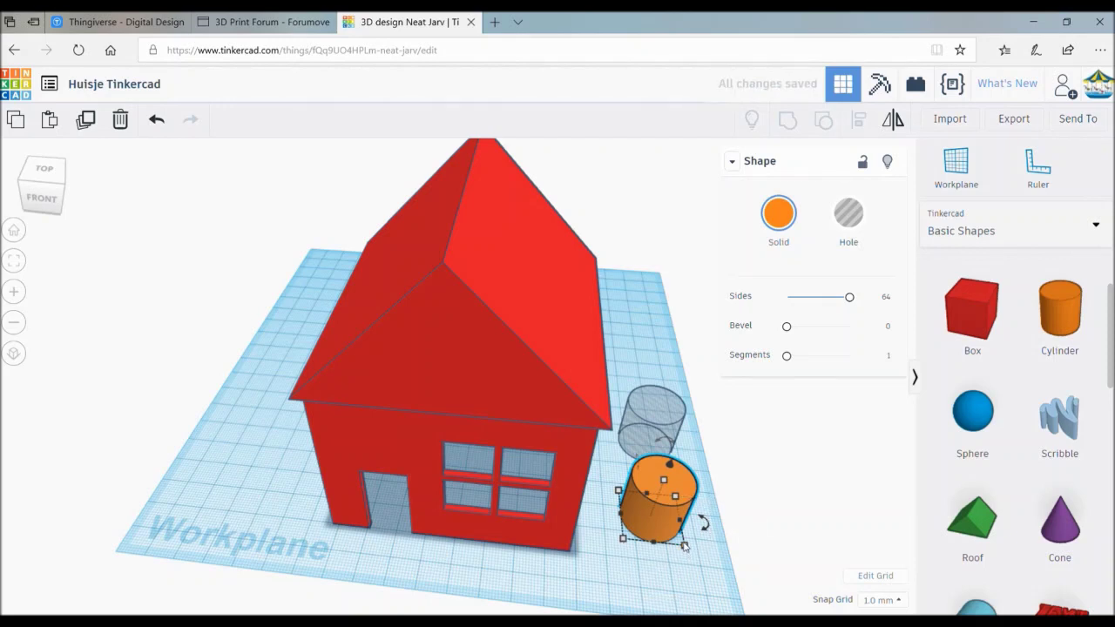
left_click(686, 551)
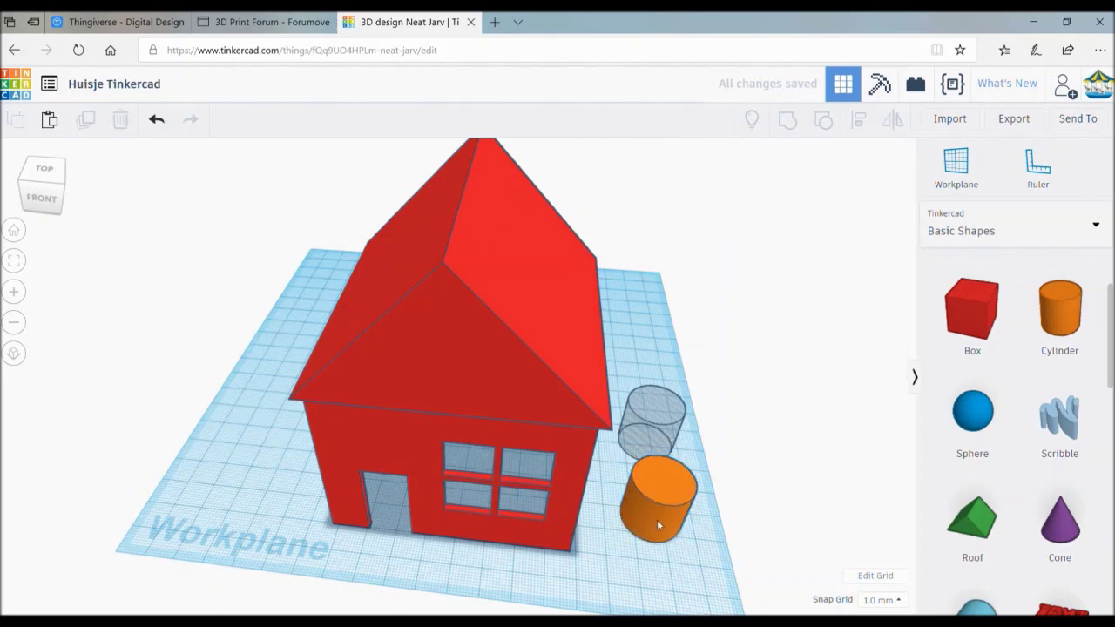
left_click(658, 523)
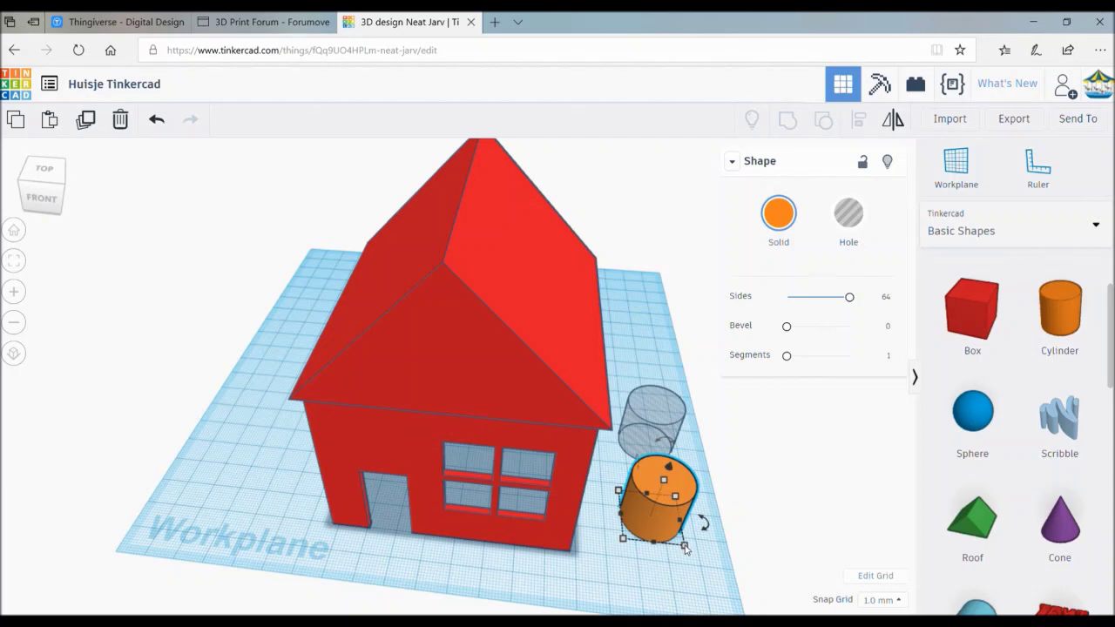
Resize the hole cylinder to 16 mm wide and 16 mm long.
left_click(668, 424)
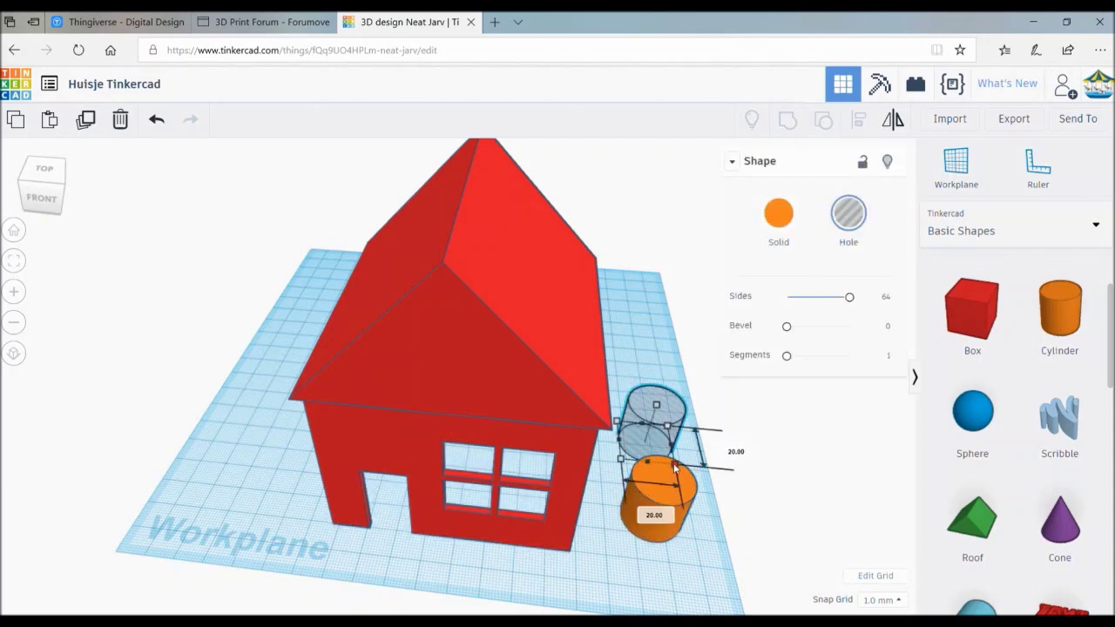
left_click(660, 515)
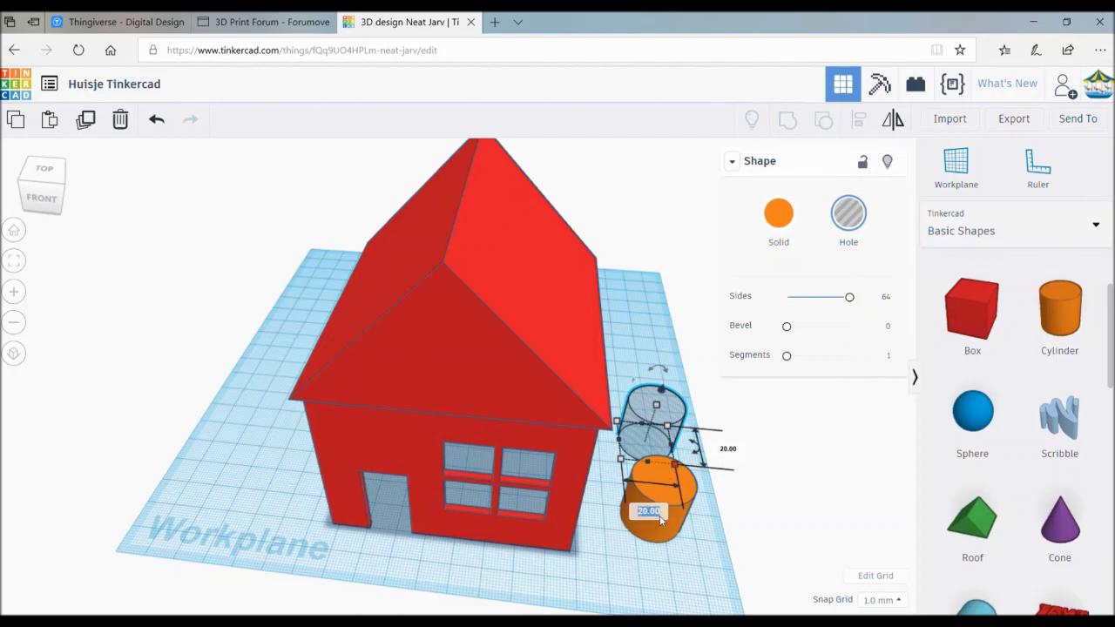
type("16")
key("Return")
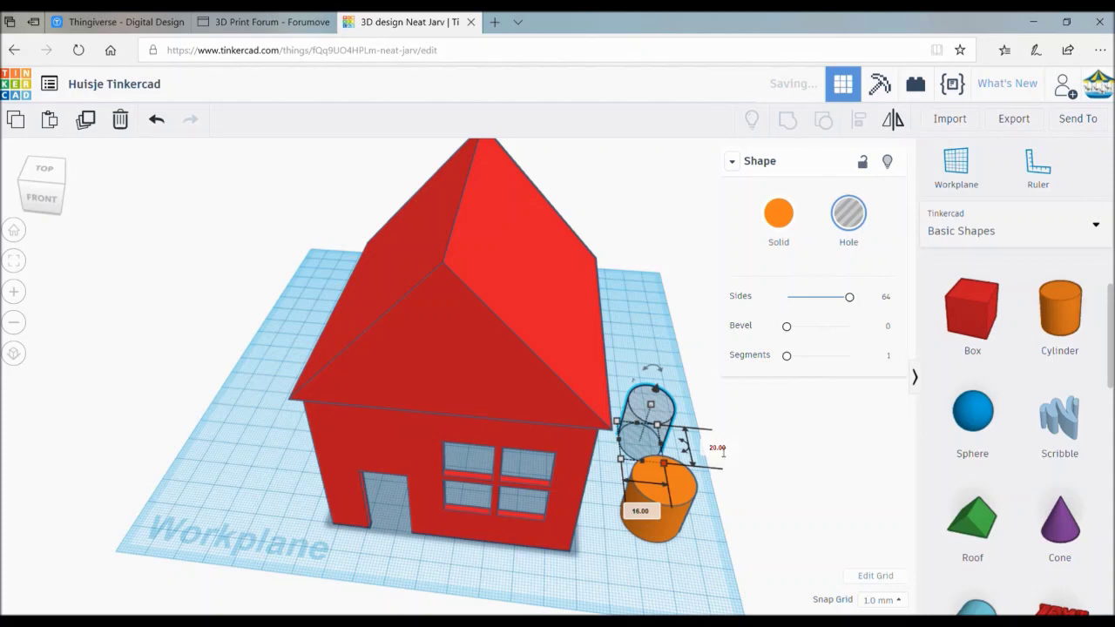
left_click(720, 448)
type("16")
key("Return")
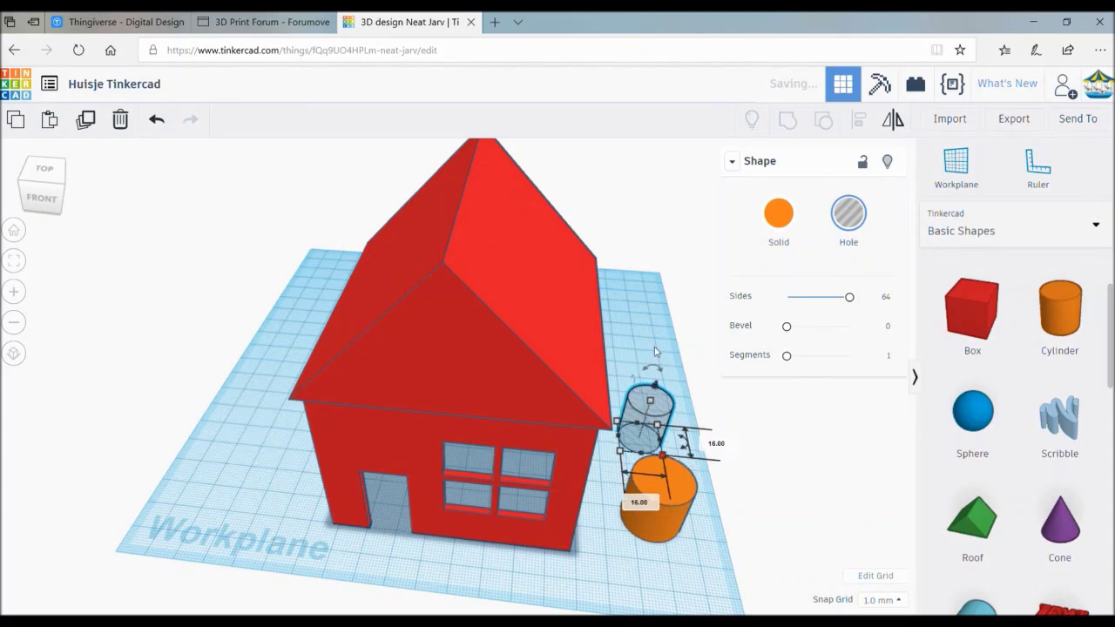
Move the hole into the orange cylinder and select both shapes.
left_click(661, 360)
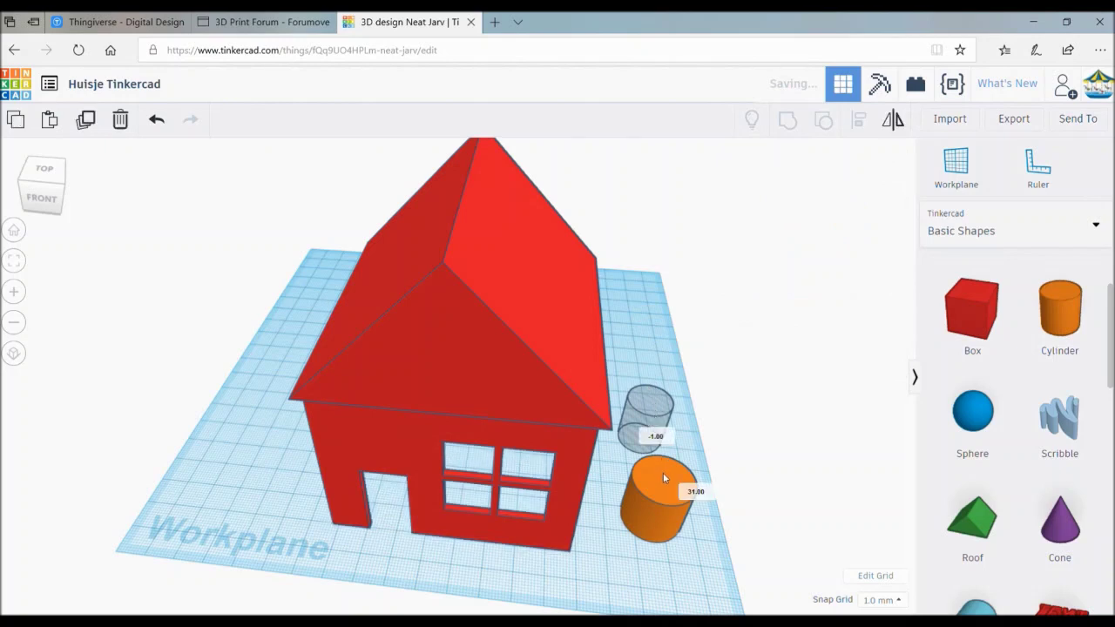
left_click_drag(654, 409, 671, 490)
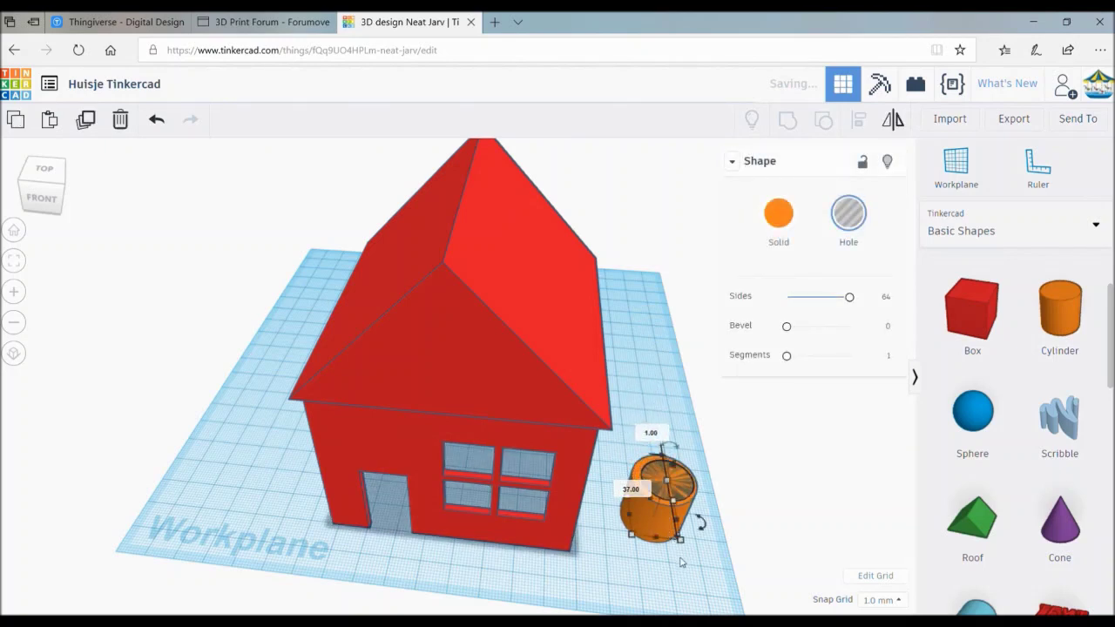
left_click_drag(697, 576, 614, 454)
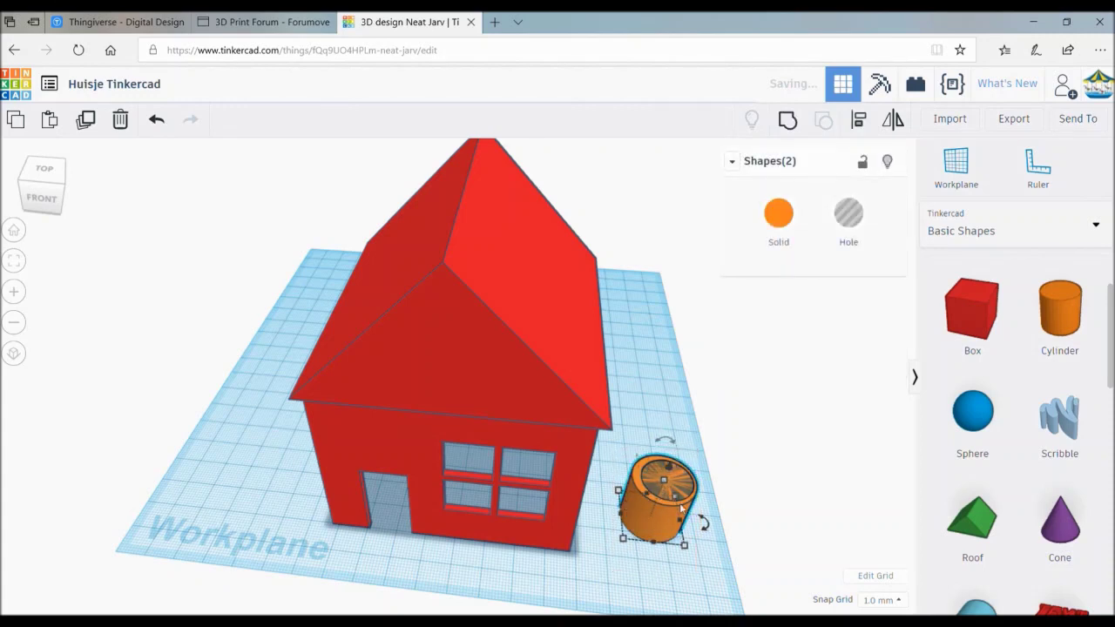
Centre-align the hole and the orange cylinder on both horizontal axes.
left_click(862, 127)
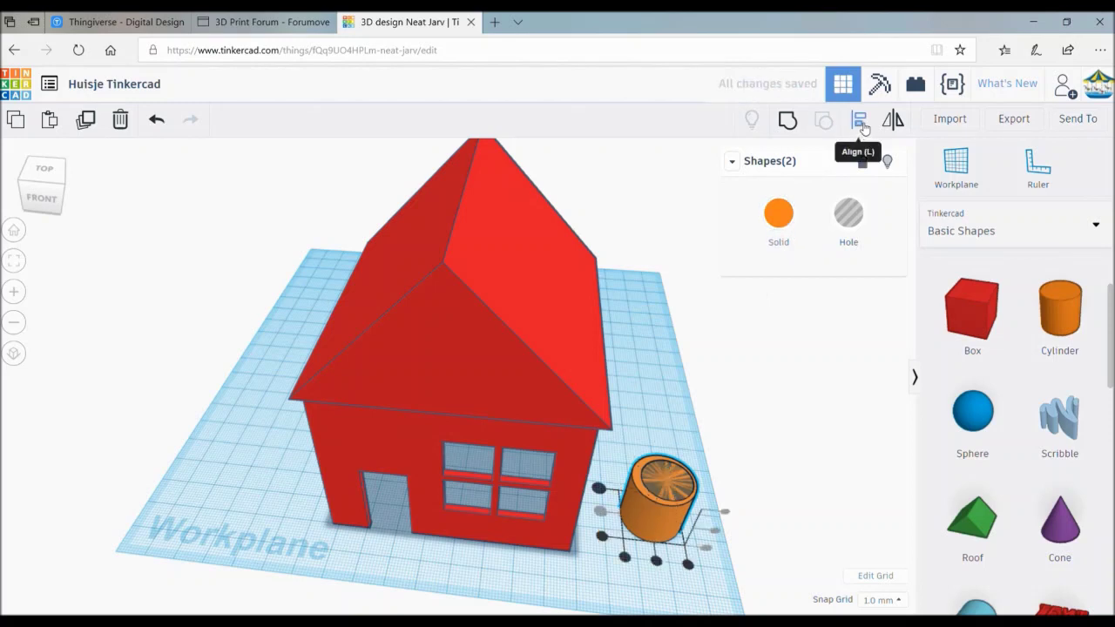
left_click(656, 559)
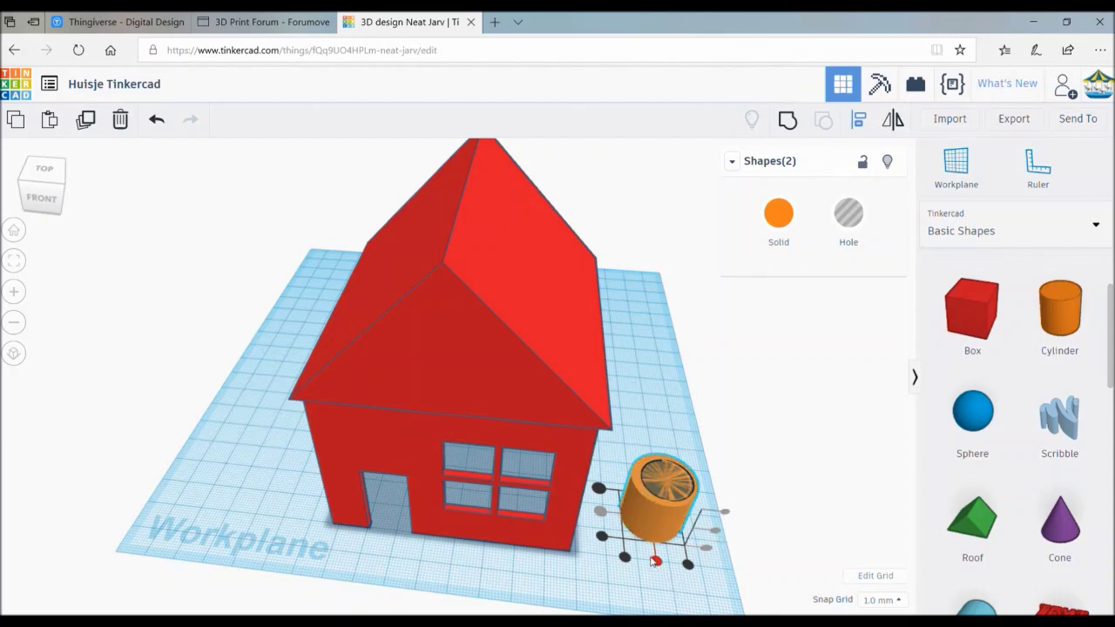
left_click(656, 562)
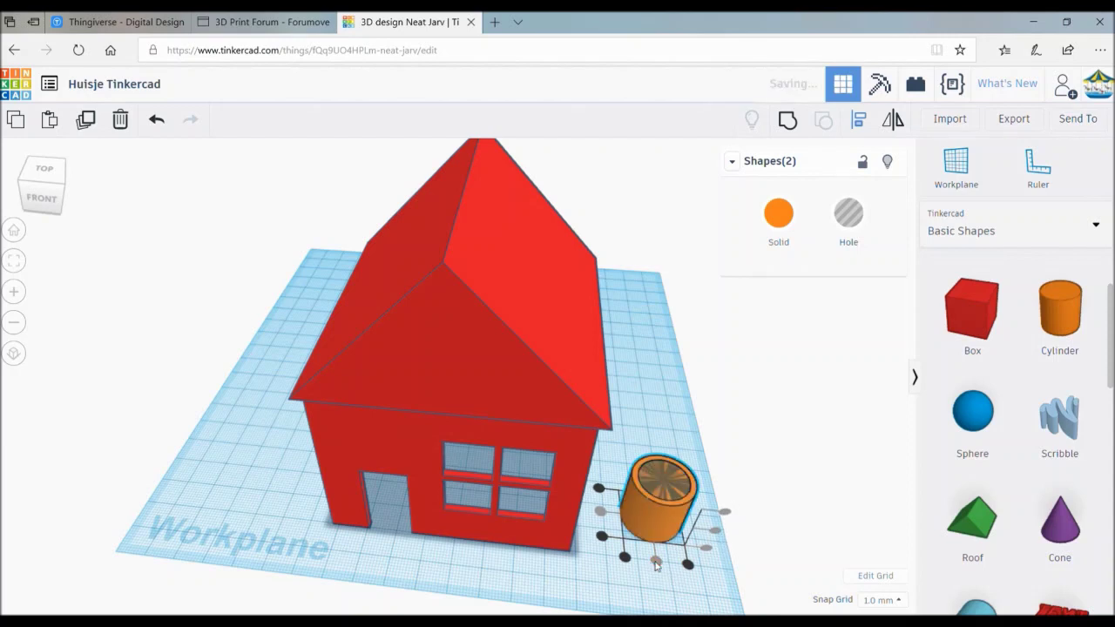
Group the hole and cylinder into one hollow orange tube, viewed from an elevated front angle.
left_click(635, 593)
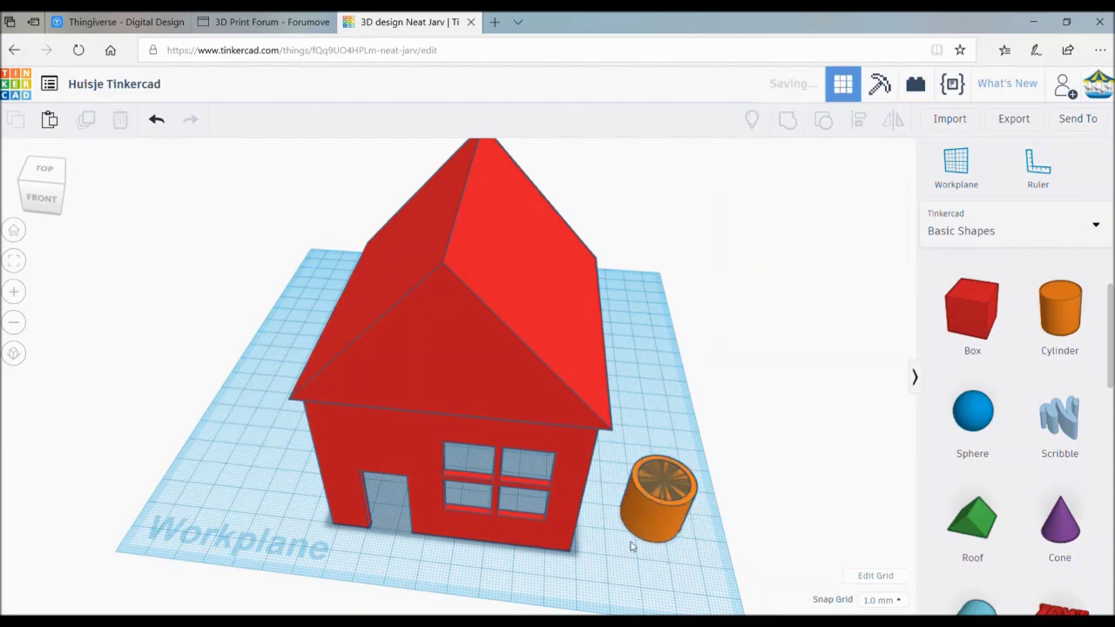
left_click_drag(687, 522, 696, 530)
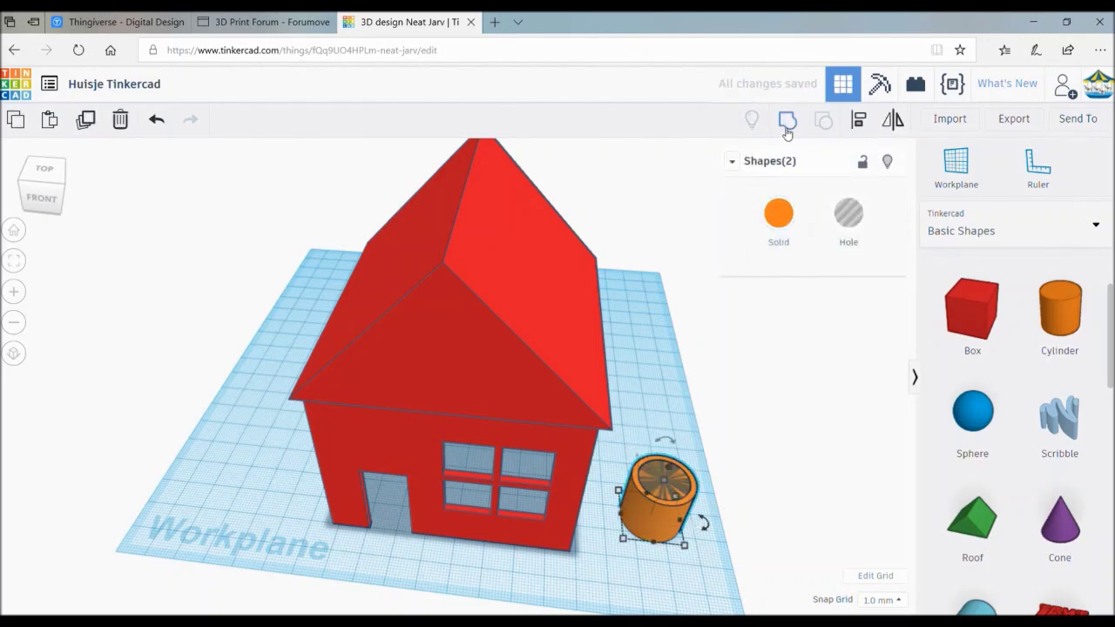
left_click(787, 121)
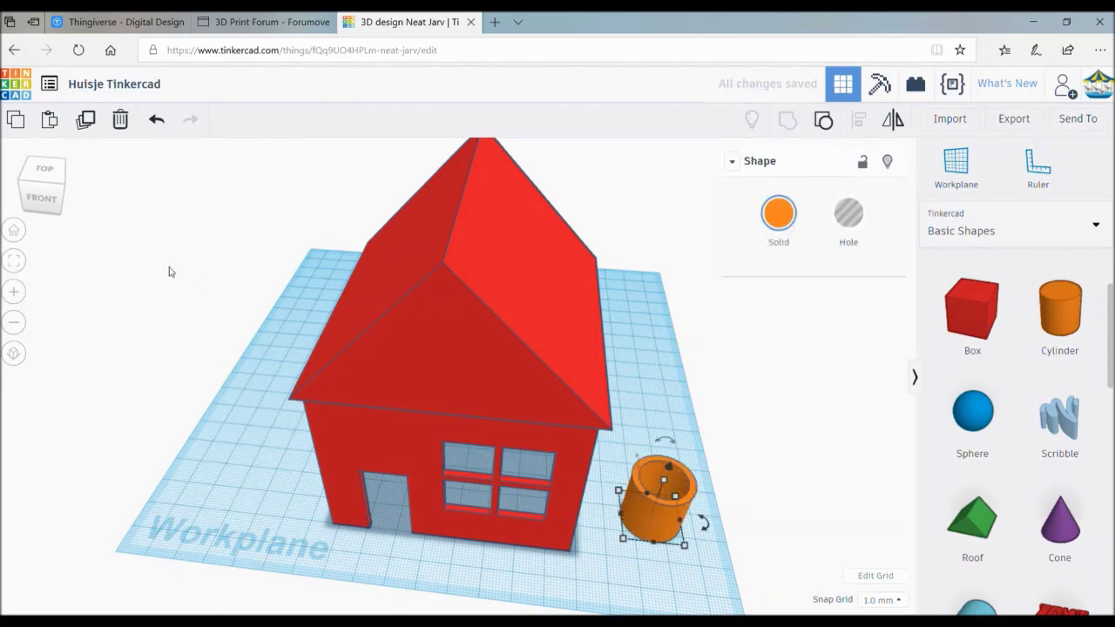
left_click(47, 193)
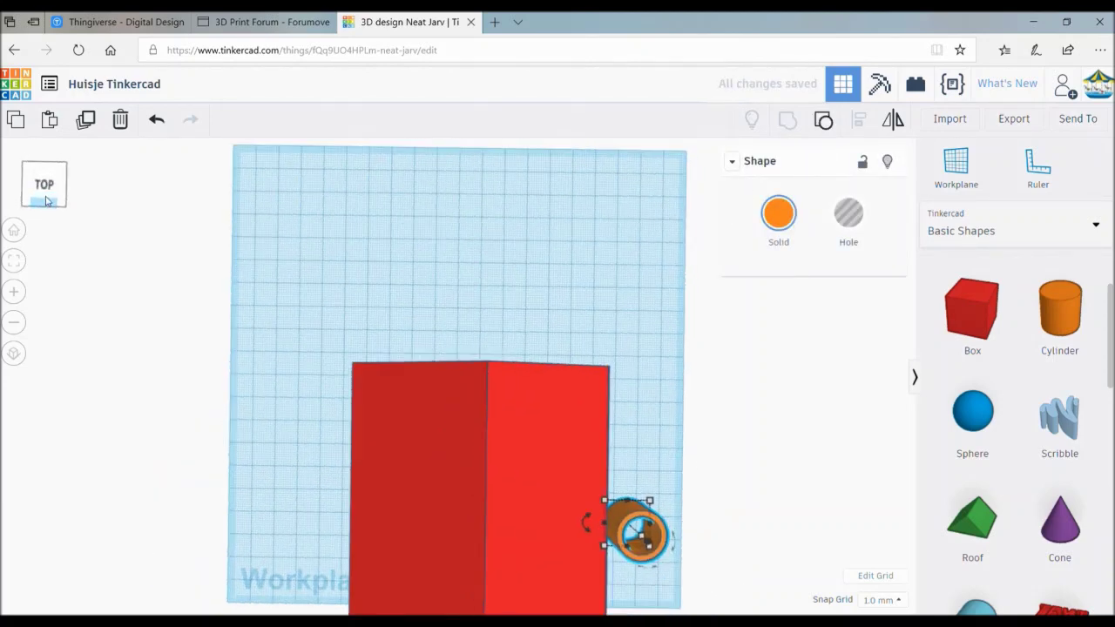
left_click(47, 198)
left_click(43, 192)
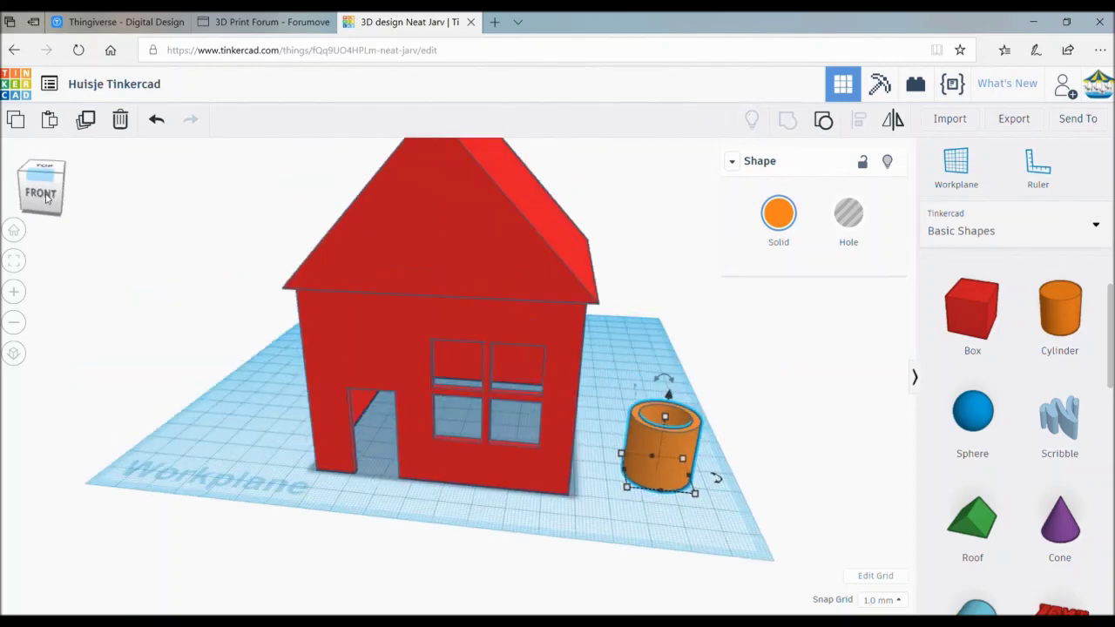
left_click(46, 204)
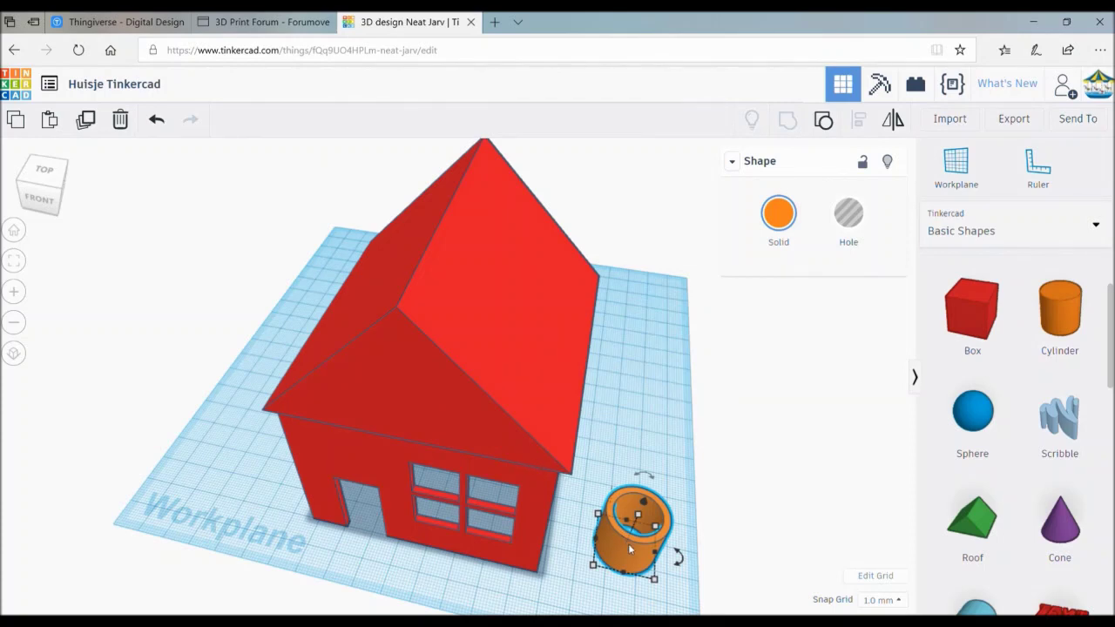
mouse_move(597, 514)
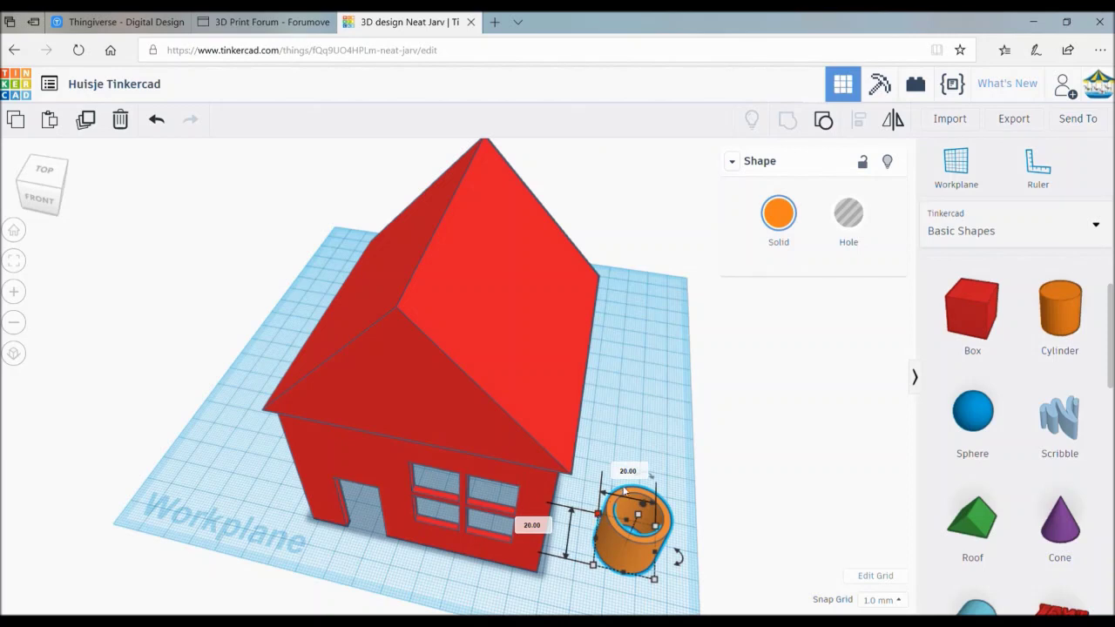
Shrink the tube's footprint to 10 × 10 mm.
left_click(624, 468)
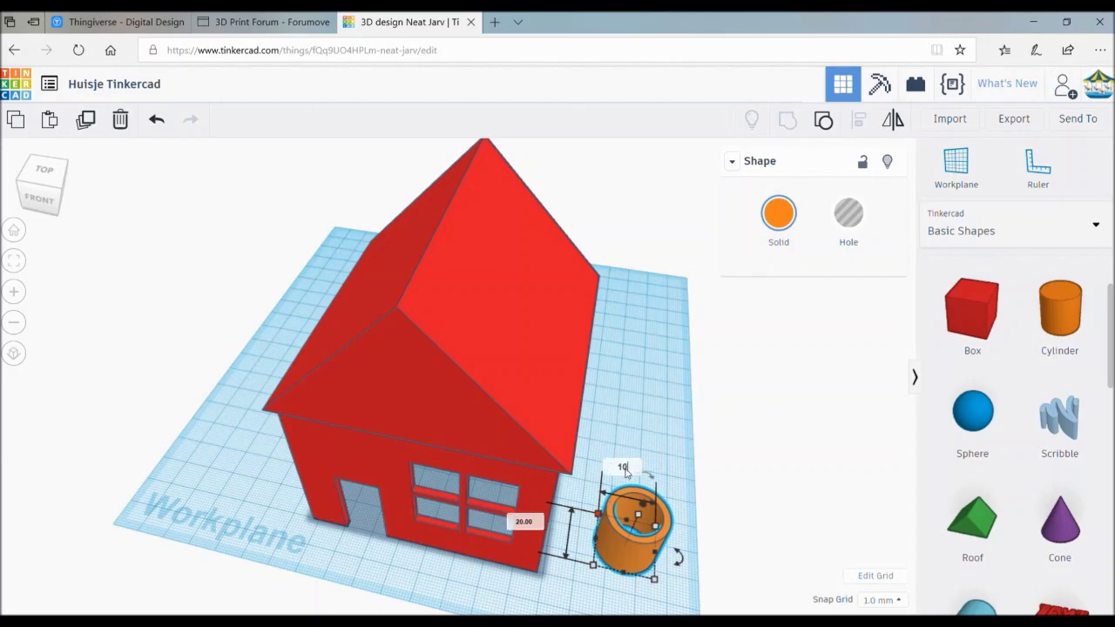
type("10")
key("Return")
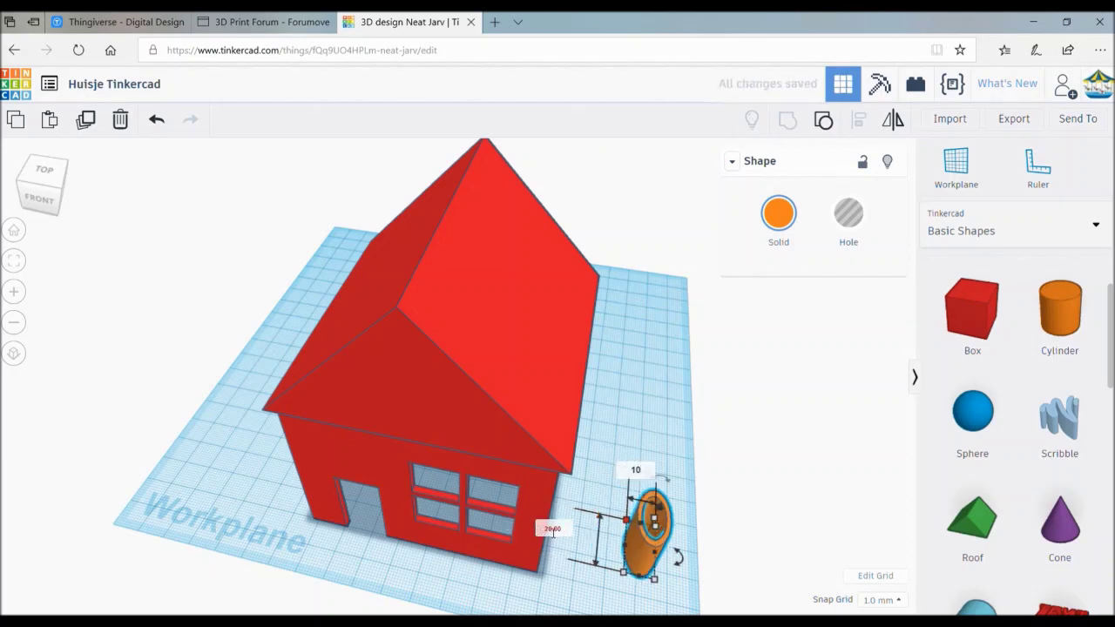
left_click(550, 530)
type("10")
key("Return")
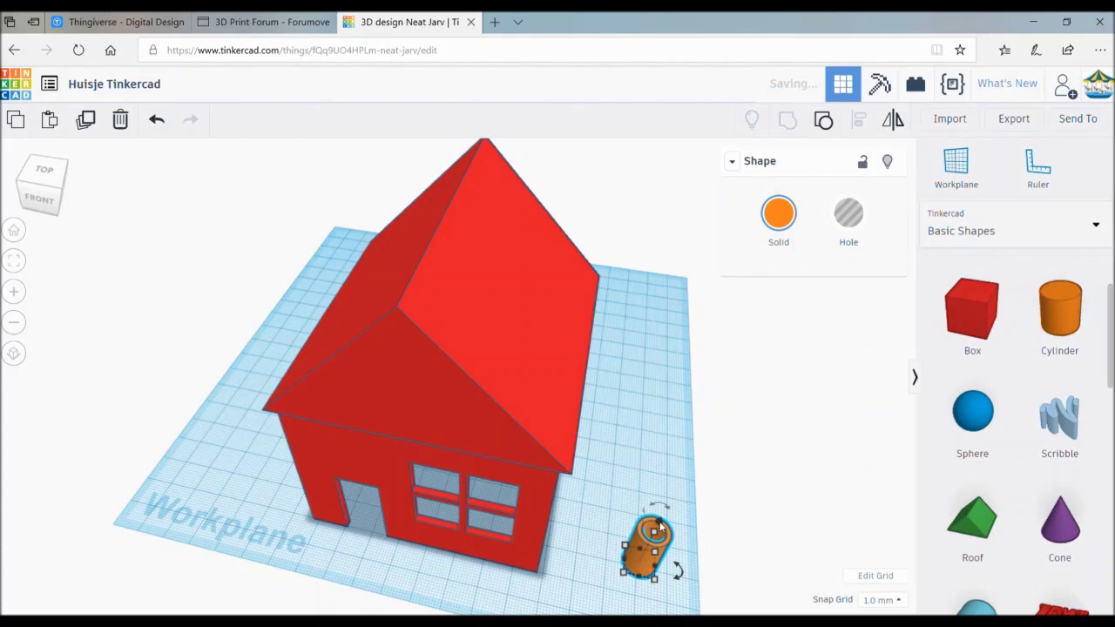
Move the tube with a 60 mm position offset toward the roof area.
left_click_drag(660, 525, 675, 493)
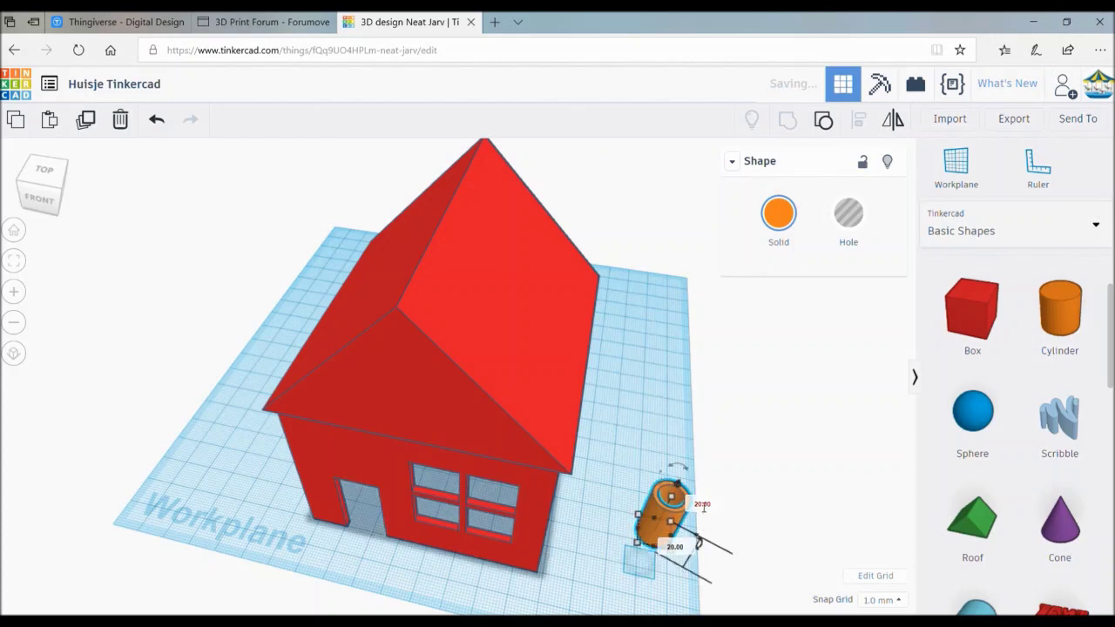
left_click(701, 504)
type("60")
key("Return")
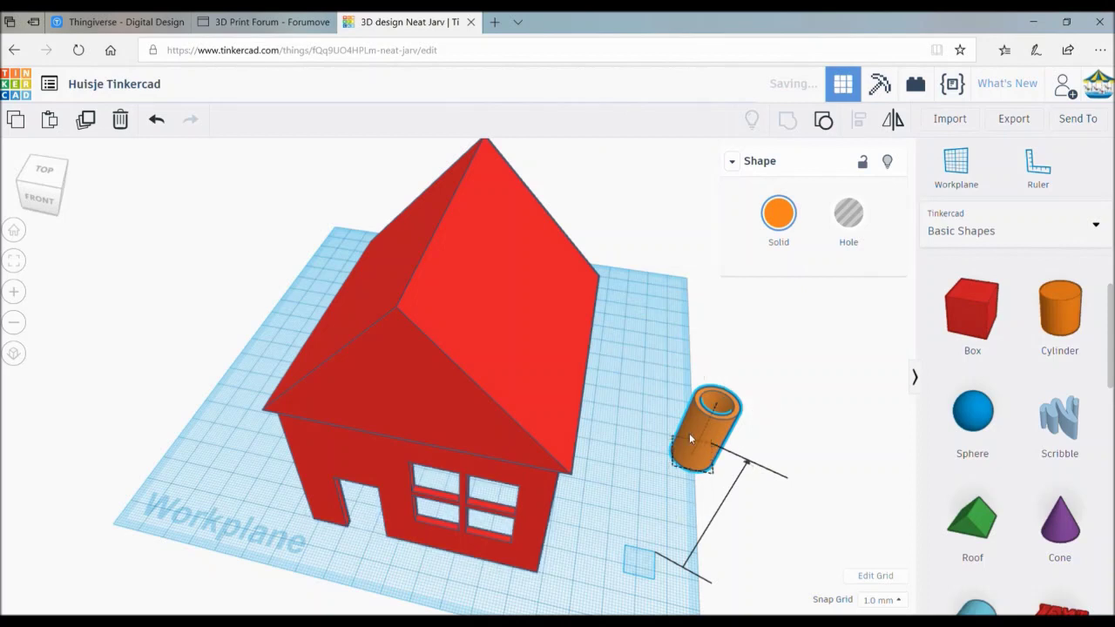
mouse_move(689, 433)
left_mouse_down()
mouse_move(558, 385)
mouse_move(550, 332)
mouse_move(624, 345)
left_mouse_up()
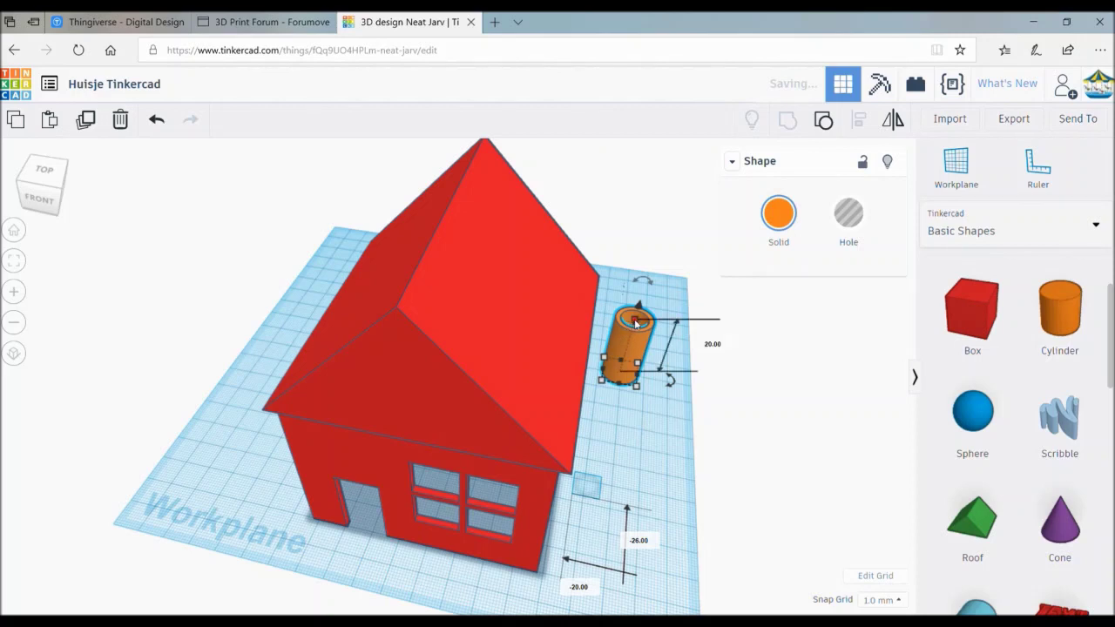
Set the tube's height to 40 mm.
left_click(718, 348)
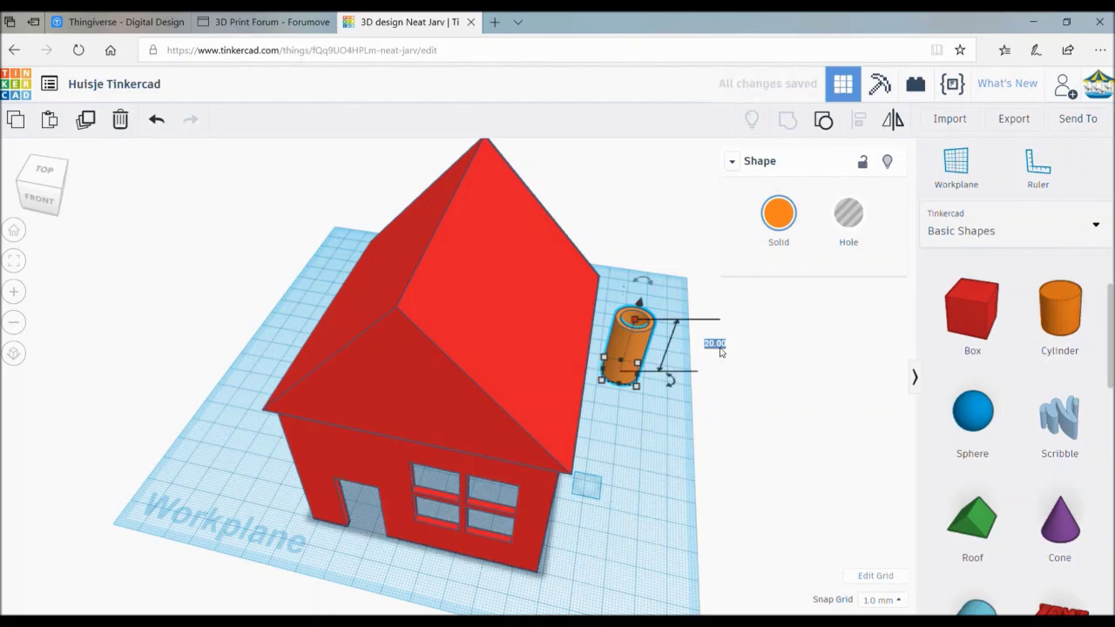
type("40")
key("Return")
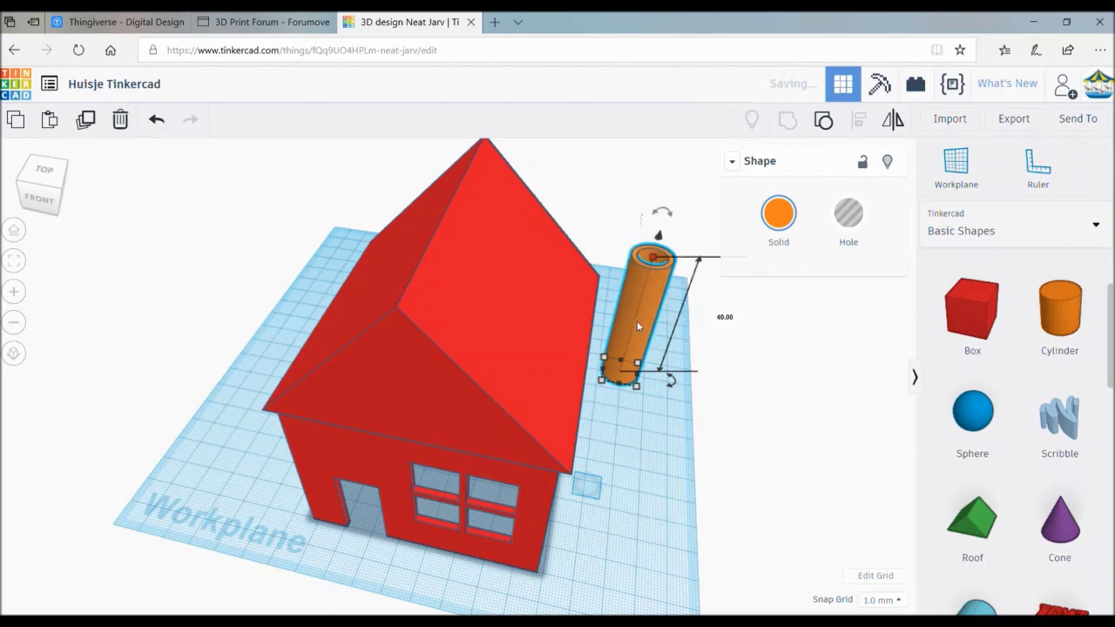
Slide the chimney up the roof slope and set its height to 60.
left_click_drag(637, 320, 532, 281)
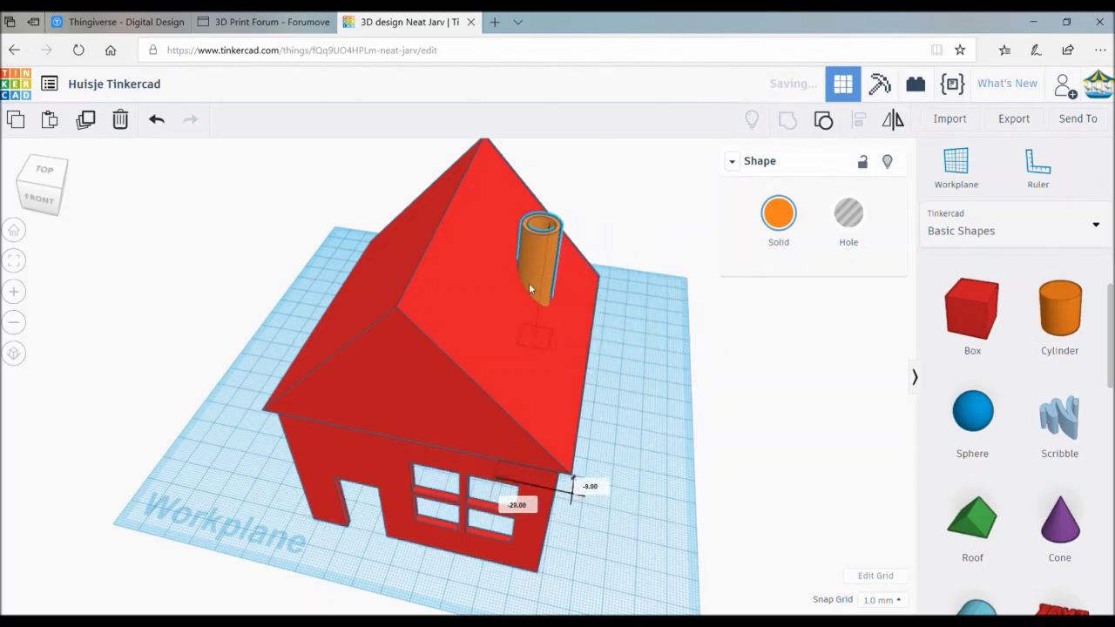
left_click_drag(539, 273, 517, 256)
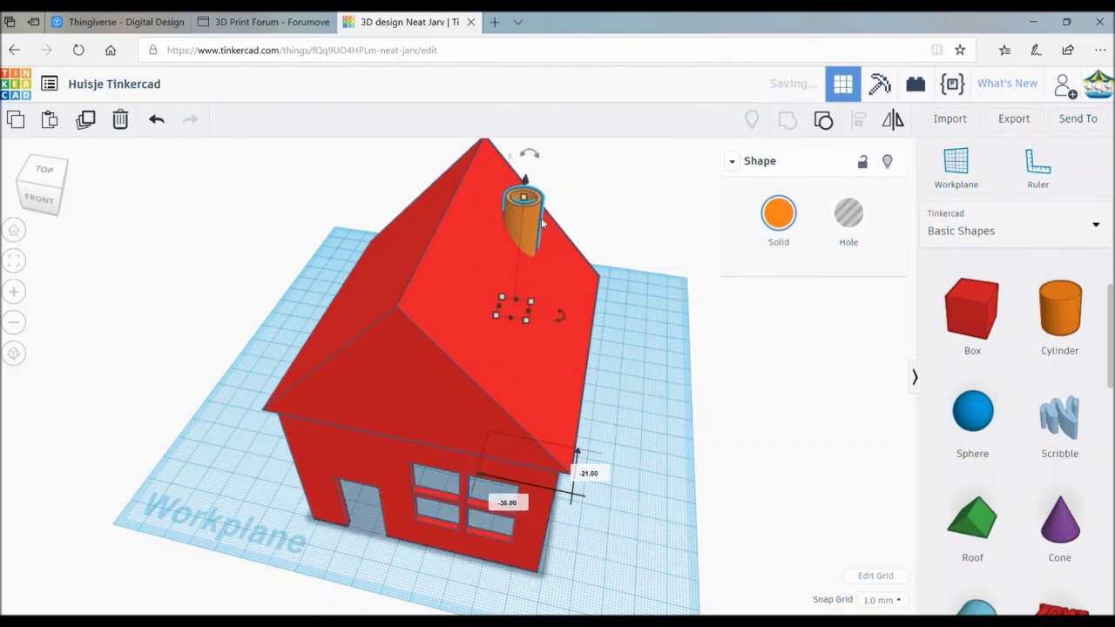
mouse_move(524, 197)
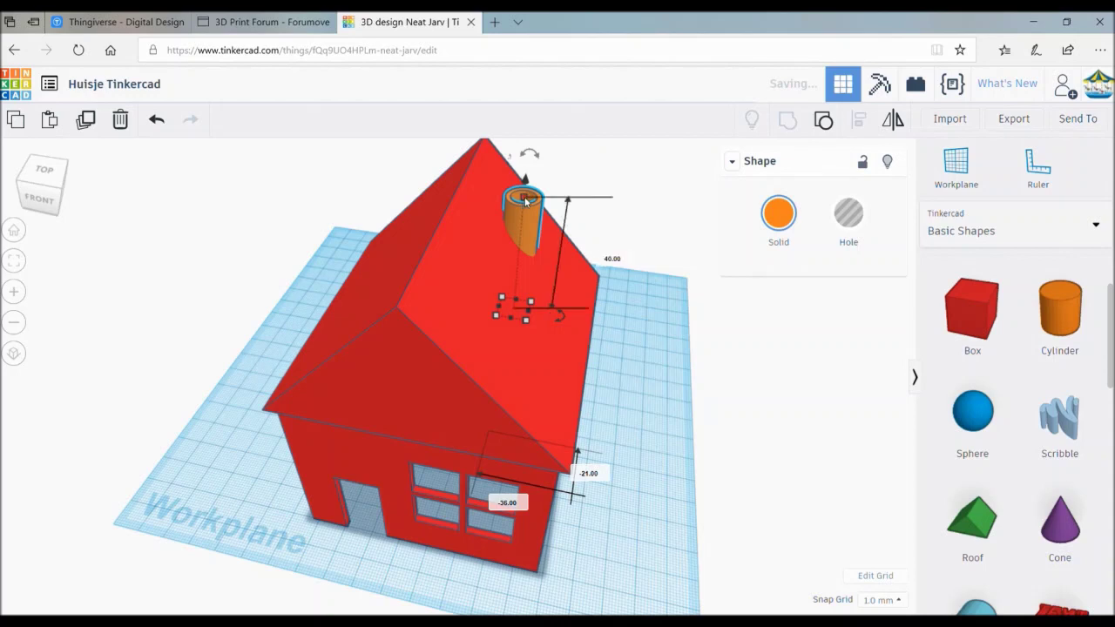
left_click(612, 260)
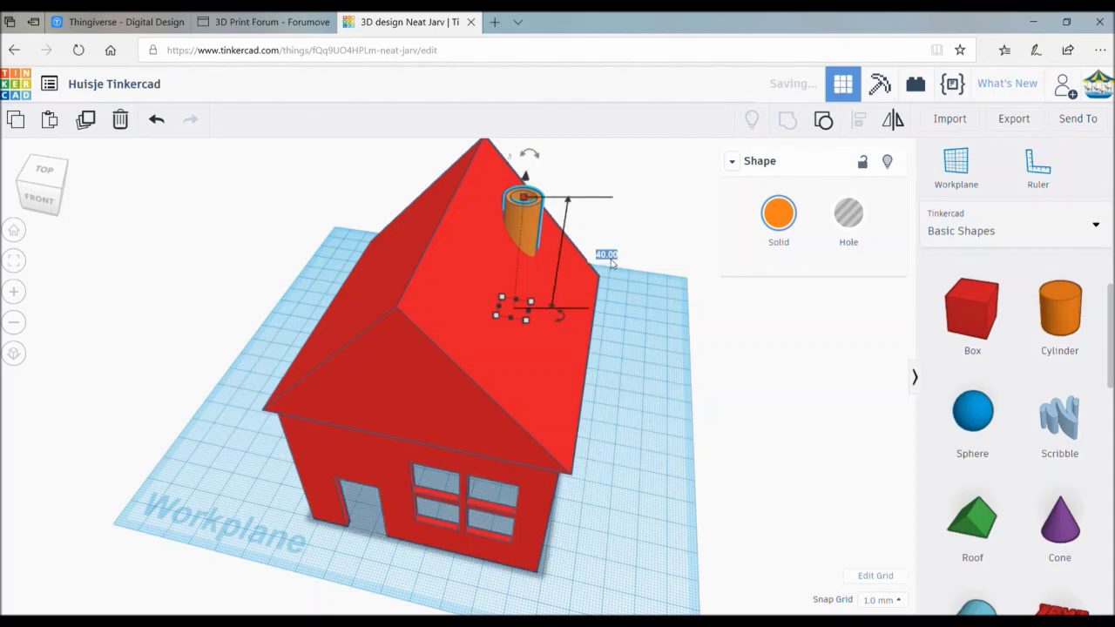
type("60")
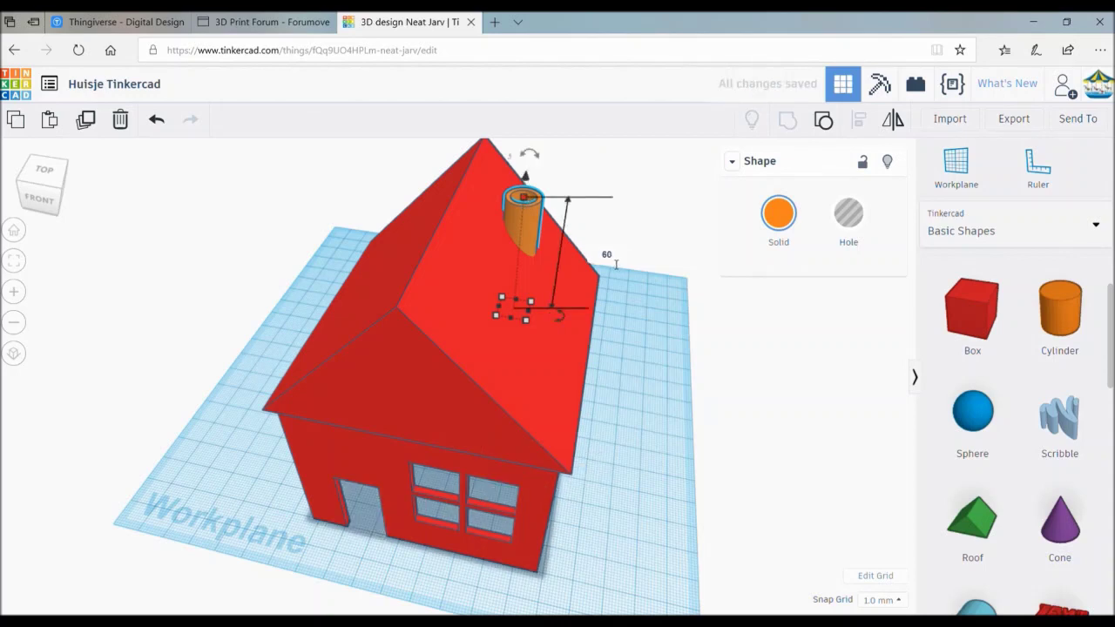
key("Return")
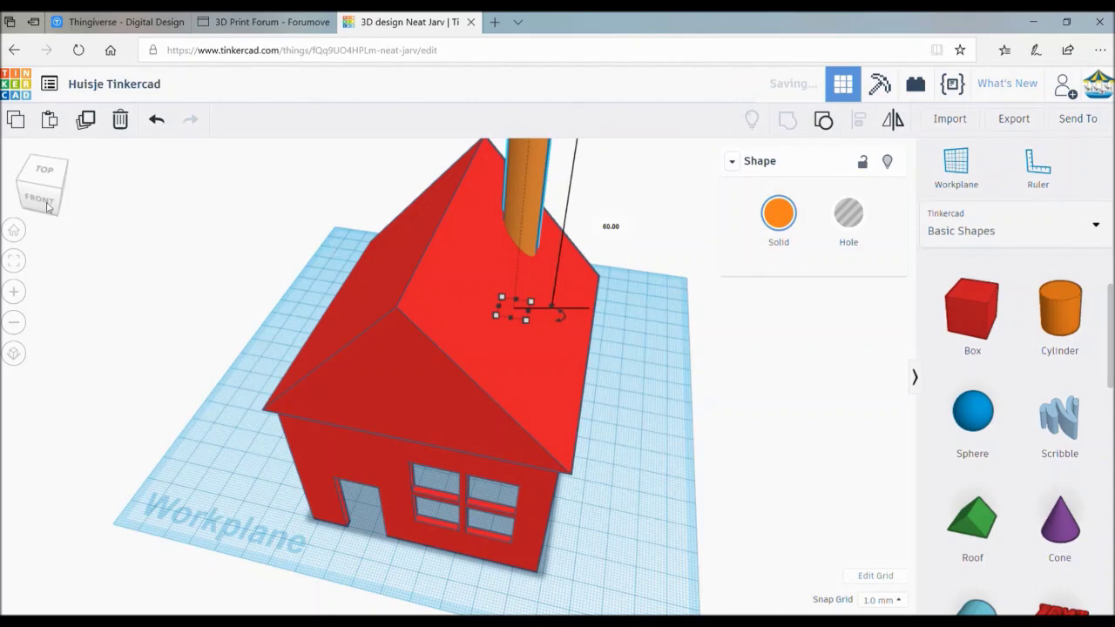
Lower the chimney height to 50 so it pokes just above the roof.
left_click(44, 199)
left_click(45, 221)
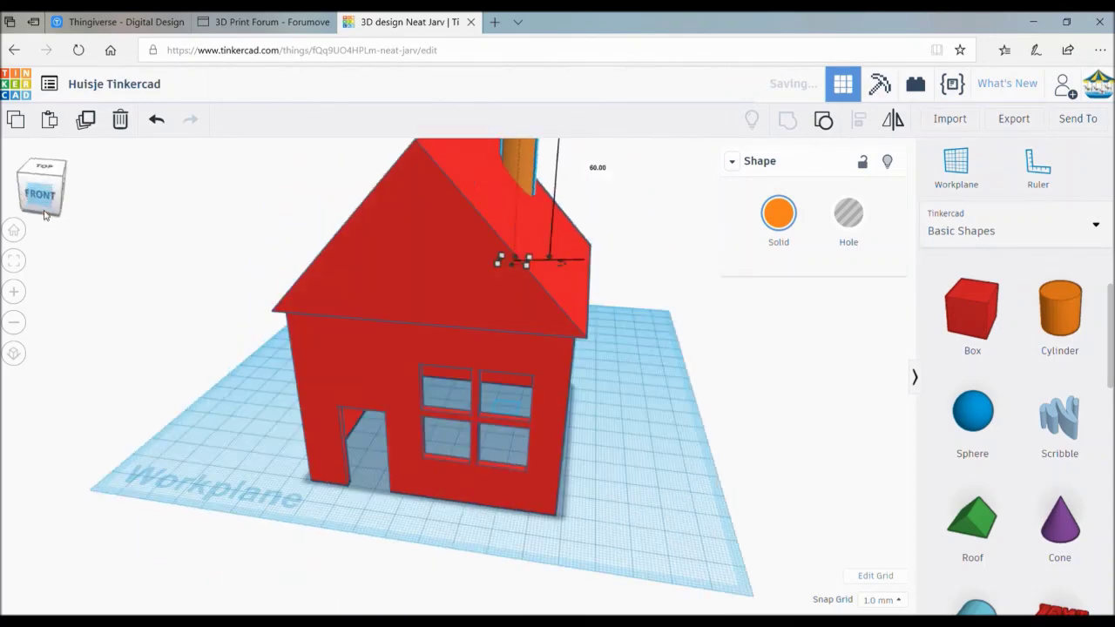
left_click(47, 219)
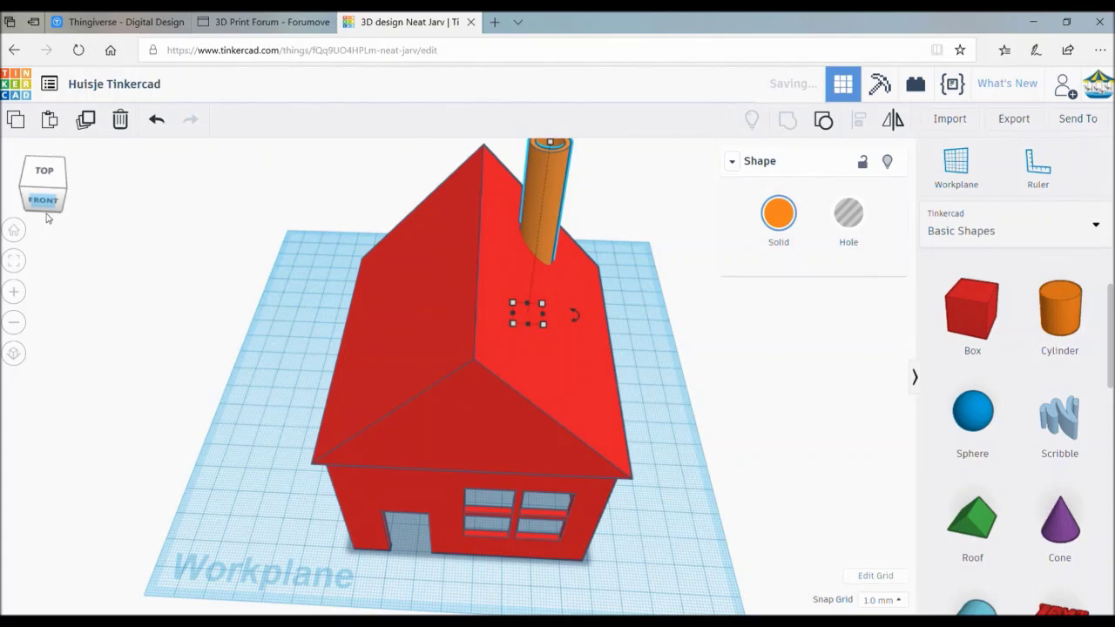
left_click(47, 217)
left_click(48, 219)
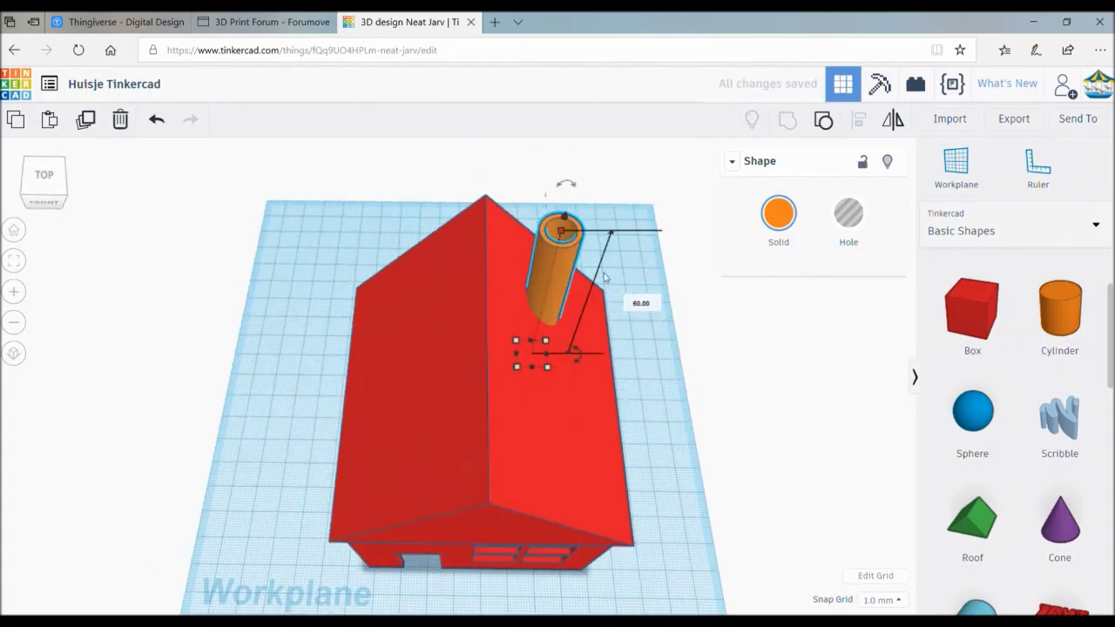
left_click(640, 302)
type("6")
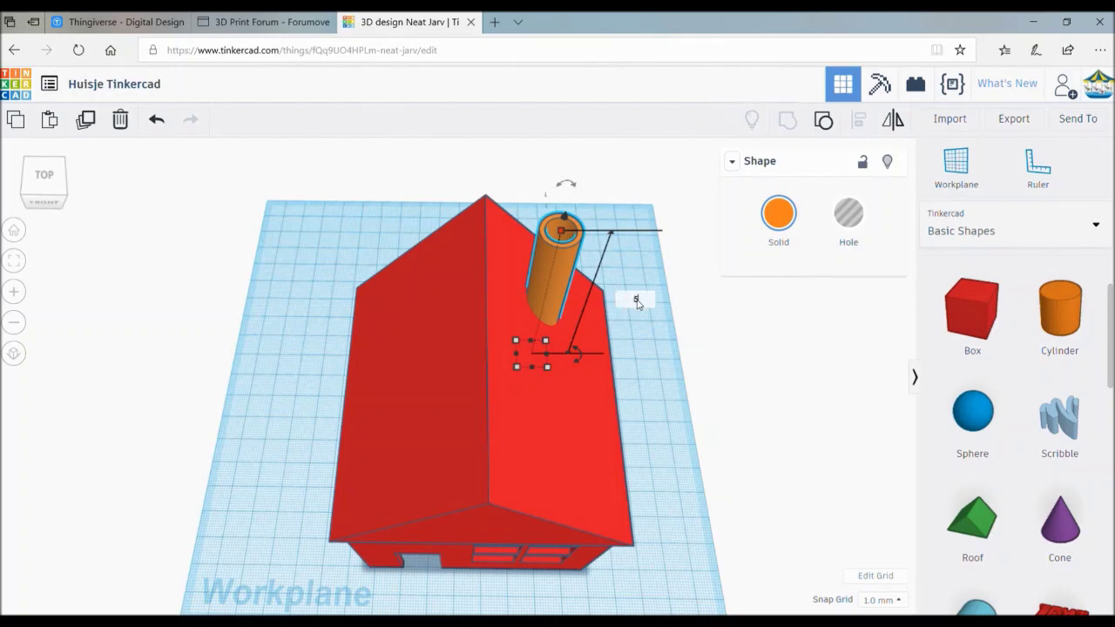
key("Return")
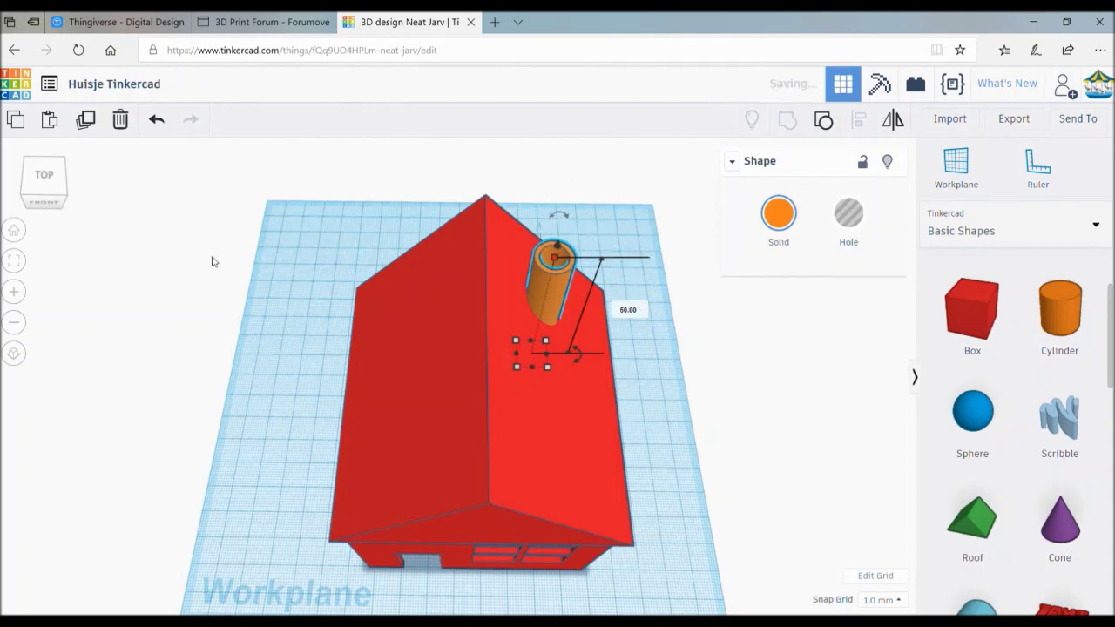
mouse_move(37, 201)
left_mouse_down()
mouse_move(22, 198)
mouse_move(35, 202)
left_mouse_up()
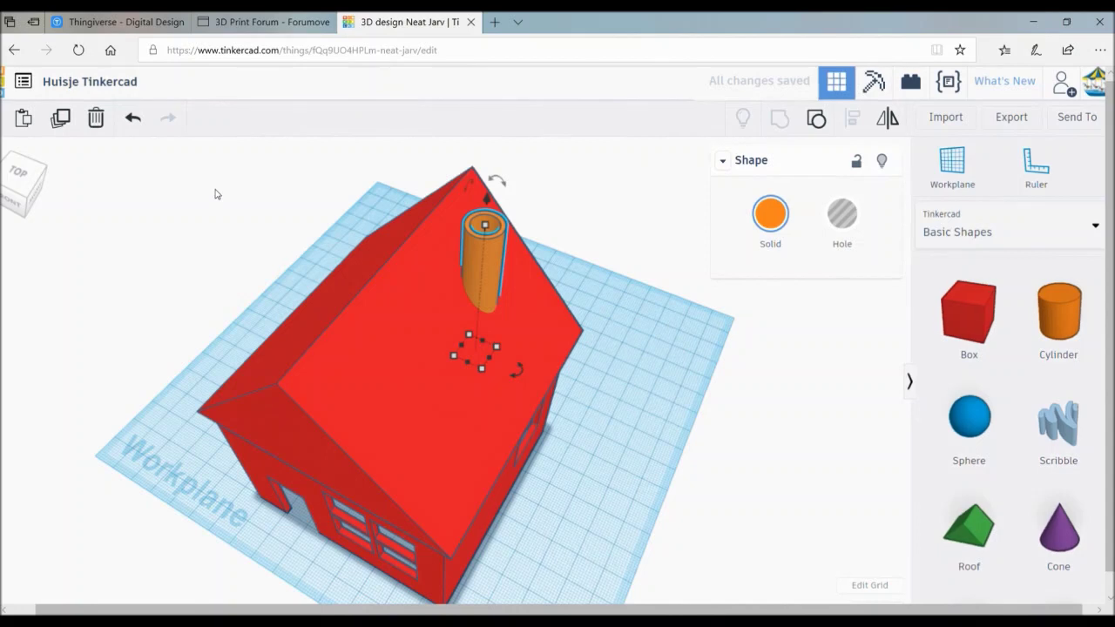
Group the house and chimney into one red object and view it straight from the front.
left_click_drag(187, 178, 603, 425)
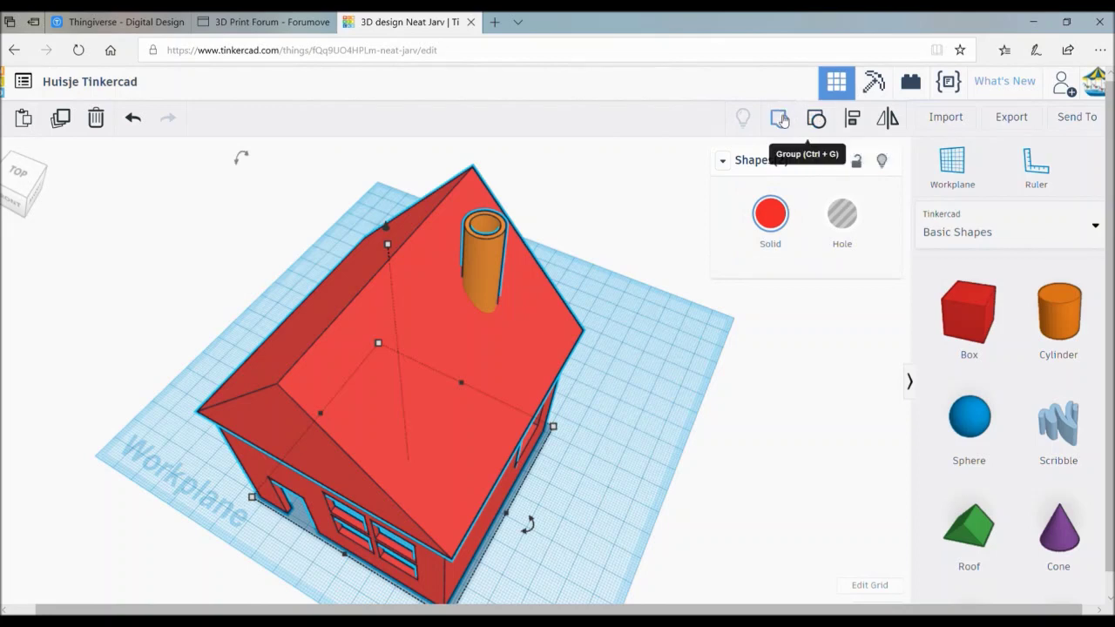
left_click(781, 119)
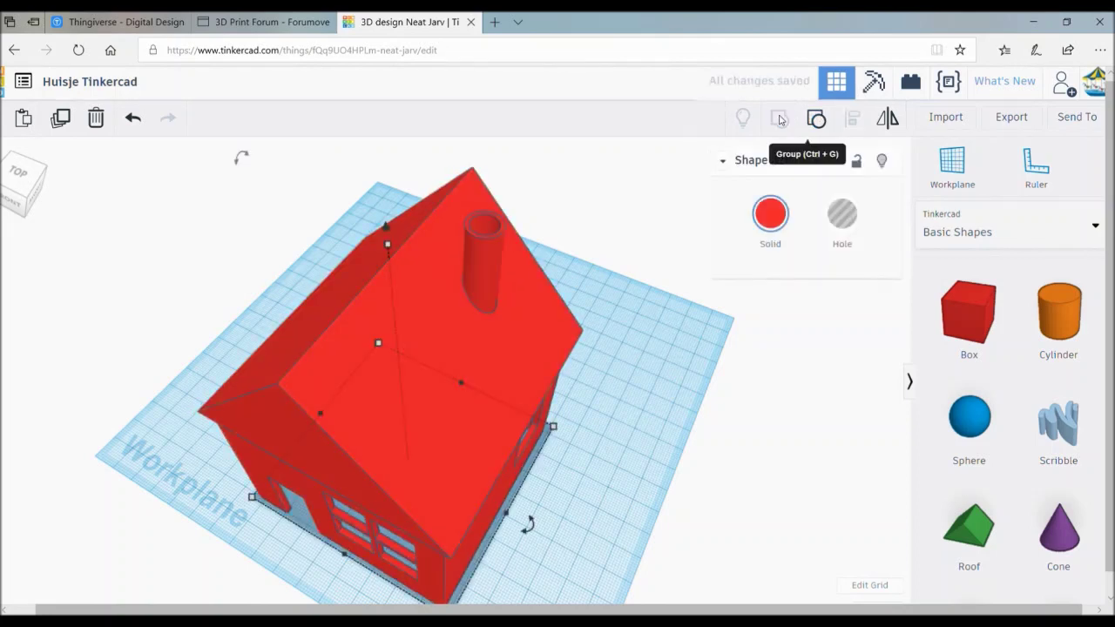
left_click(43, 190)
left_click(39, 199)
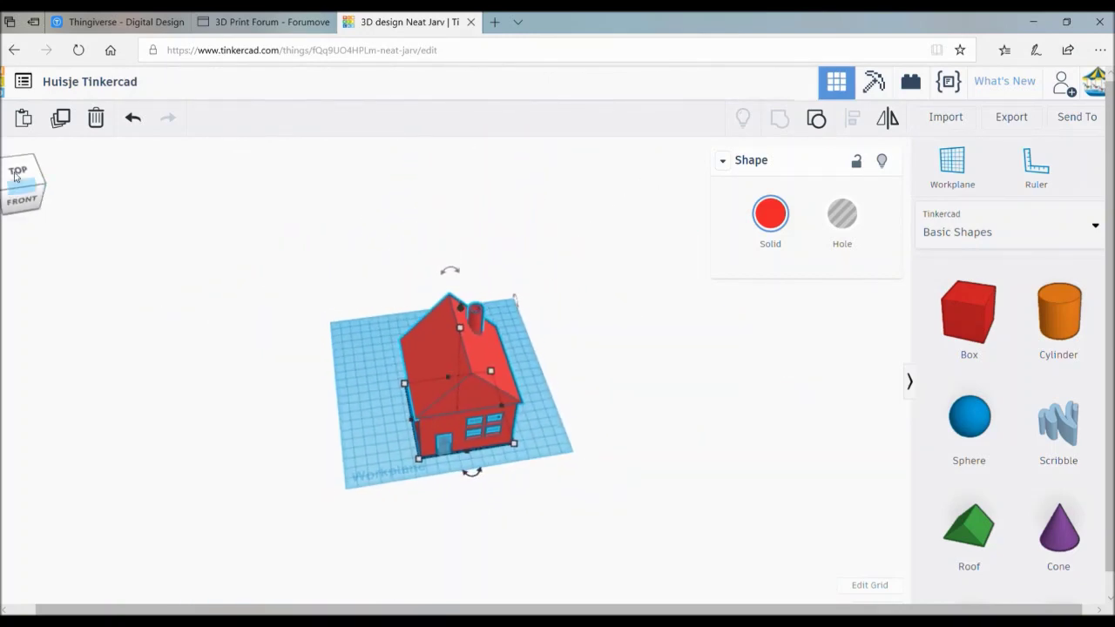
left_click(33, 178)
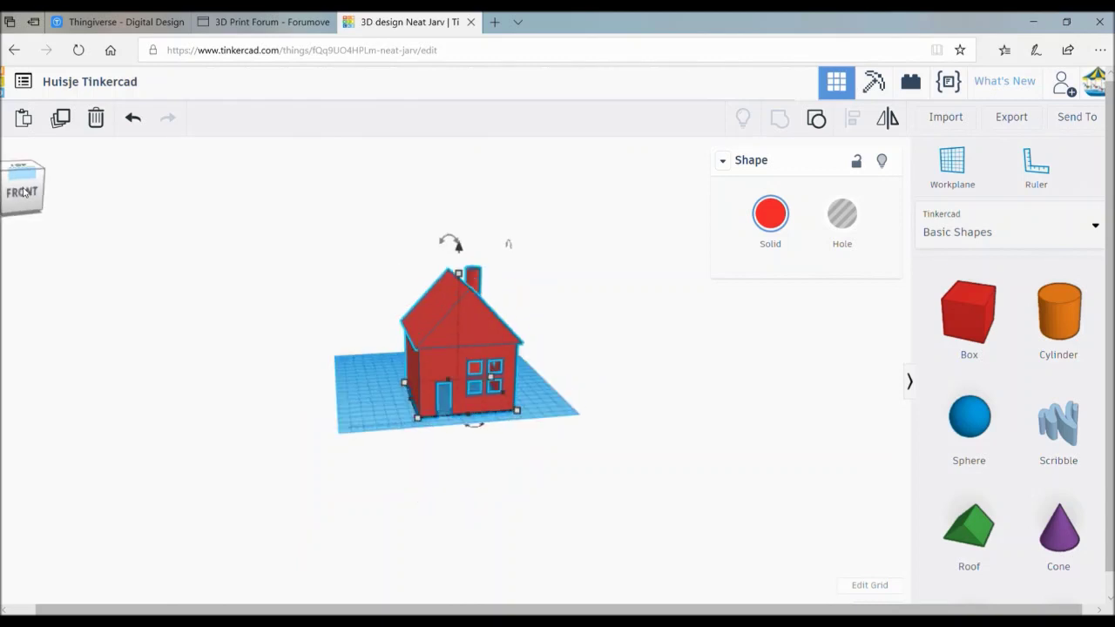
left_click(24, 192)
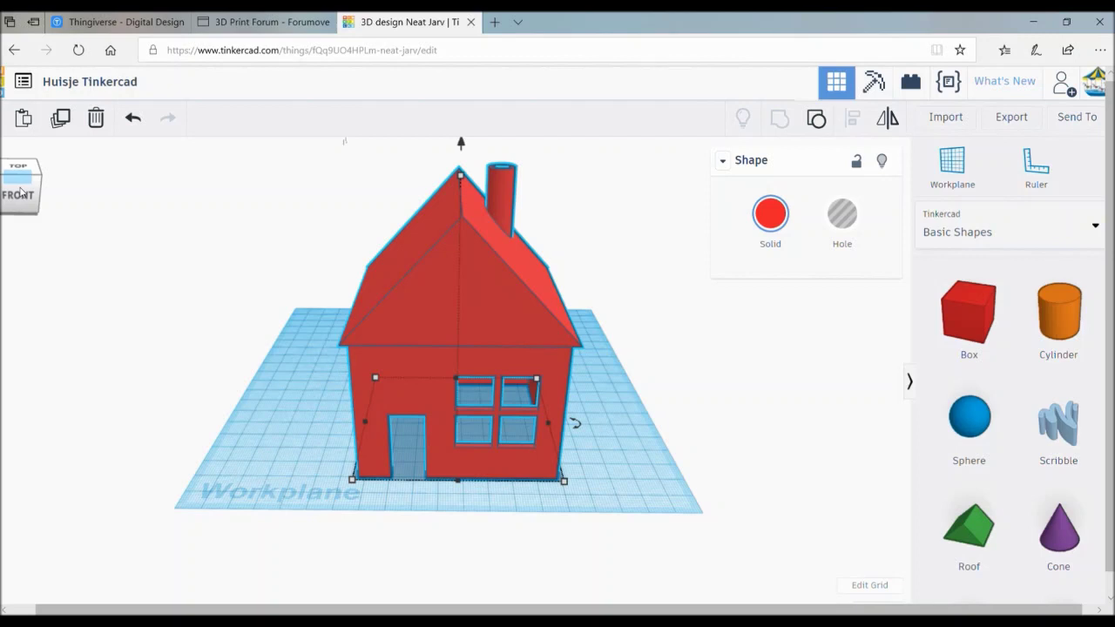
left_click(21, 191)
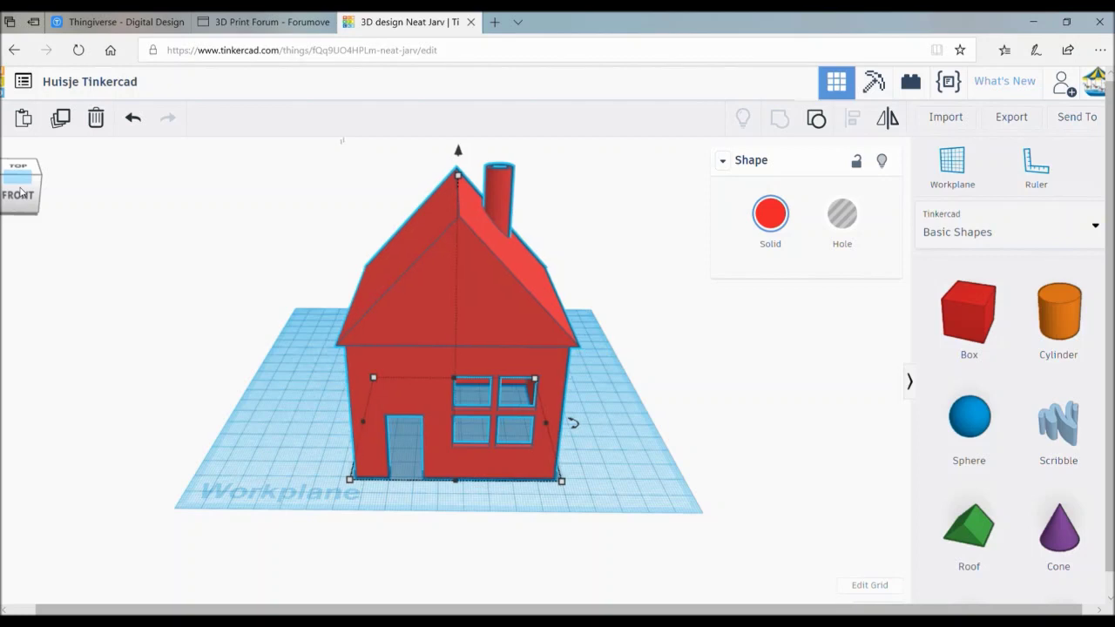
left_click(123, 238)
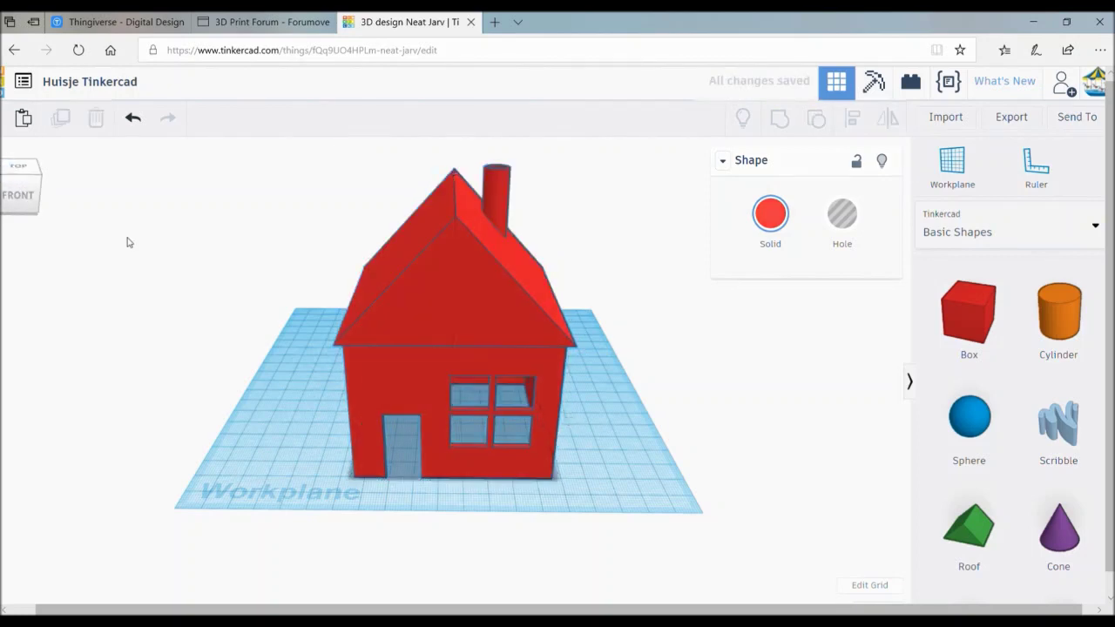
From the dashboard, open the Huisje Tinkercad design's Download for 3D Printing options.
left_click(6, 87)
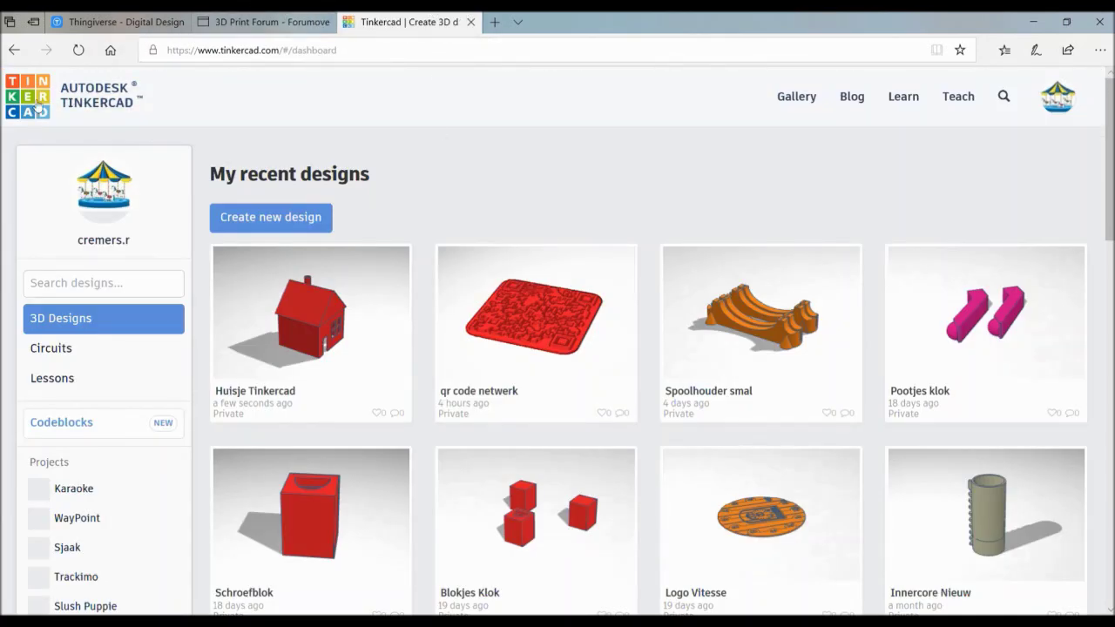
mouse_move(311, 314)
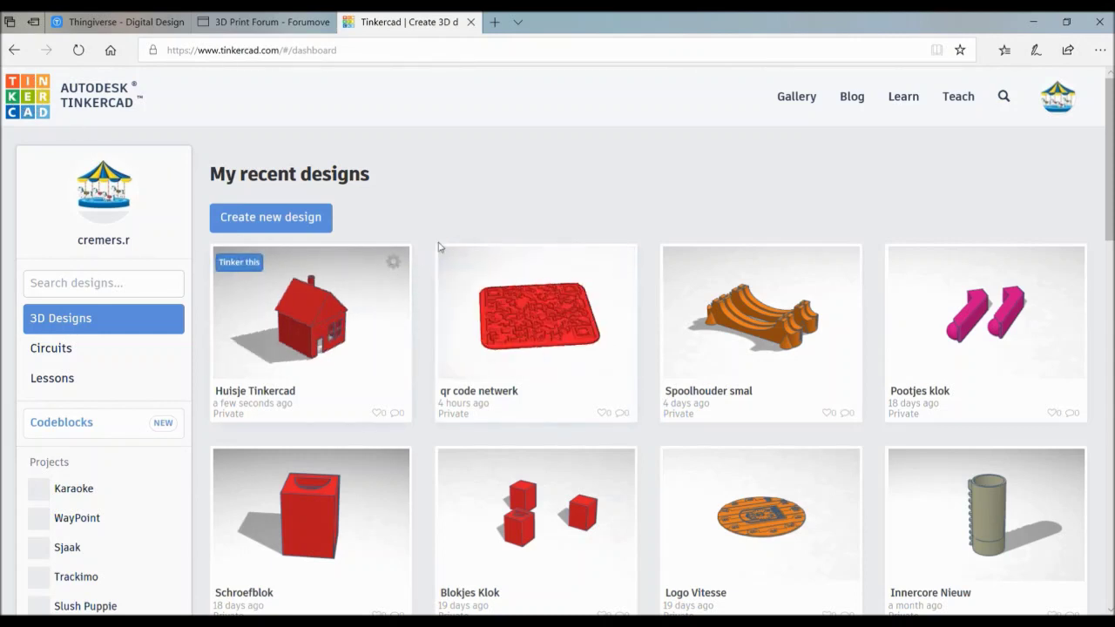
left_click(338, 339)
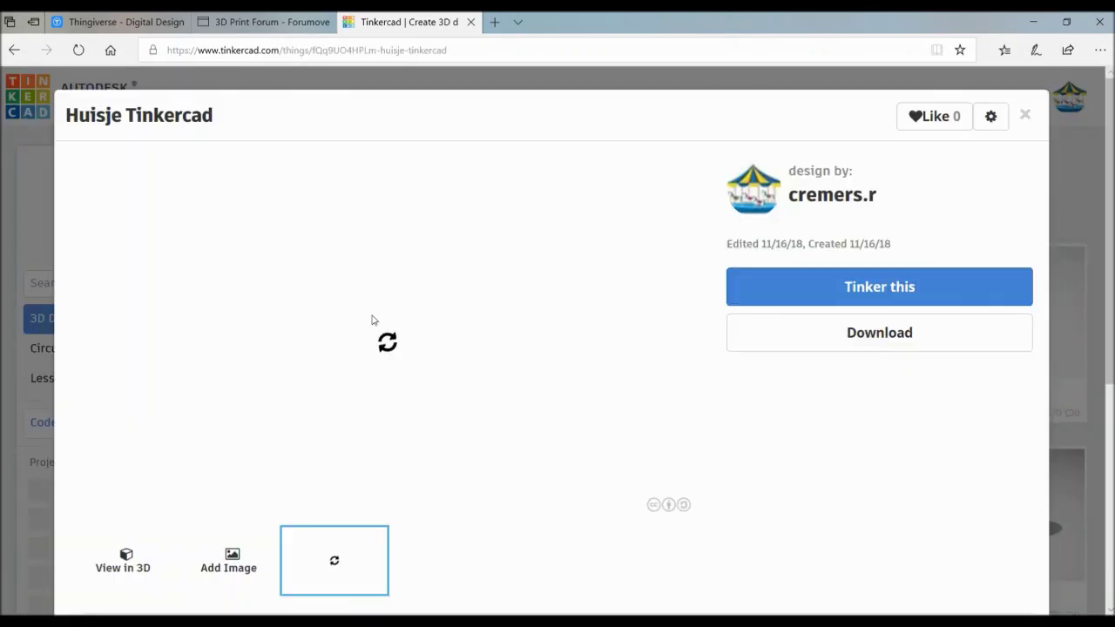
left_click(861, 339)
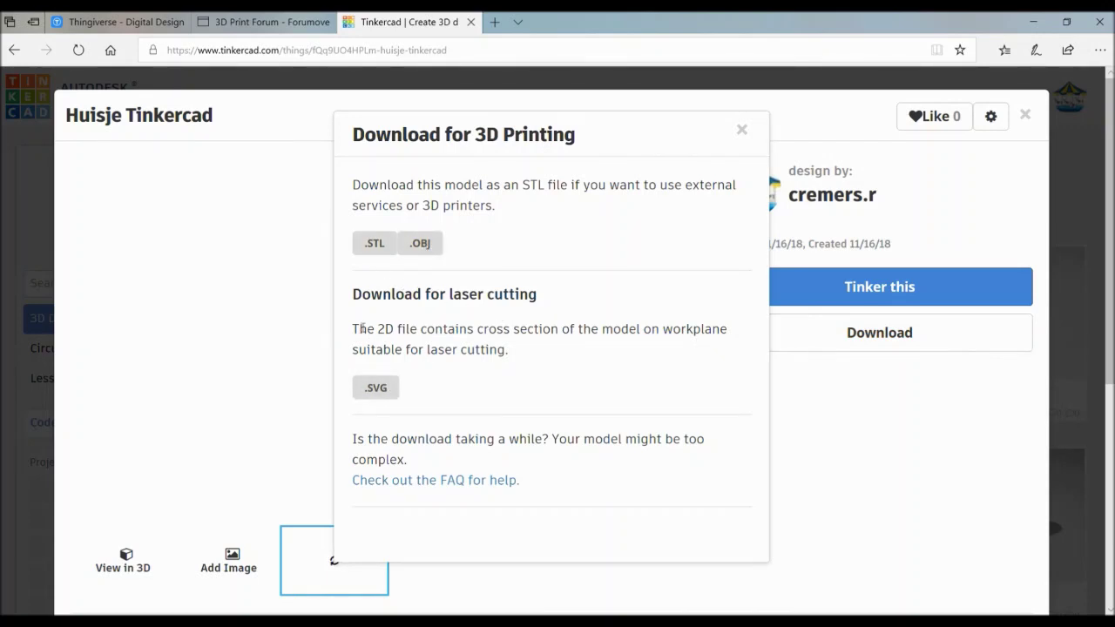
Save Huisje Tinkercad.stl via Opslaan, then close back to the My recent designs dashboard.
left_click(376, 251)
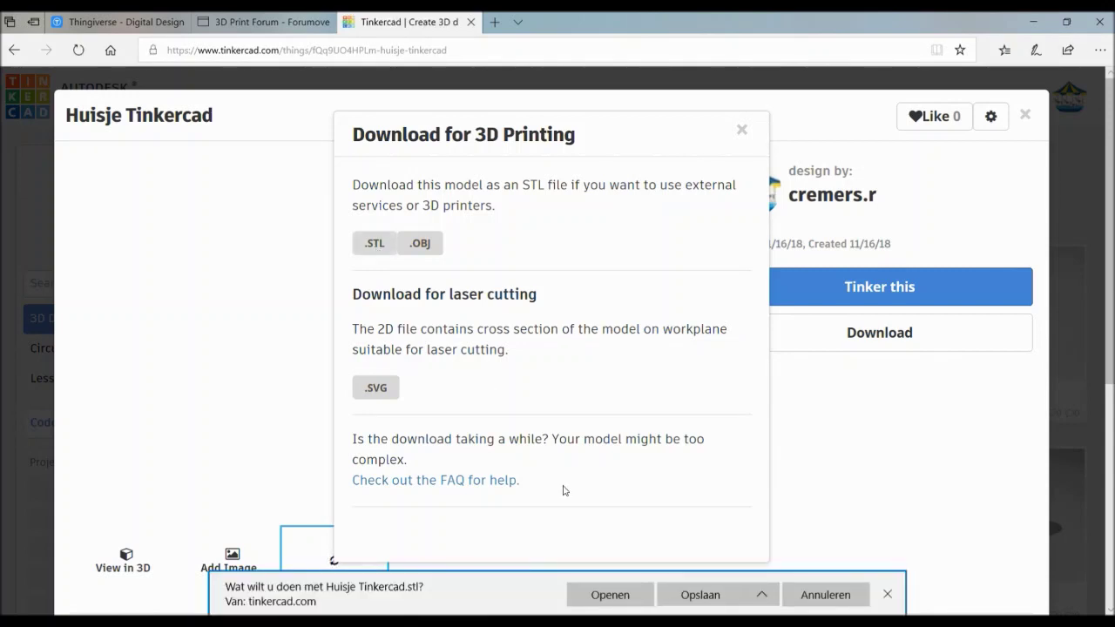
left_click(763, 601)
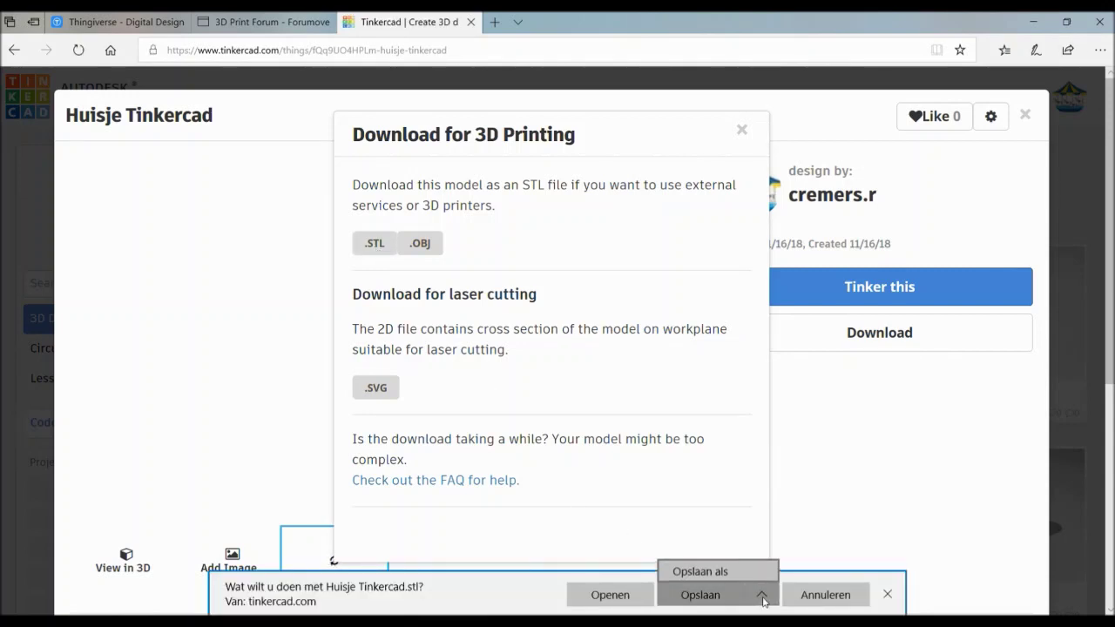
left_click(716, 577)
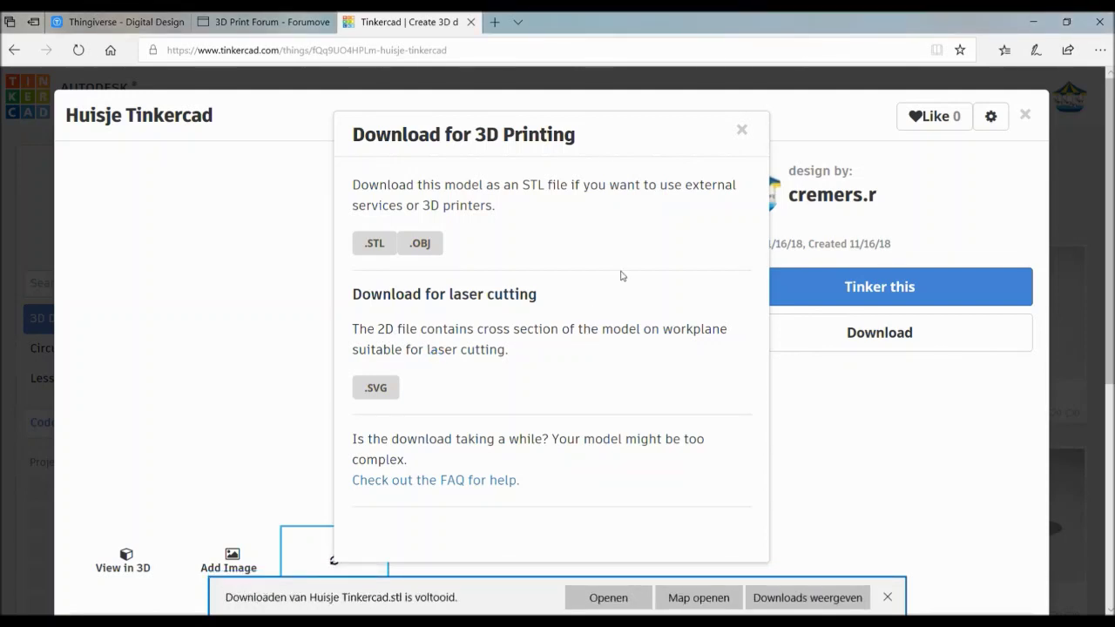
left_click(742, 131)
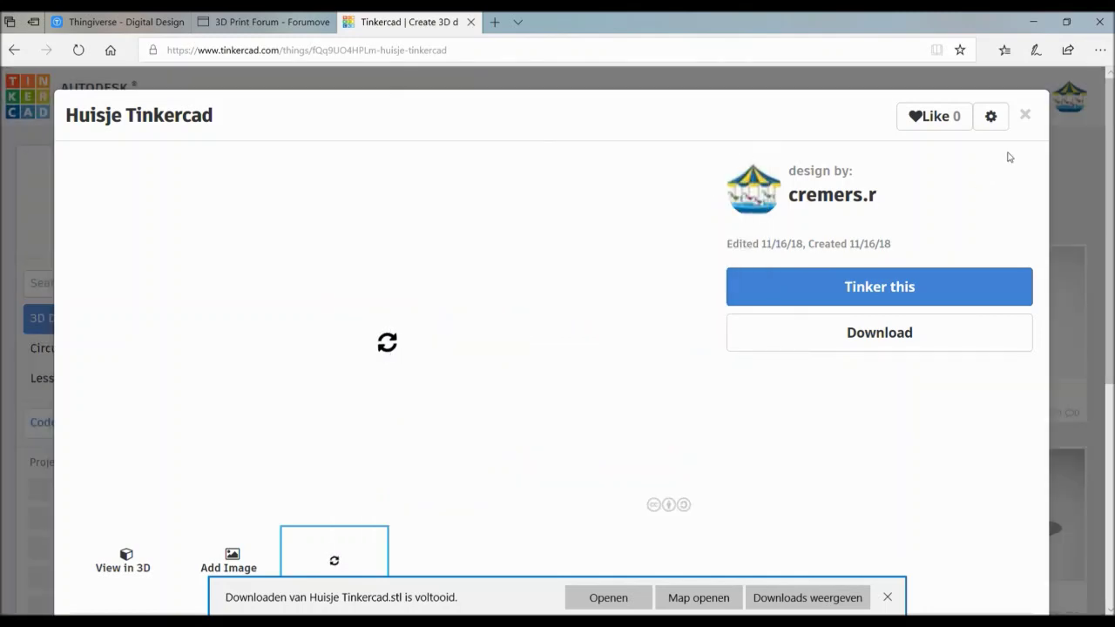
left_click(1031, 122)
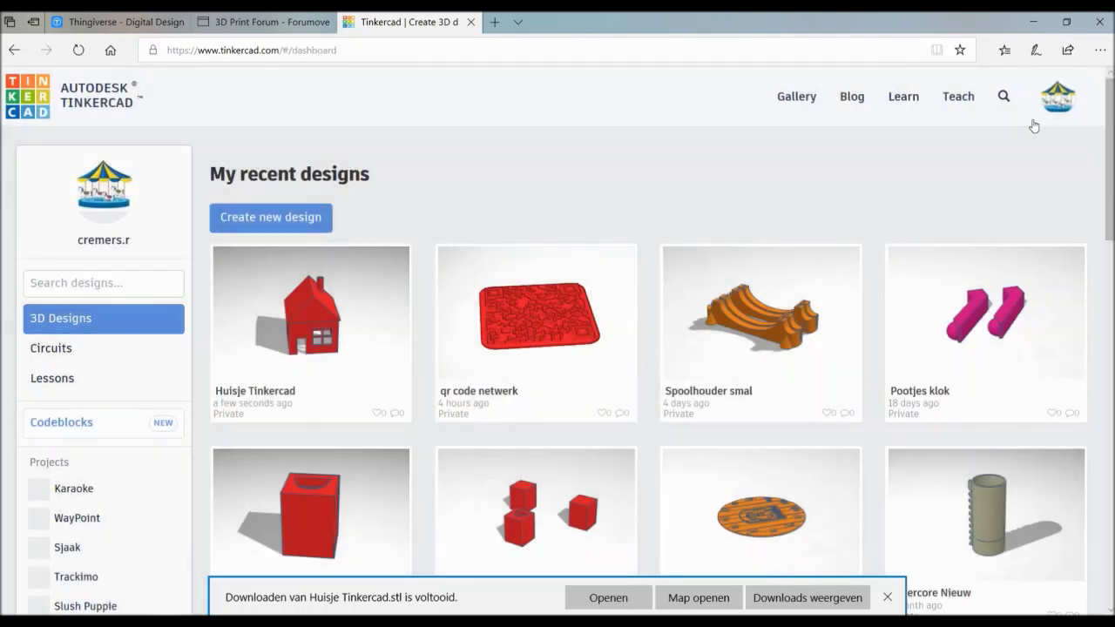